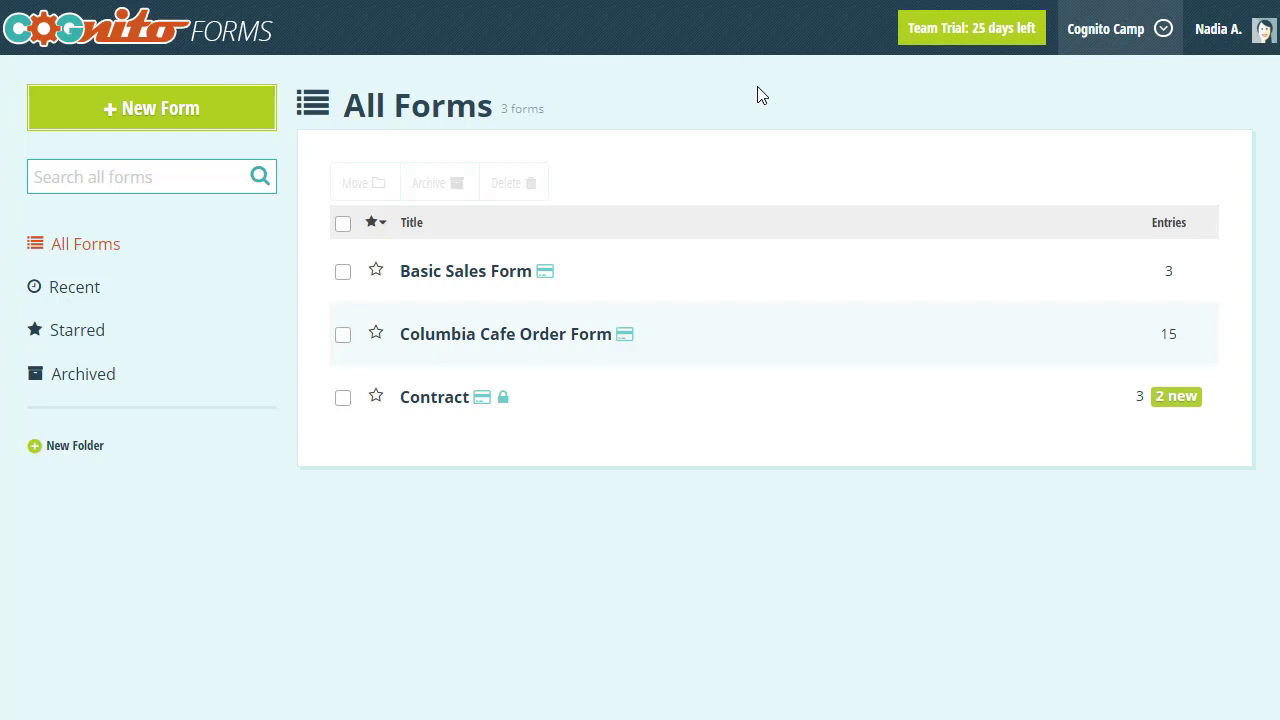
- Start a blank new form and add a Calculation field as its first field
{"action": "left_click", "coordinate": [220, 121]}
{"action": "left_click", "coordinate": [220, 145]}
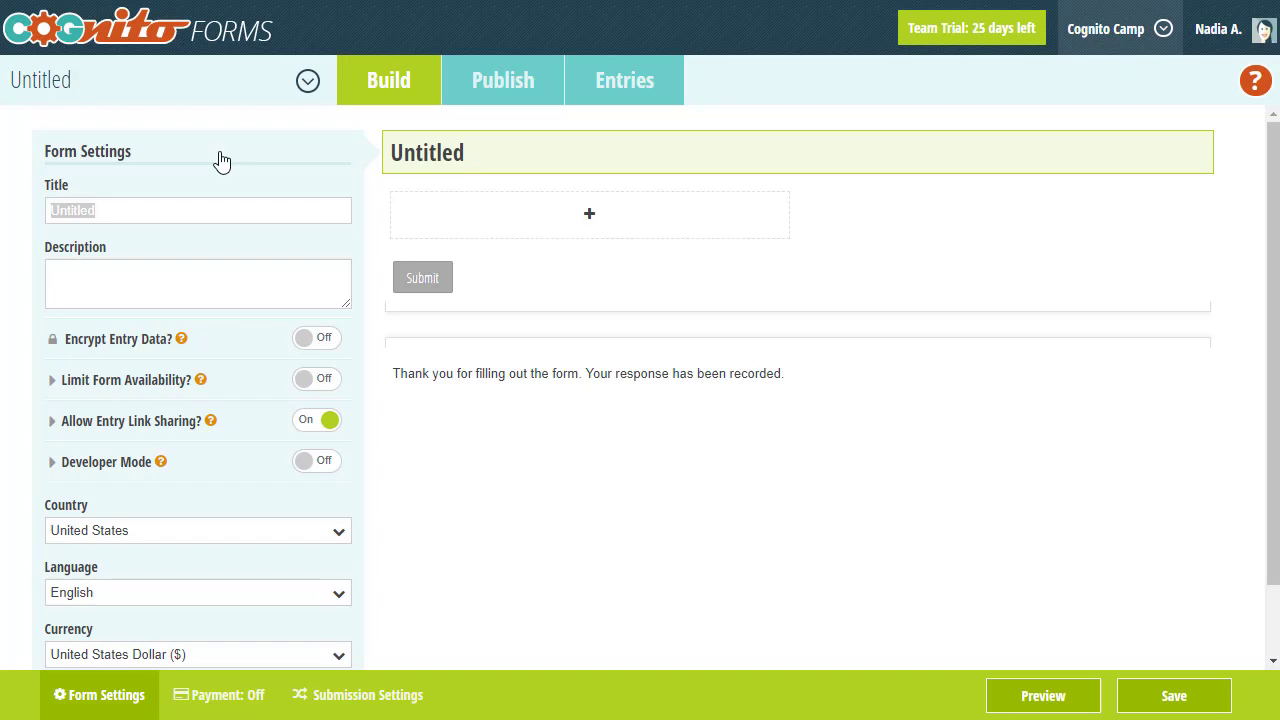
{"action": "left_click", "coordinate": [454, 217]}
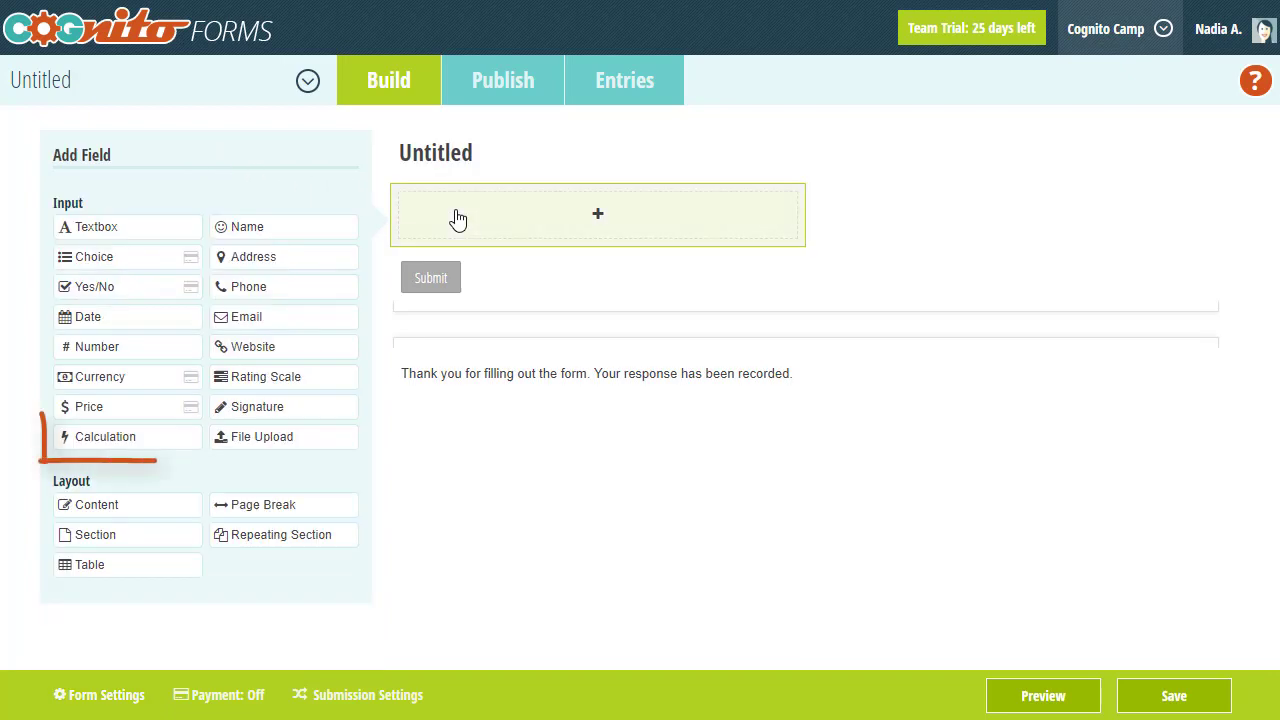
{"action": "left_click", "coordinate": [163, 438]}
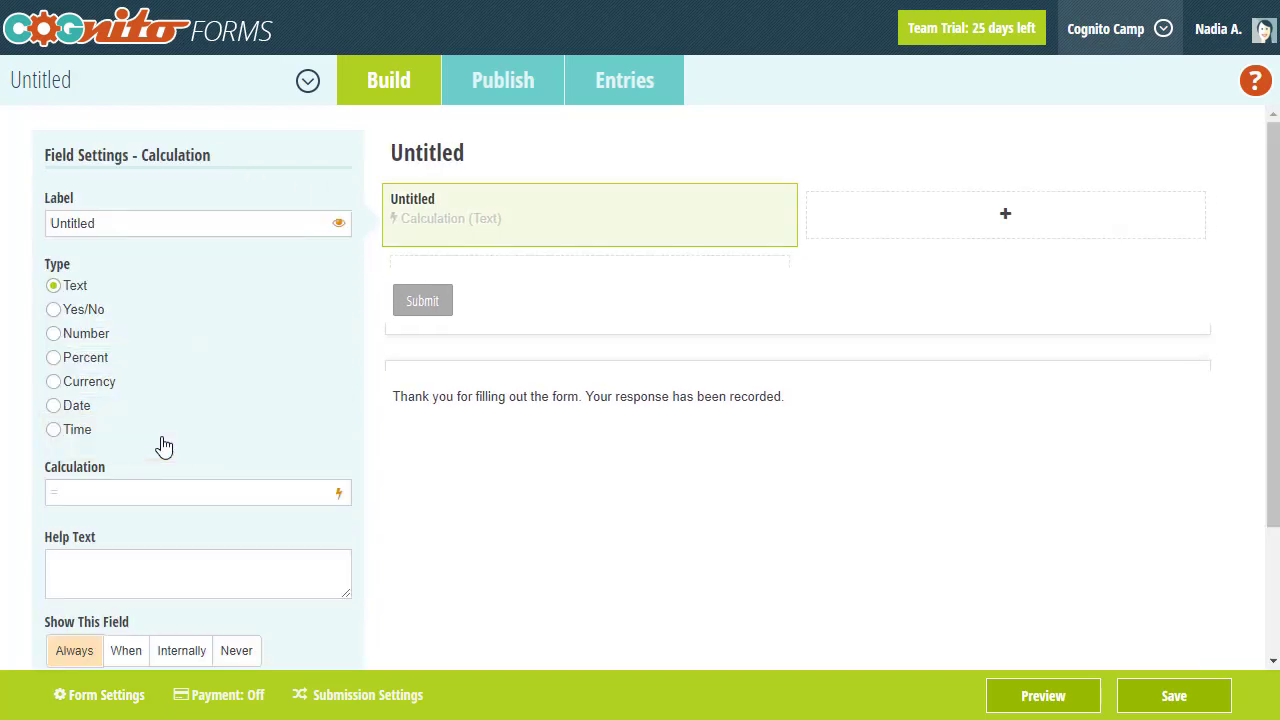
- Set the calculation to 1 and confirm the preview displays 1
{"action": "left_click", "coordinate": [163, 489]}
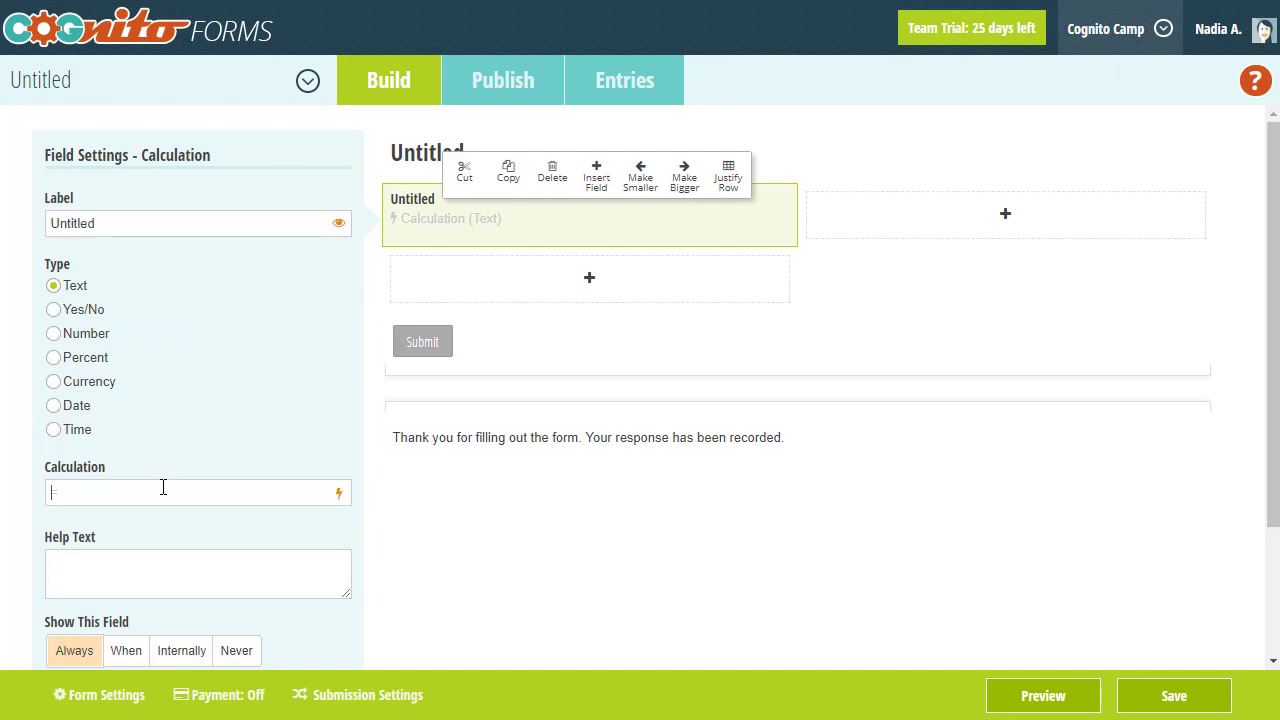
{"action": "type", "text": "1"}
{"action": "left_click", "coordinate": [1002, 698]}
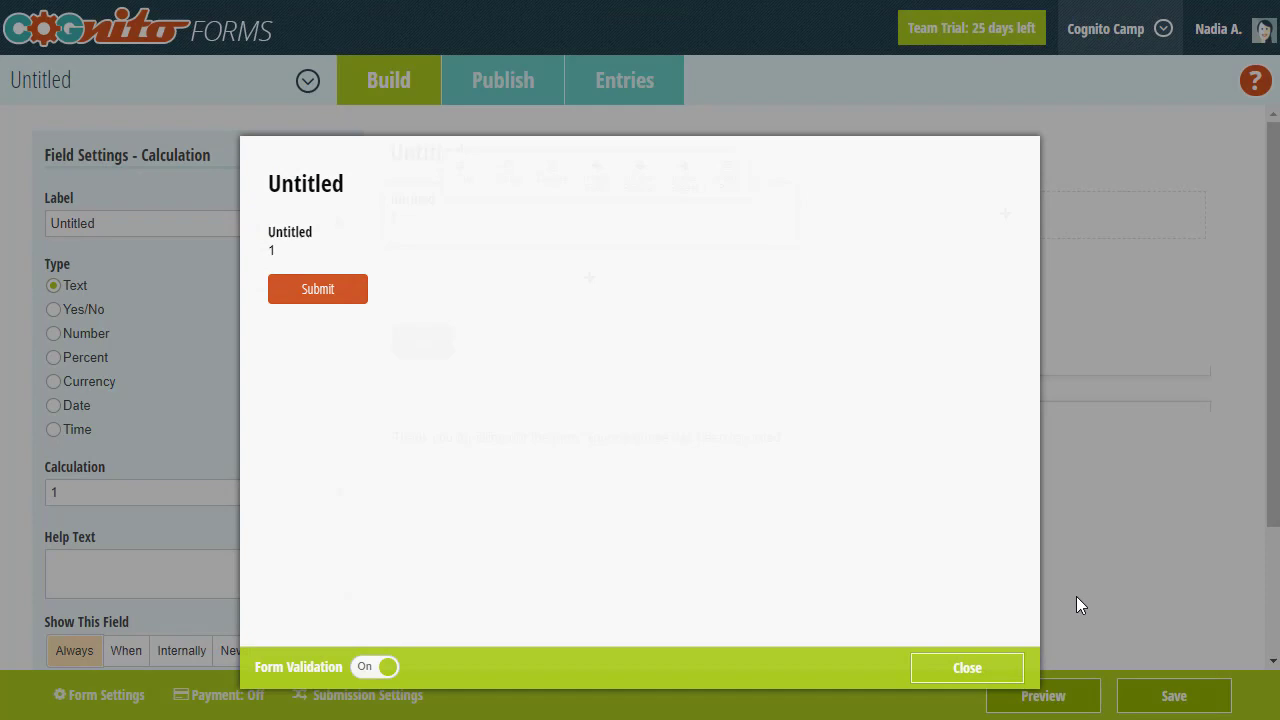
{"action": "key", "text": "Escape"}
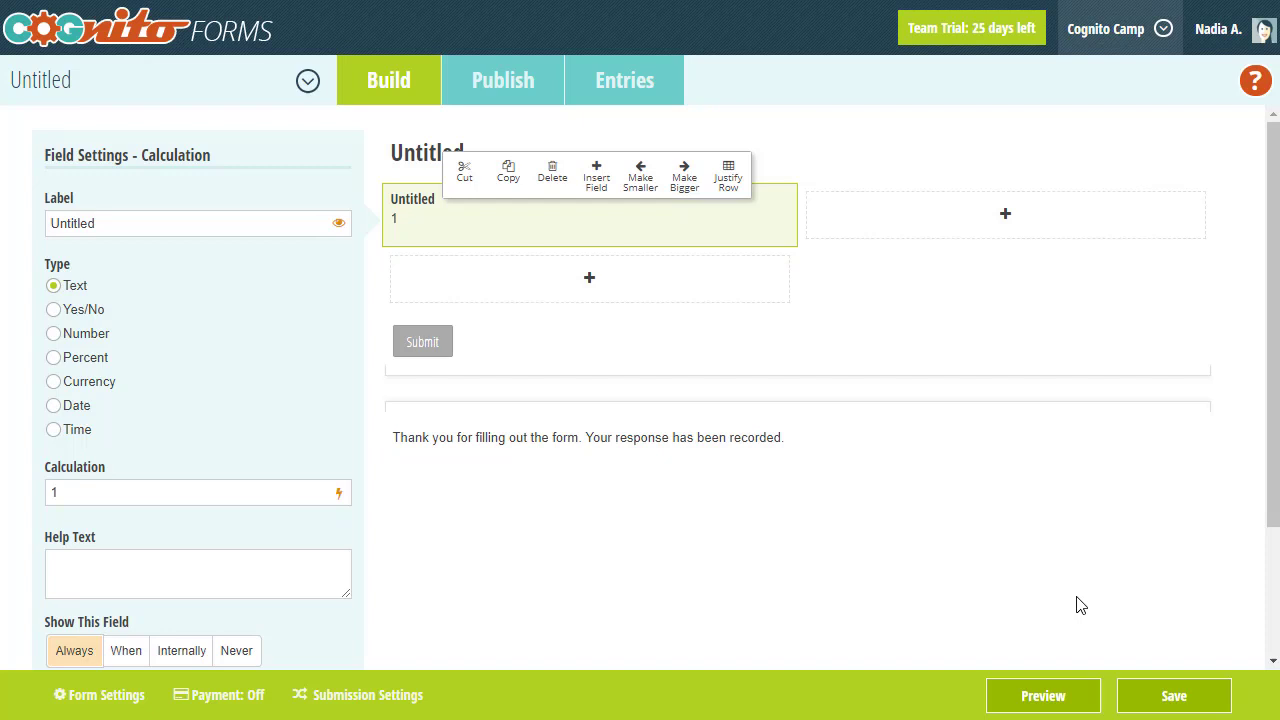
- Change the calculation formula from 1 to =2+2 and confirm the preview shows 4
{"action": "left_click", "coordinate": [280, 500]}
{"action": "key", "text": "BackSpace"}
{"action": "type", "text": "="}
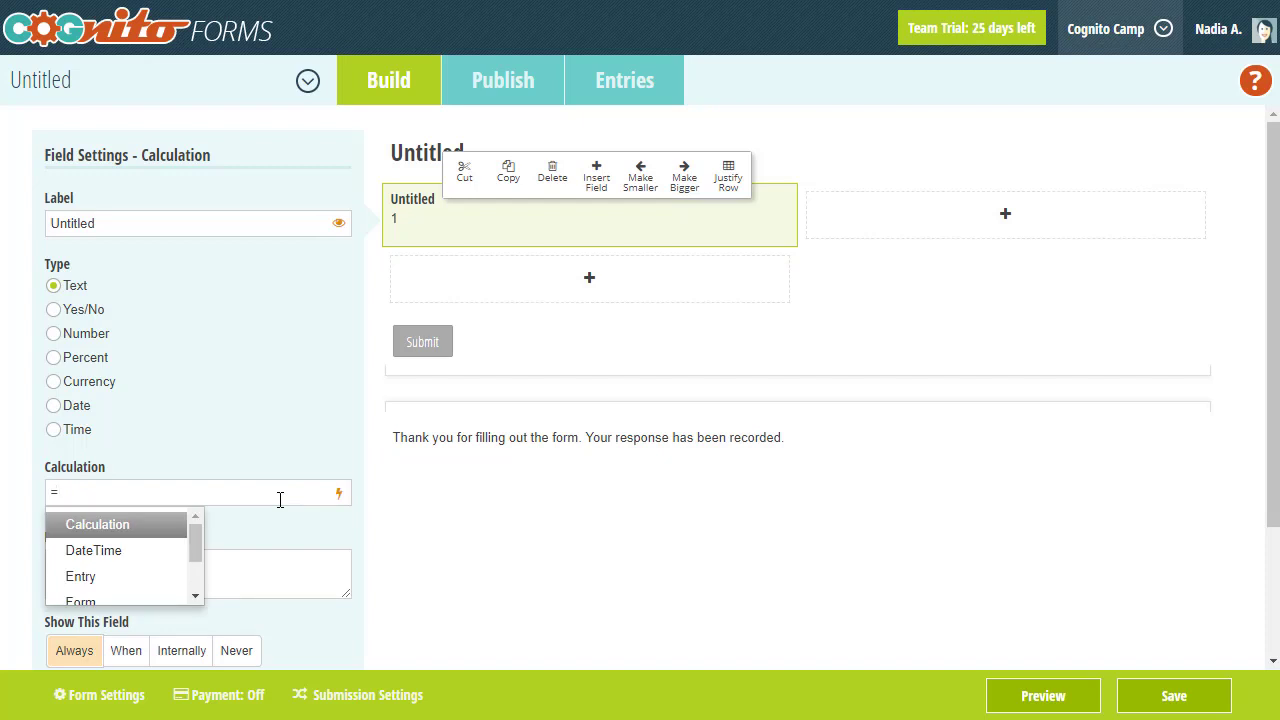
{"action": "type", "text": "2"}
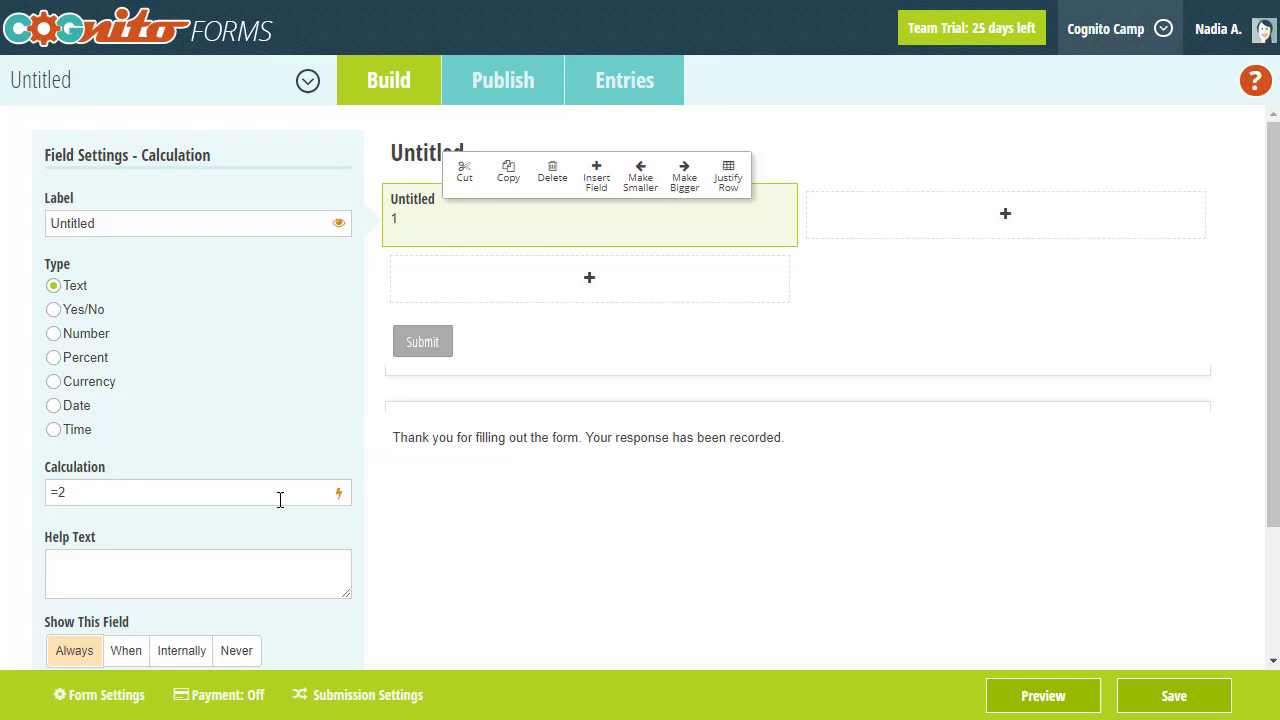
{"action": "type", "text": "+2"}
{"action": "left_click", "coordinate": [1022, 694]}
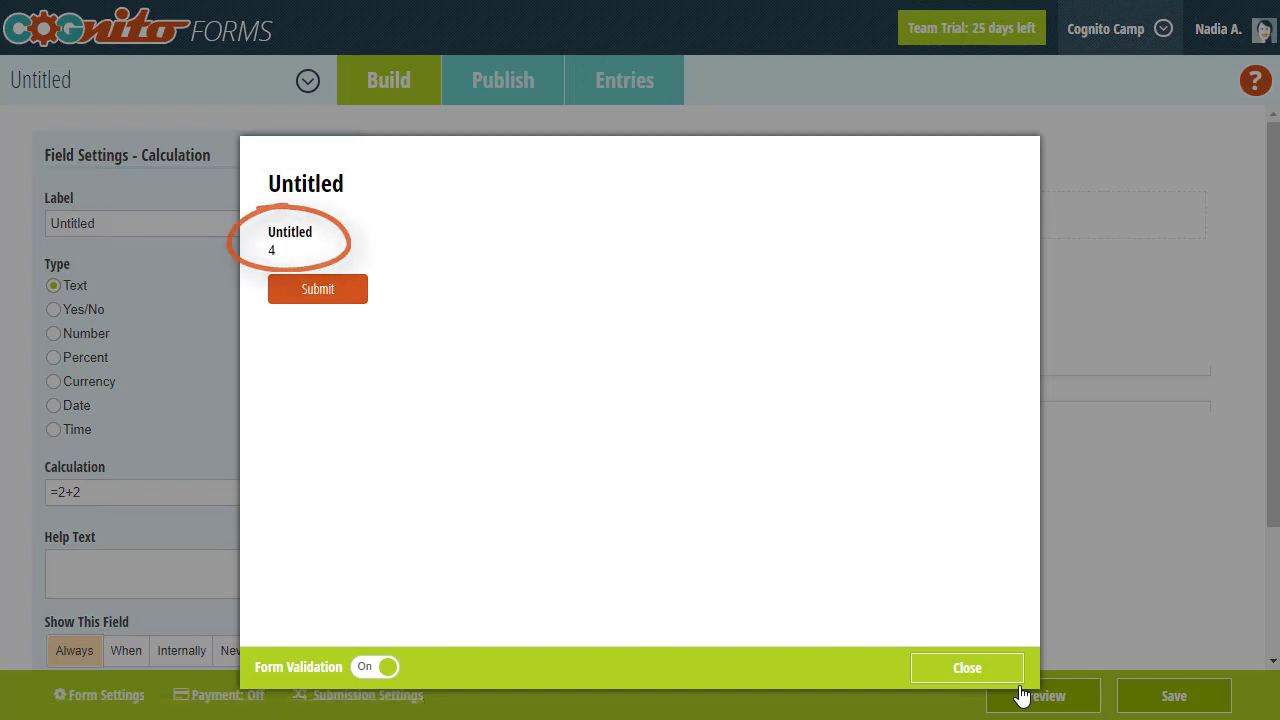
{"action": "left_click", "coordinate": [1105, 570]}
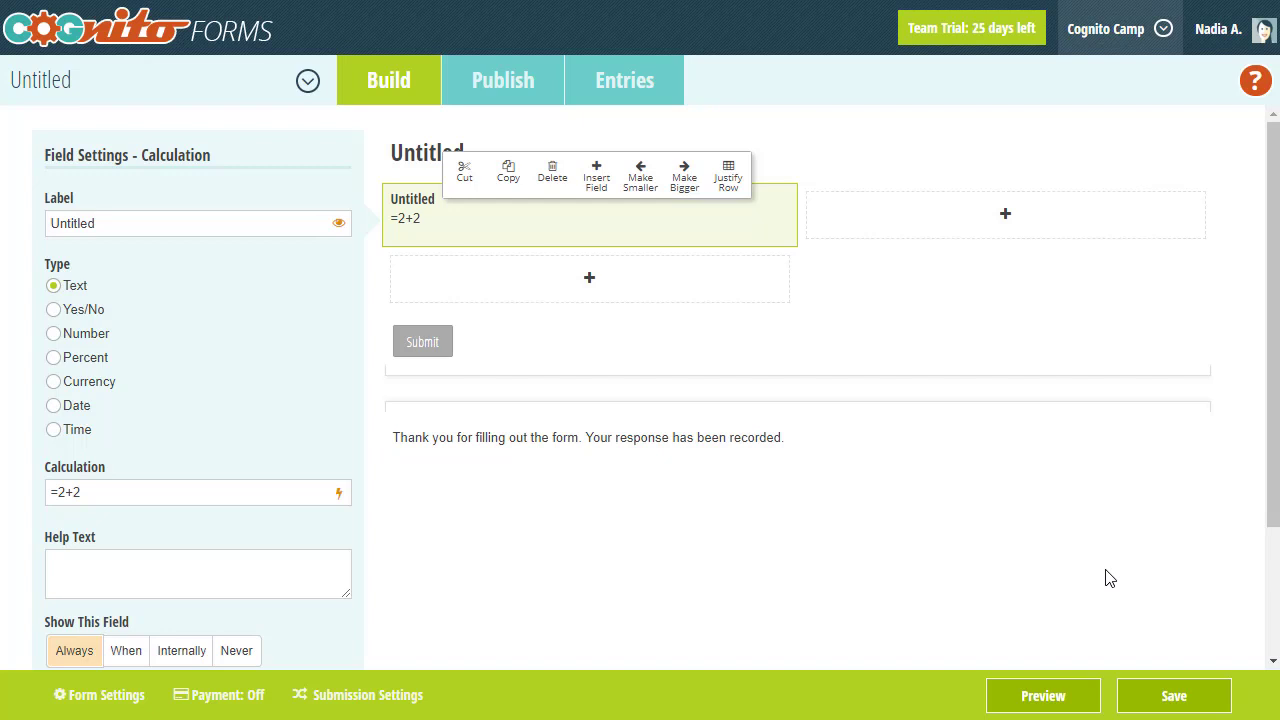
- Add two Number fields labelled Number 1 and Number 2 below the calculation
{"action": "left_click", "coordinate": [495, 291]}
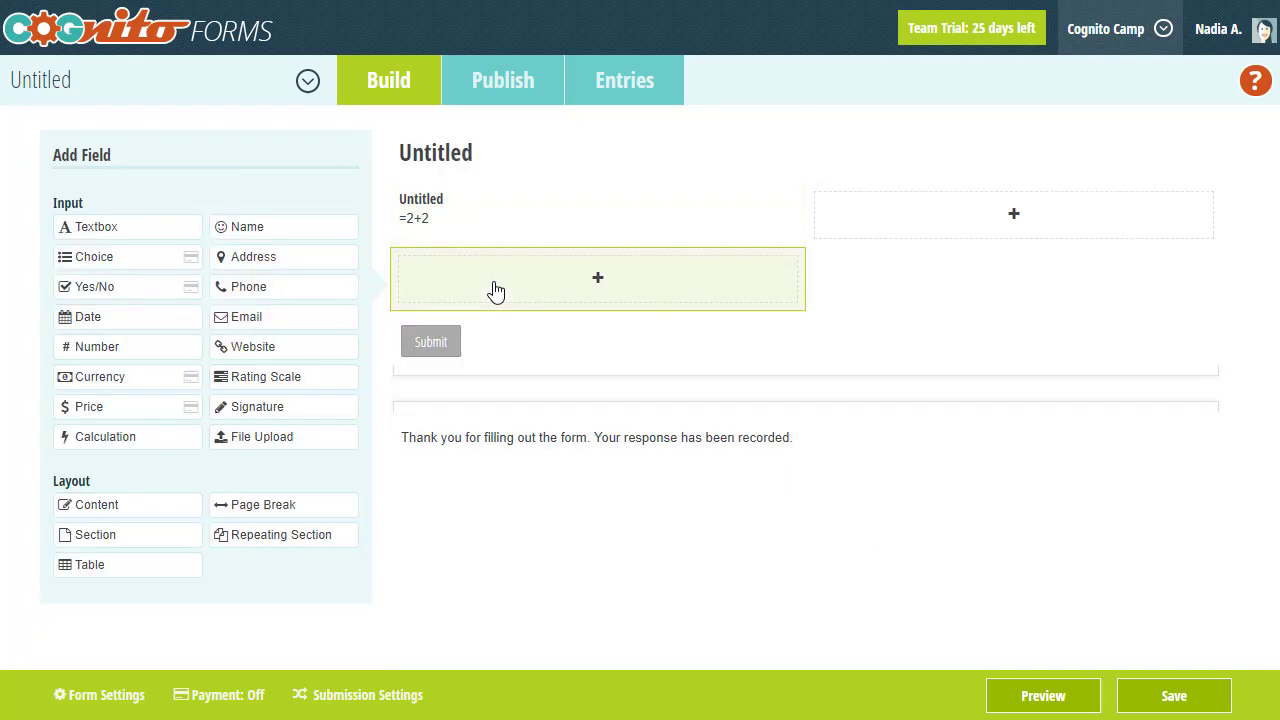
{"action": "left_click", "coordinate": [150, 352]}
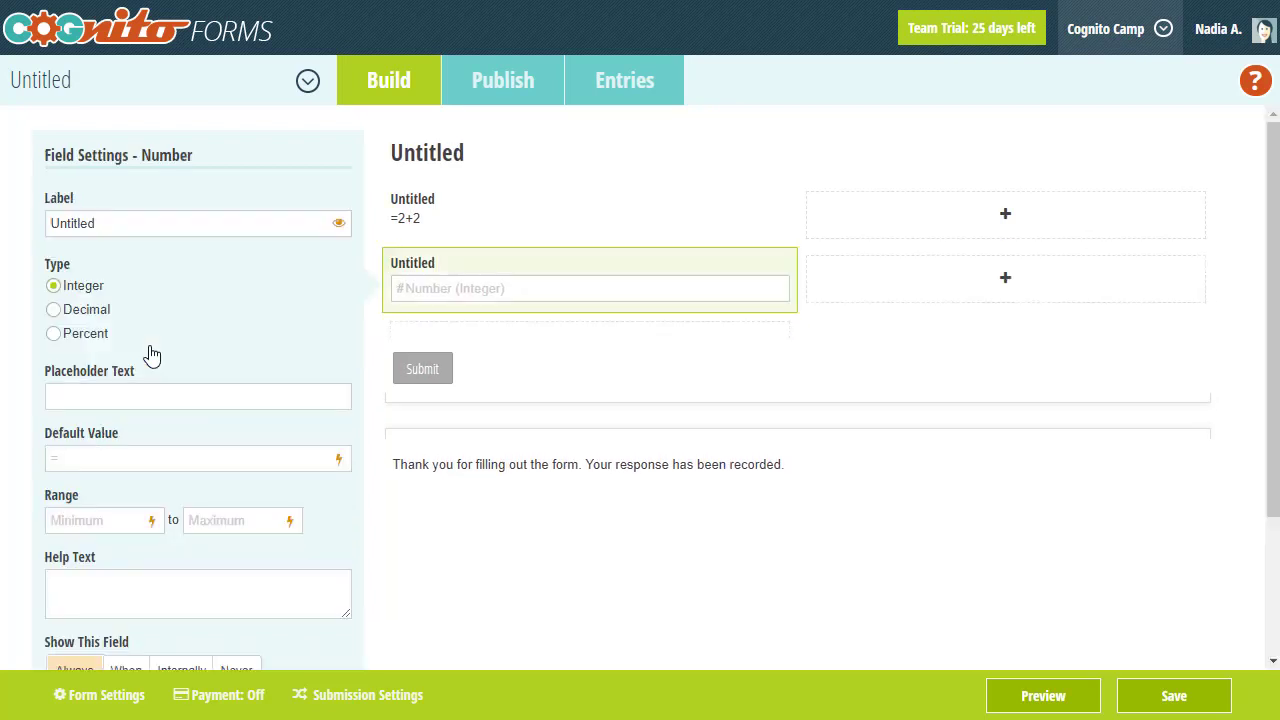
{"action": "type", "text": "Number"}
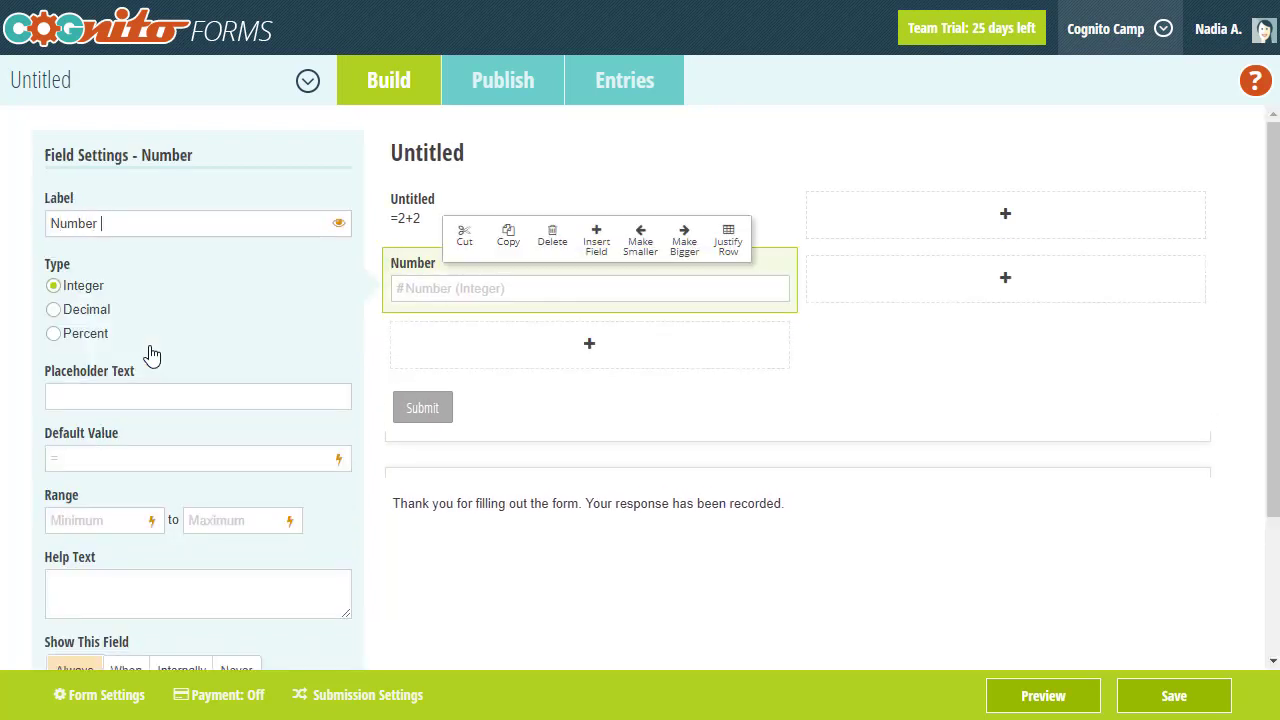
{"action": "type", "text": " 1"}
{"action": "left_click", "coordinate": [408, 358]}
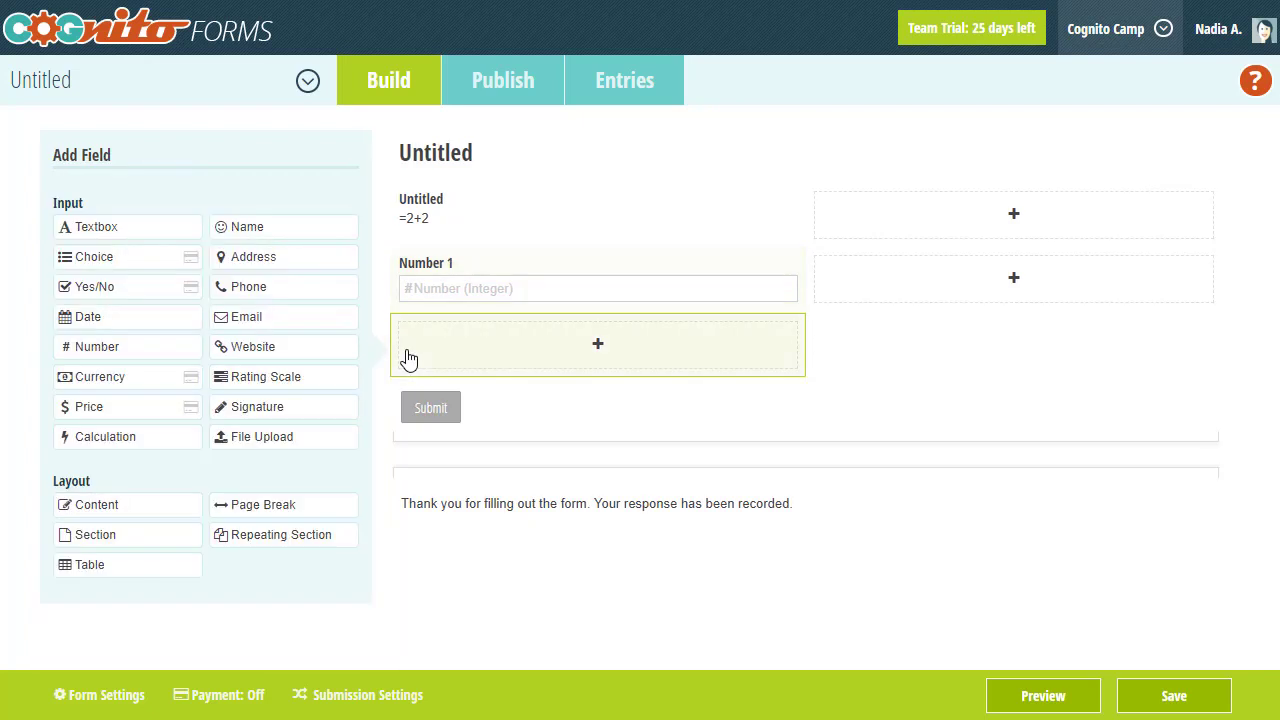
{"action": "left_click", "coordinate": [151, 357]}
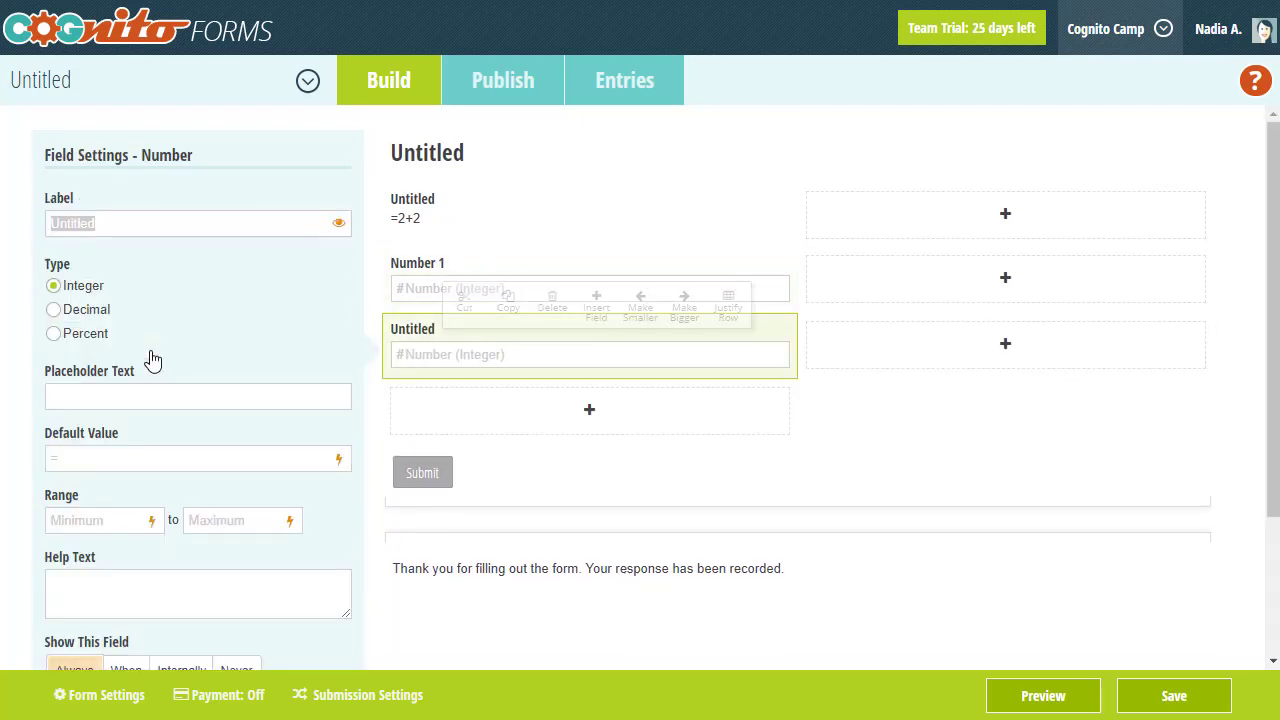
{"action": "type", "text": "Number"}
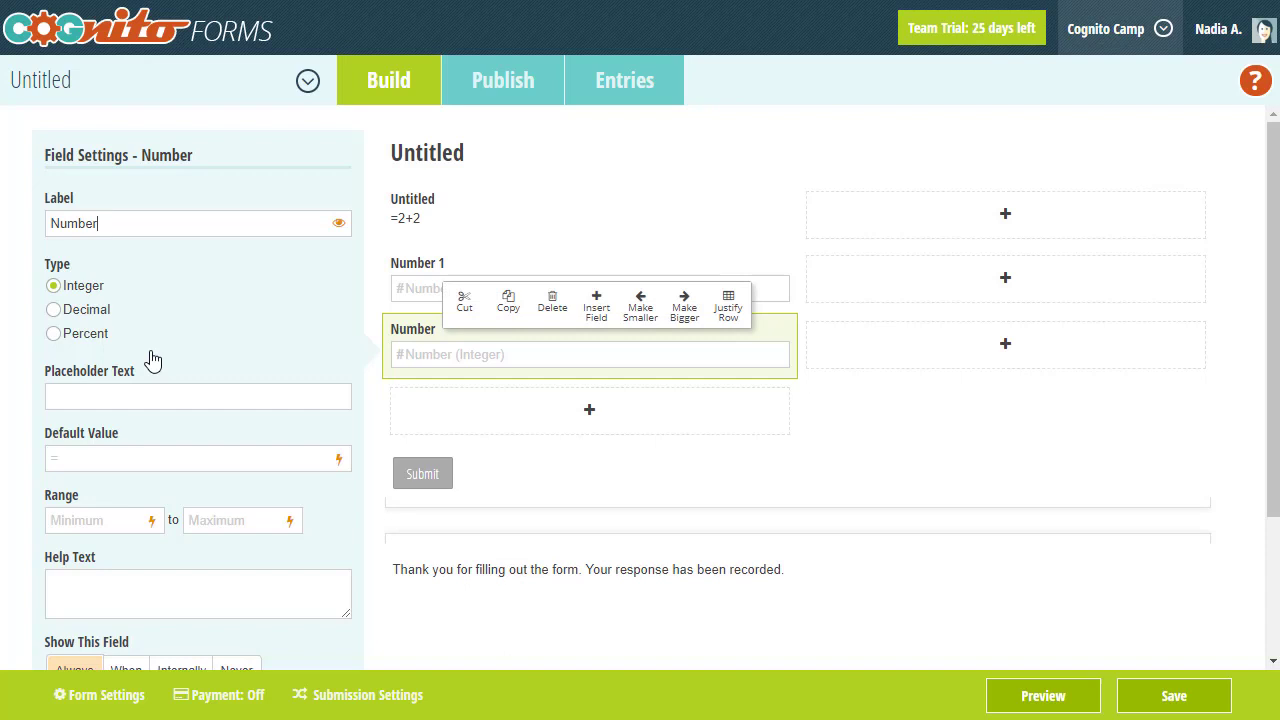
{"action": "type", "text": " 2"}
- Replace the =2+2 formula with =Number1 + Number2 using the field suggestions
{"action": "left_click", "coordinate": [409, 229]}
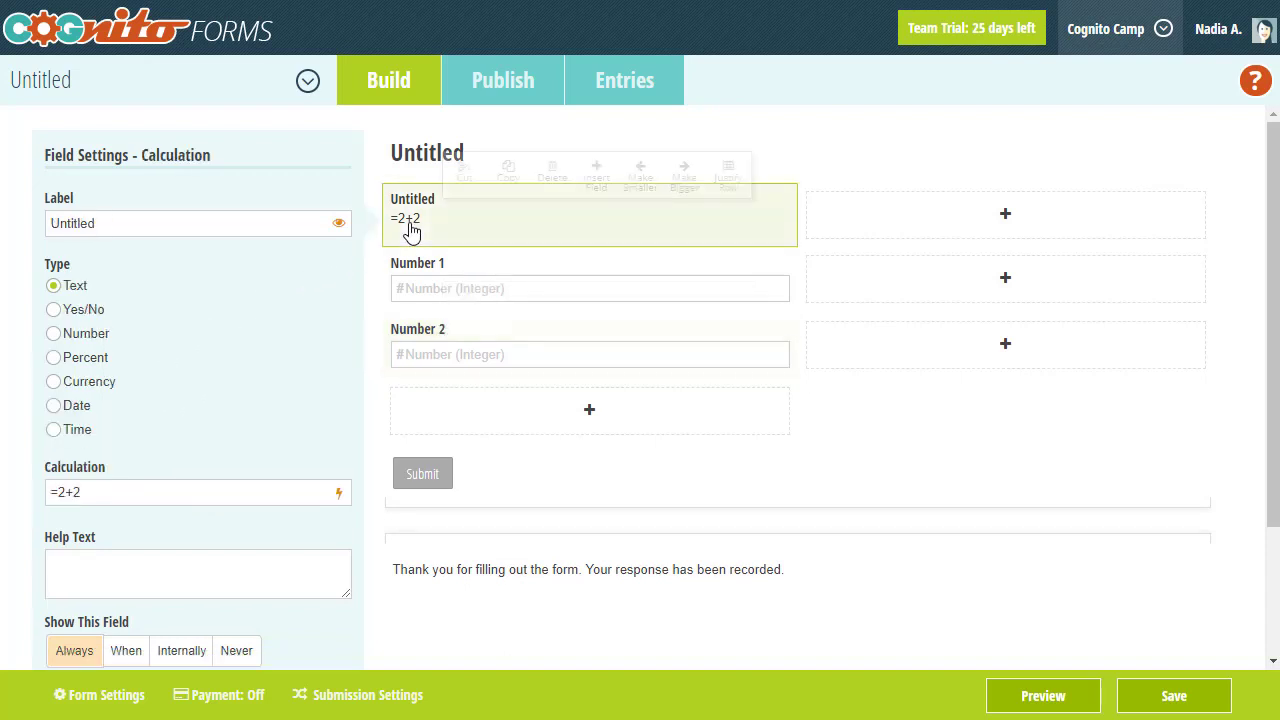
{"action": "left_click", "coordinate": [205, 495]}
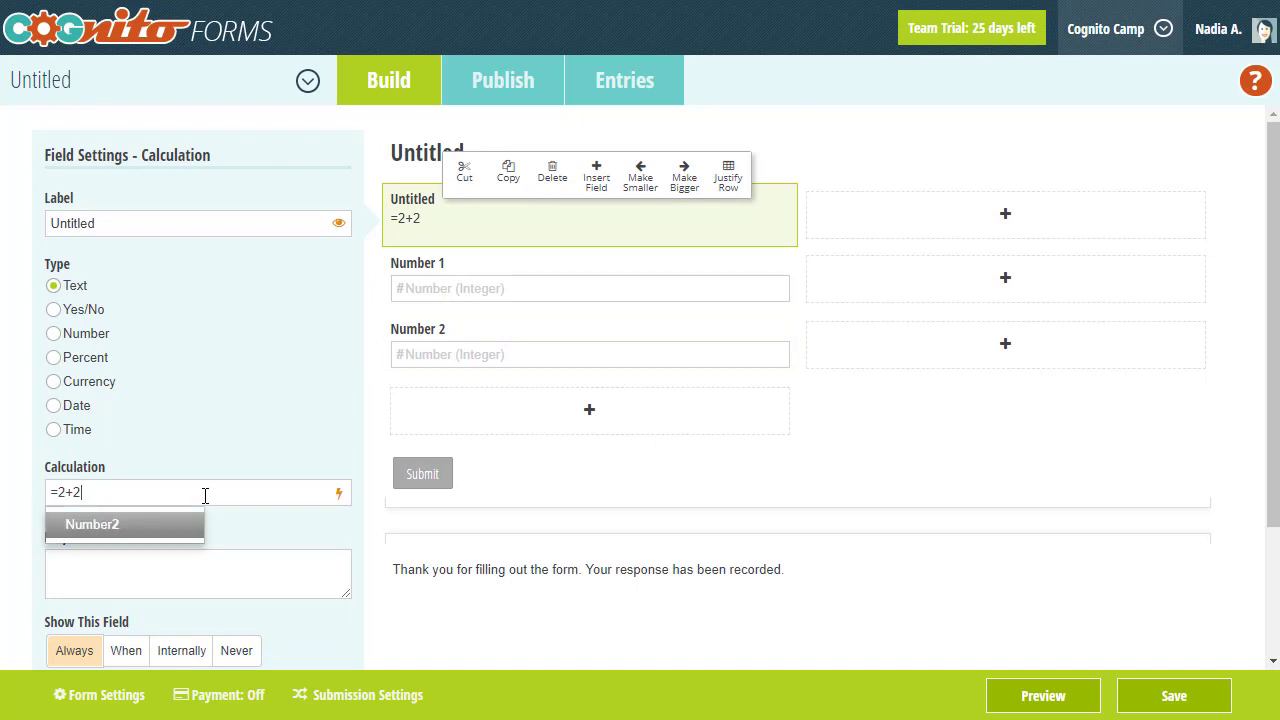
{"action": "key", "text": "BackSpace"}
{"action": "key", "text": "BackSpace"}
{"action": "key", "text": "BackSpace"}
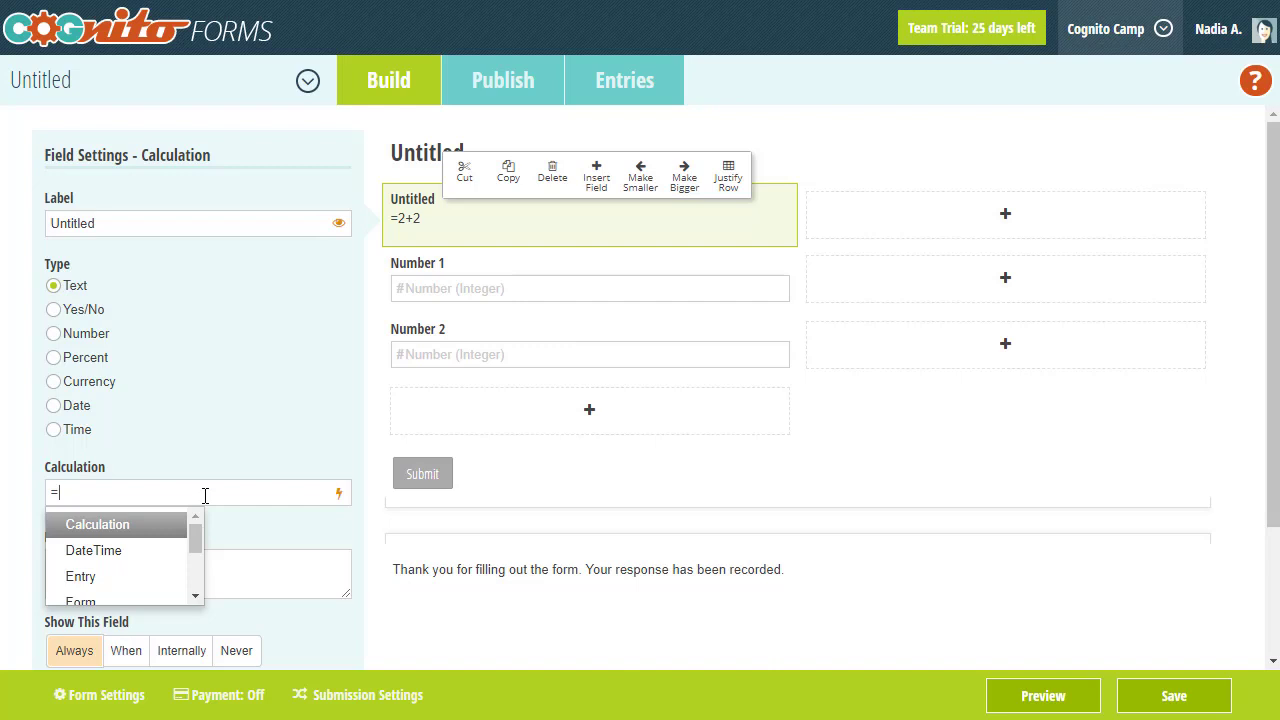
{"action": "scroll", "coordinate": [150, 557], "scroll_direction": "down", "scroll_amount": 2}
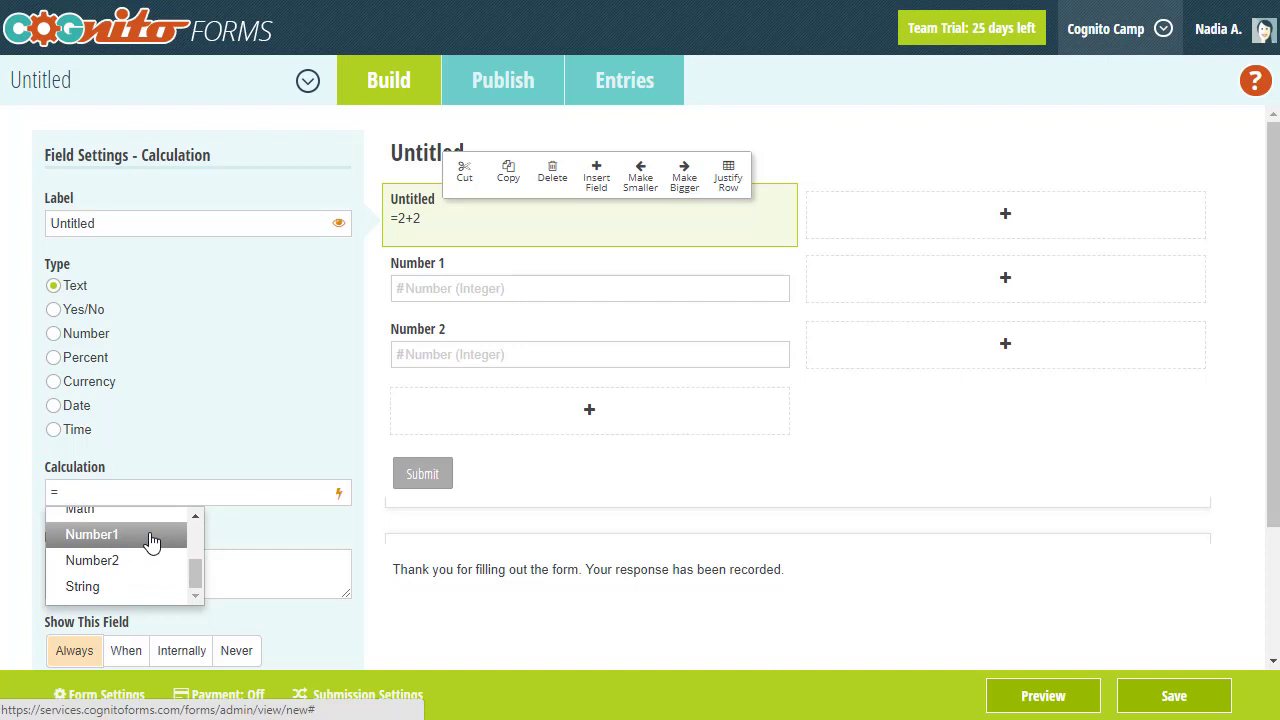
{"action": "left_click", "coordinate": [150, 537]}
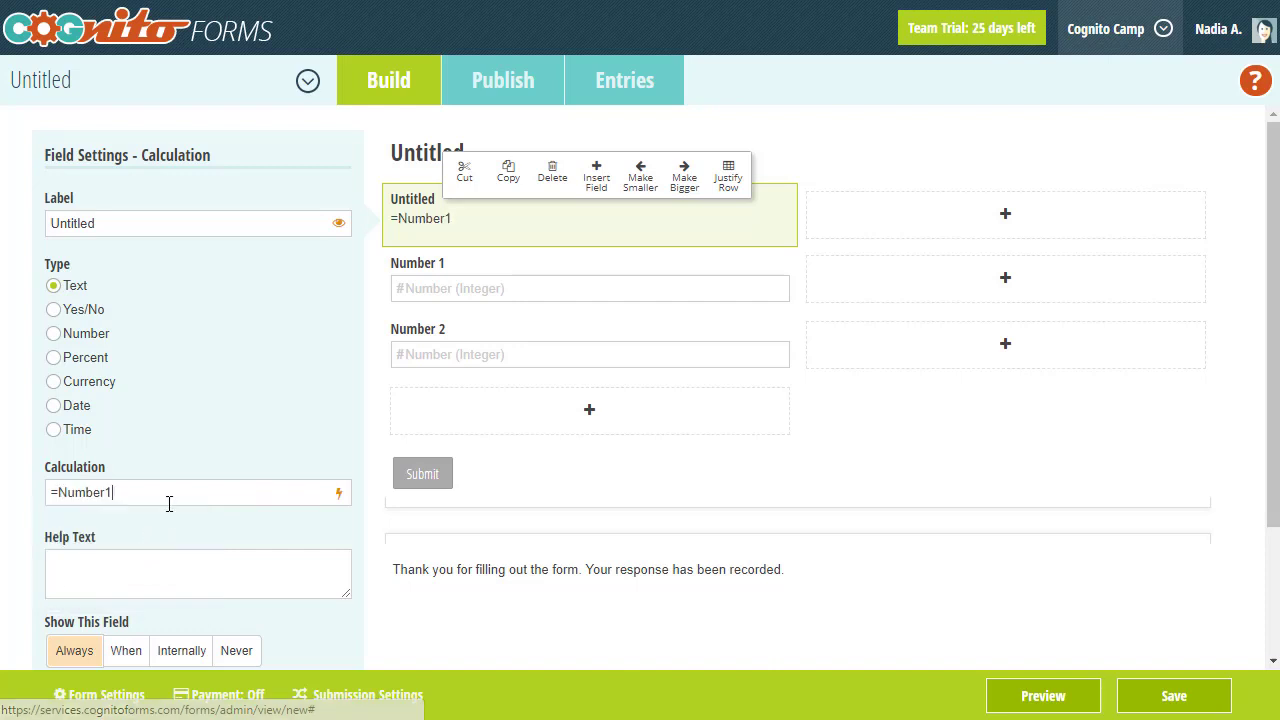
{"action": "type", "text": "+ "}
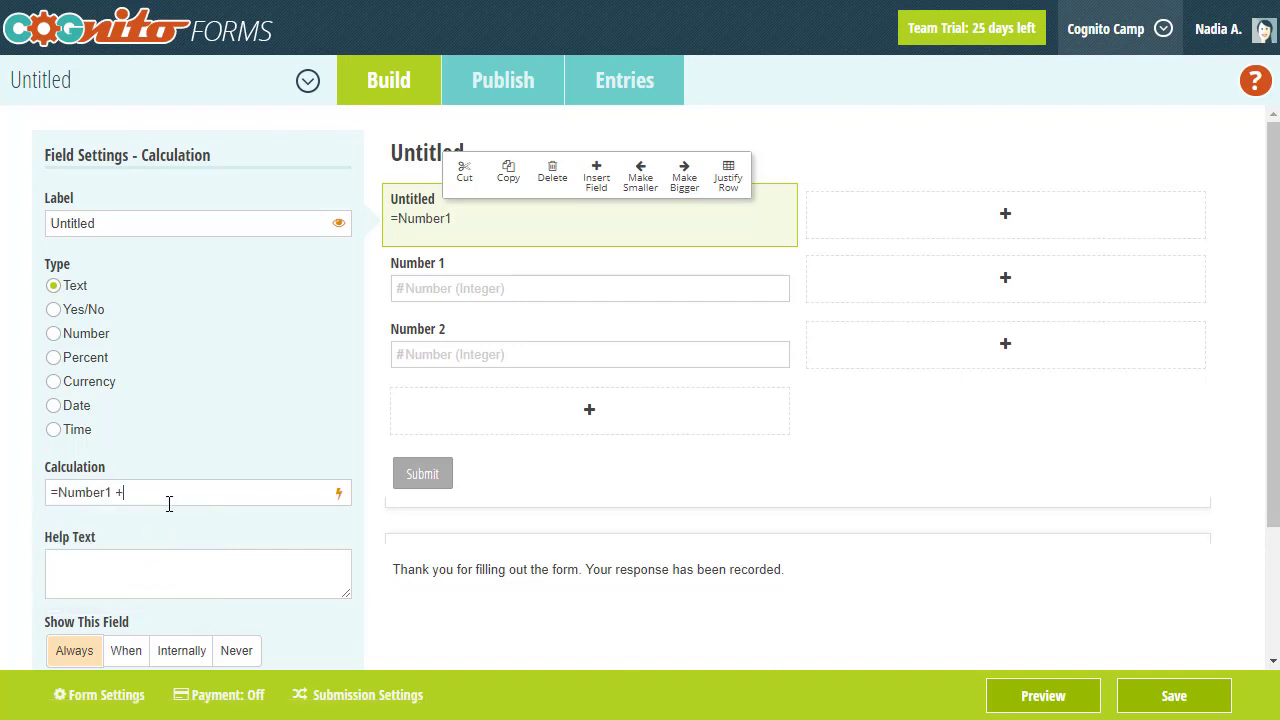
{"action": "type", "text": "N"}
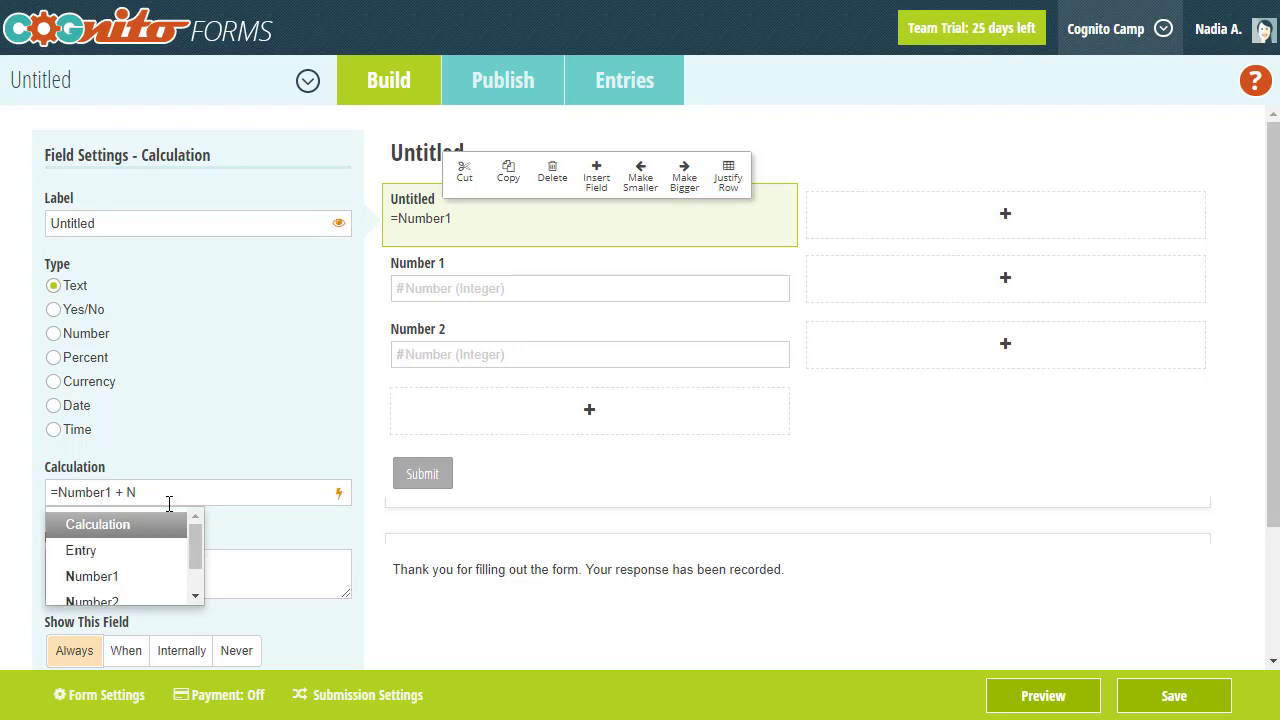
{"action": "type", "text": "u"}
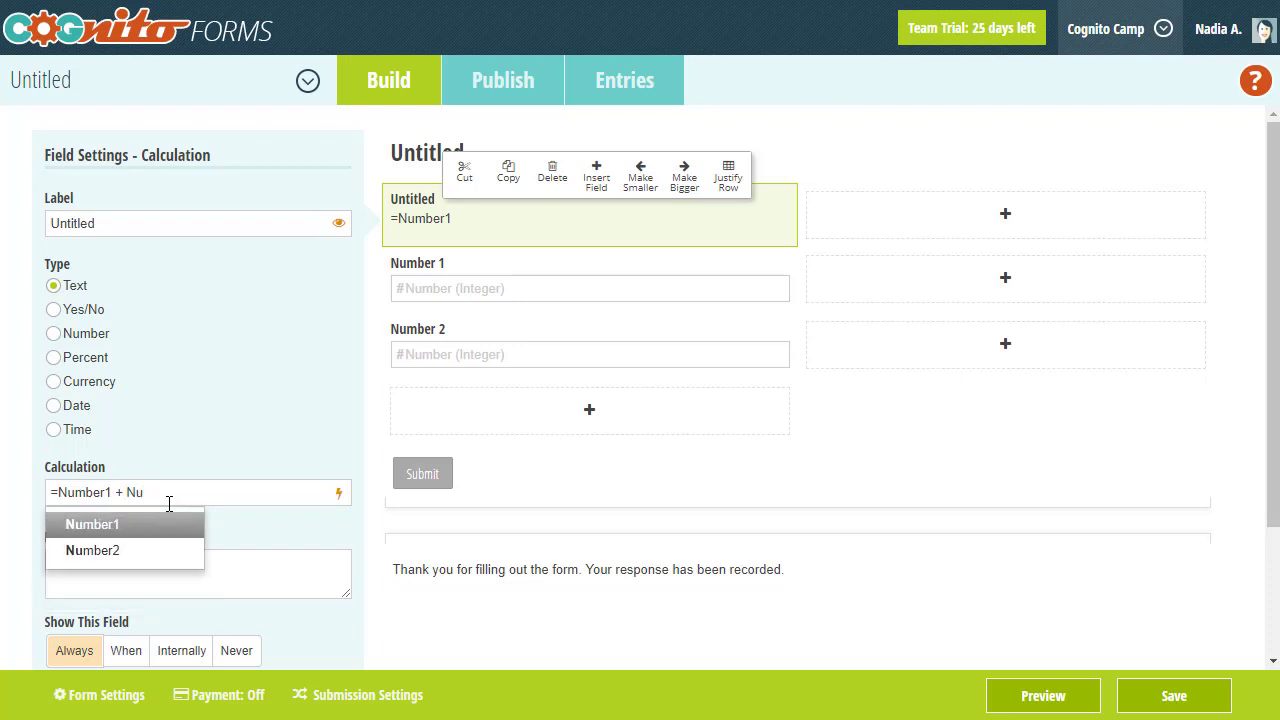
{"action": "key", "text": "Down"}
{"action": "key", "text": "Return"}
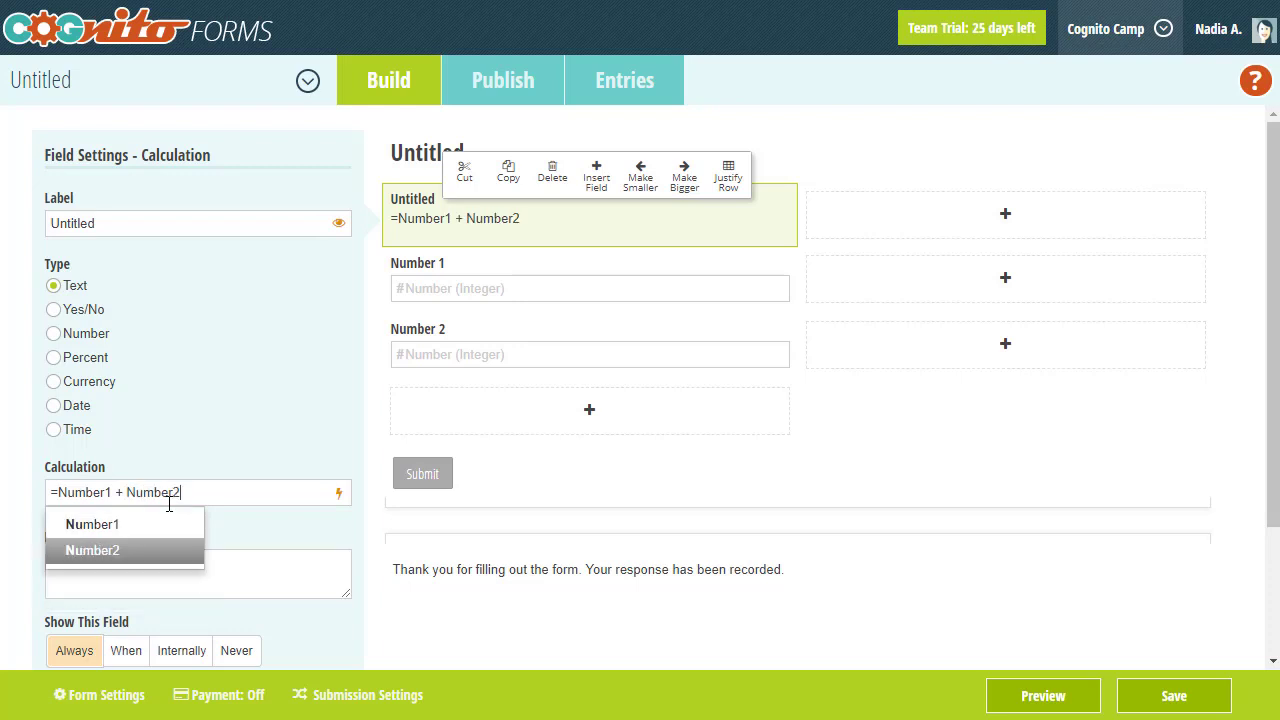
{"action": "type", "text": "."}
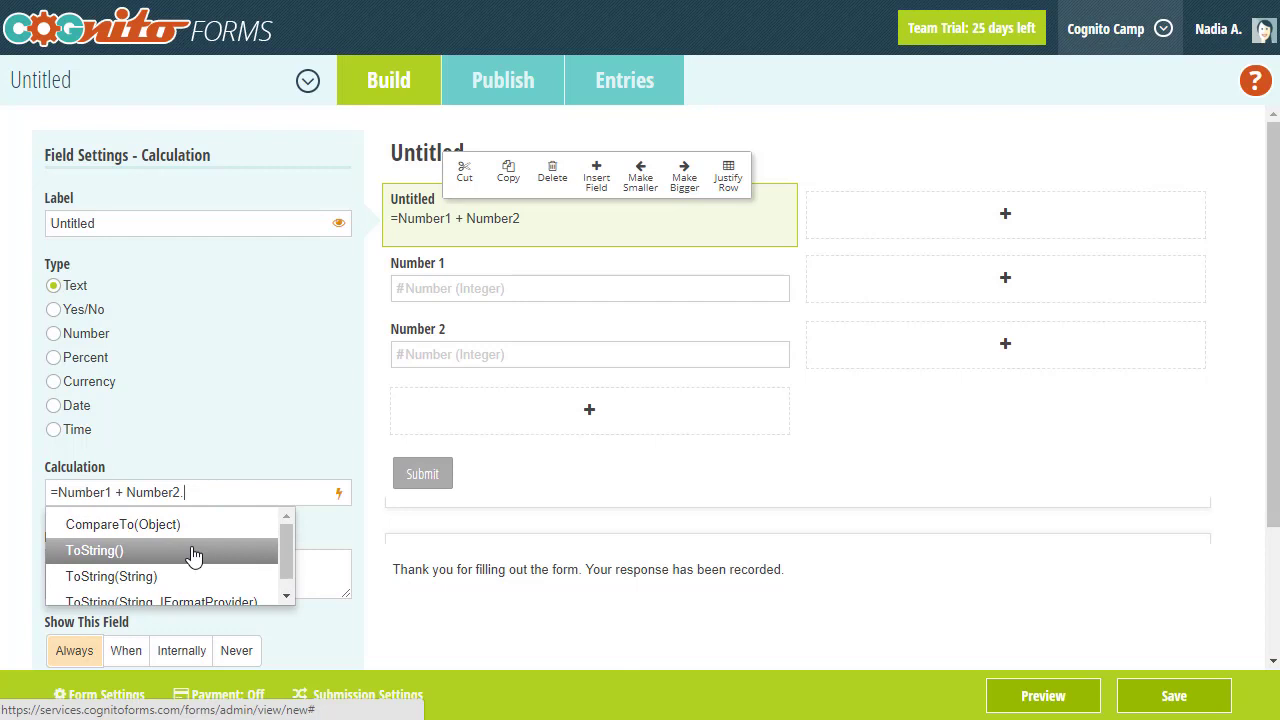
{"action": "key", "text": "BackSpace"}
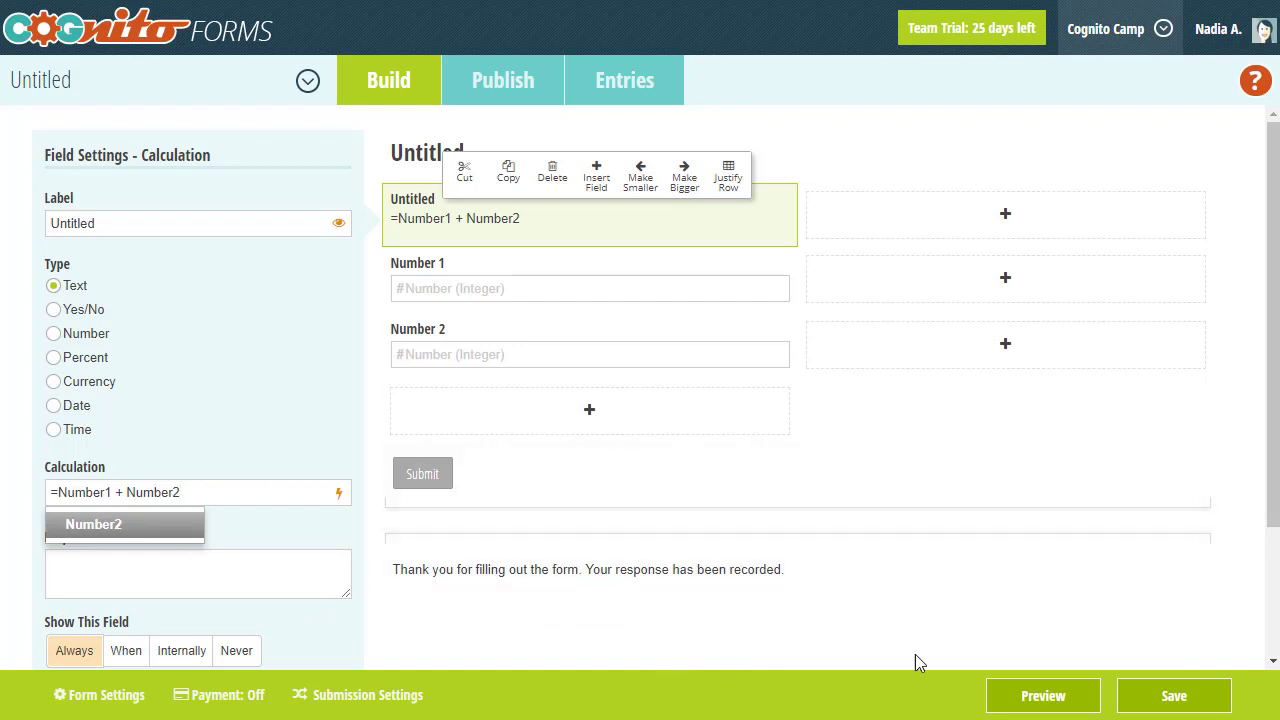
- Preview the form, enter 12 and 15, and confirm the calculated total is 27
{"action": "left_click", "coordinate": [1016, 697]}
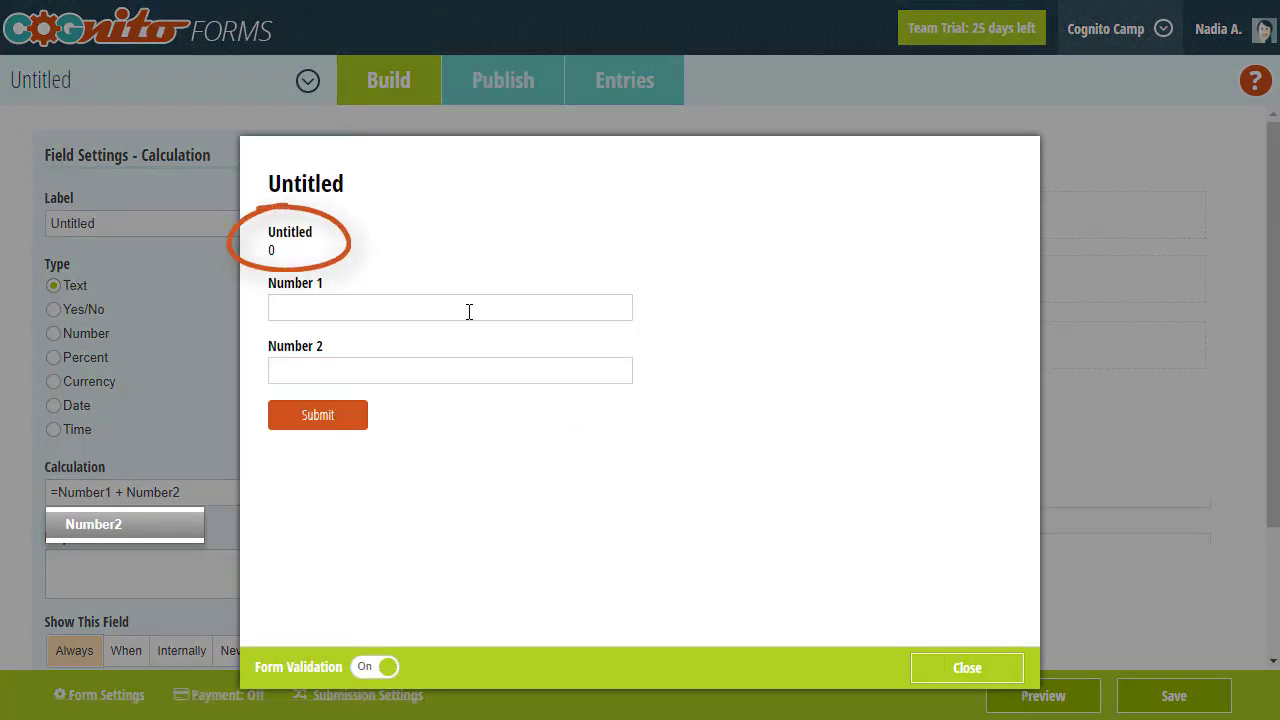
{"action": "type", "text": "12"}
{"action": "left_click", "coordinate": [459, 370]}
{"action": "type", "text": "15"}
{"action": "left_click", "coordinate": [459, 438]}
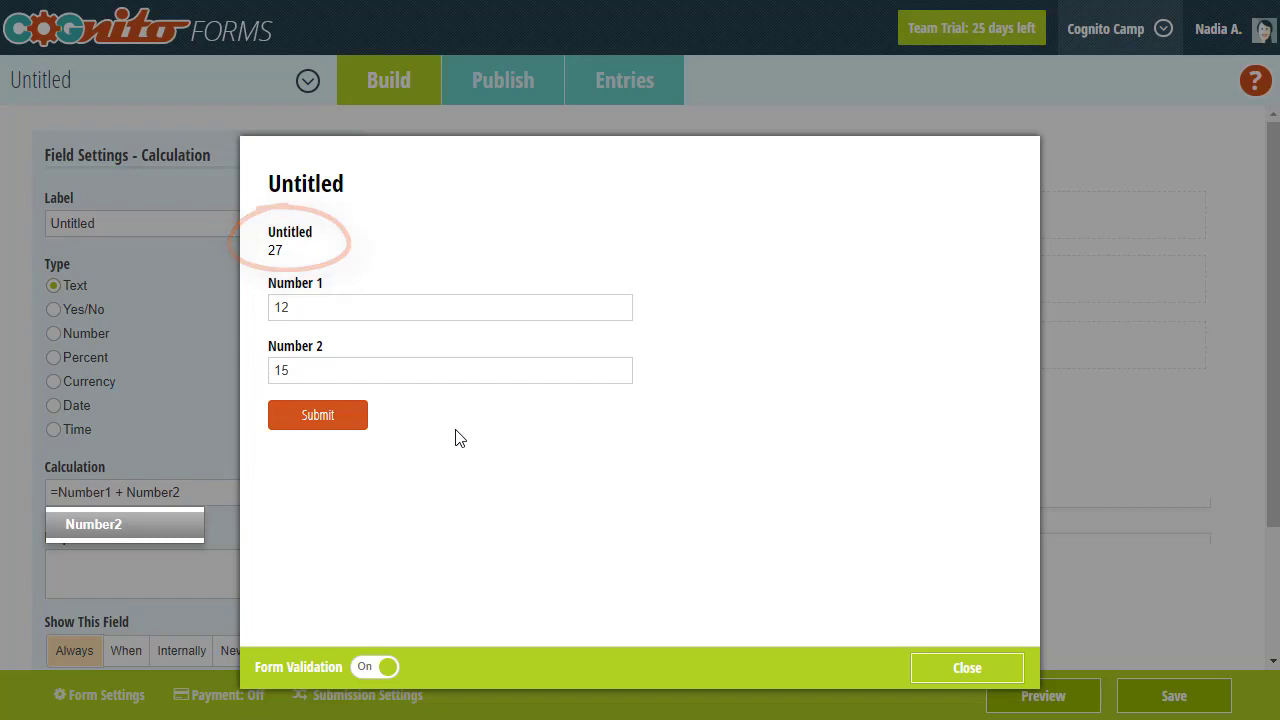
{"action": "left_click", "coordinate": [203, 374]}
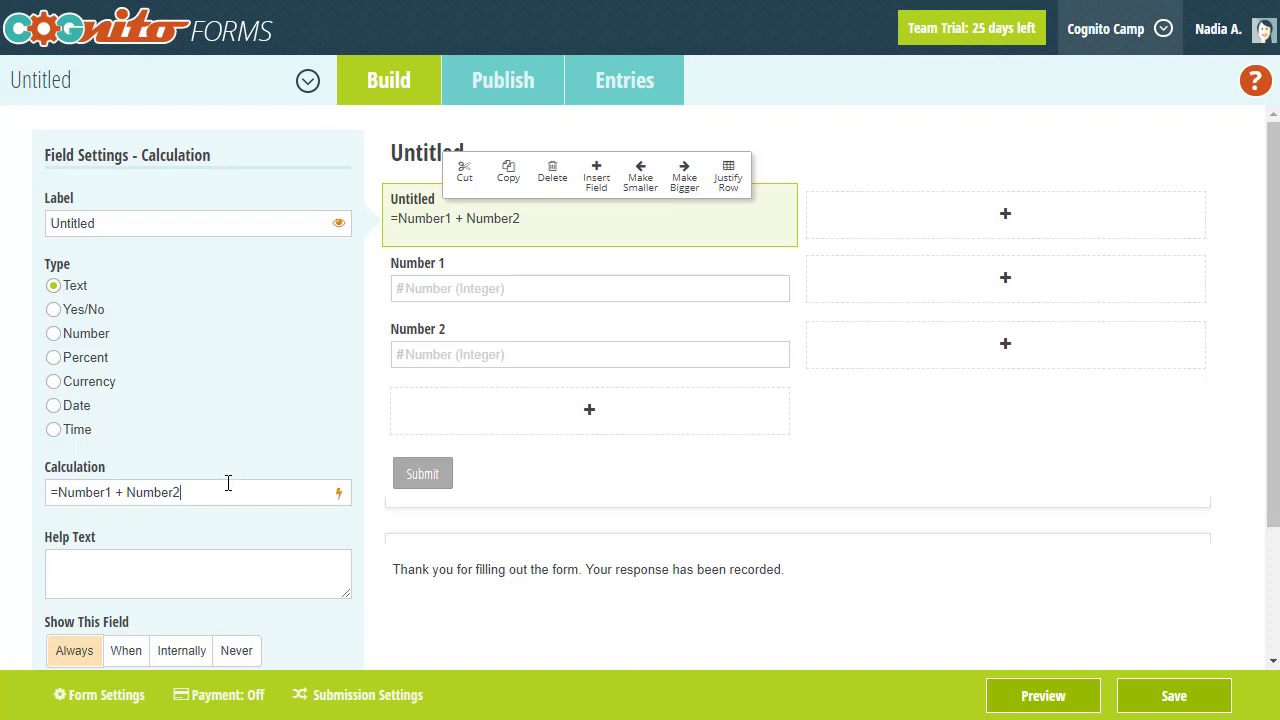
{"action": "key", "text": "BackSpace"}
{"action": "key", "text": "BackSpace"}
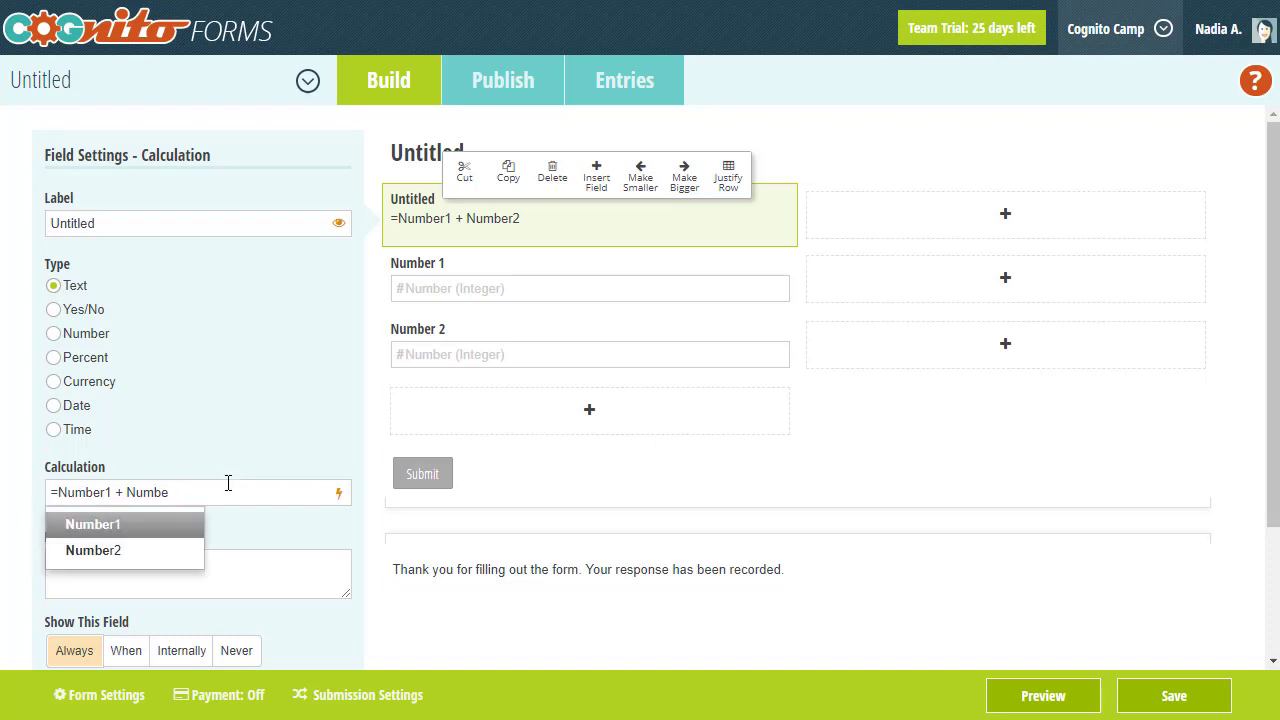
{"action": "type", "text": "e"}
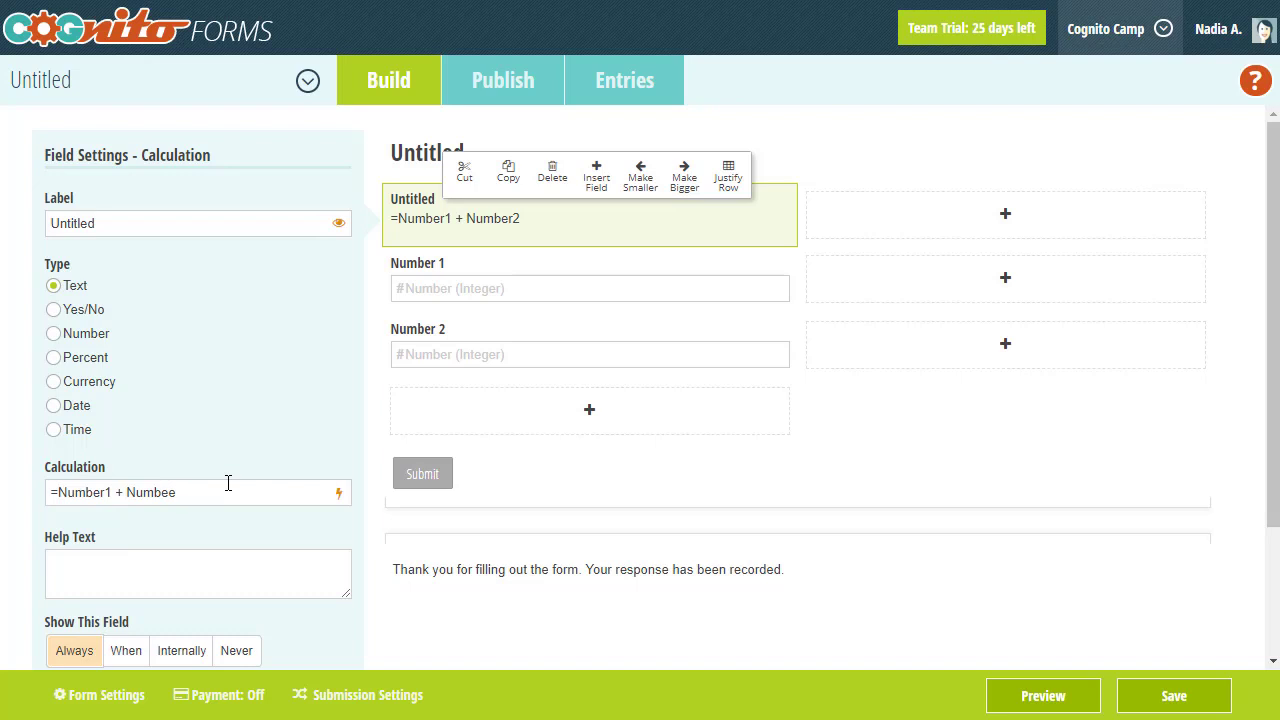
{"action": "left_click", "coordinate": [232, 463]}
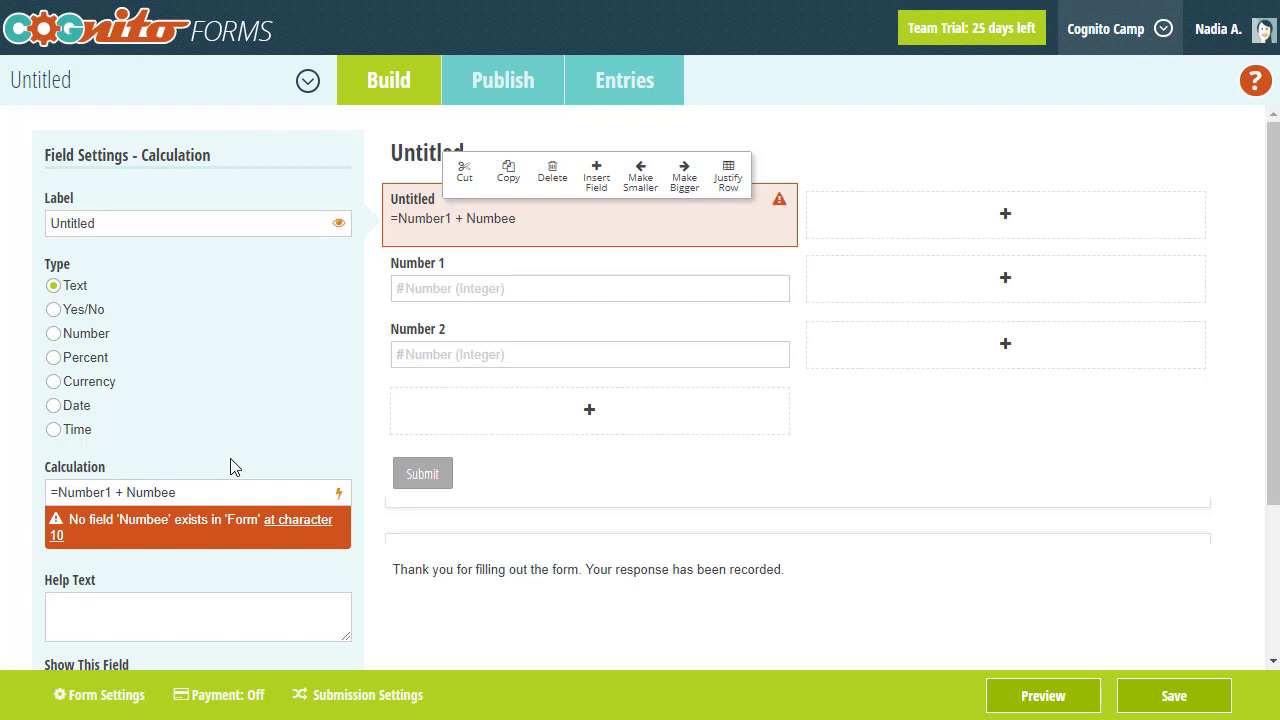
{"action": "left_click", "coordinate": [274, 532]}
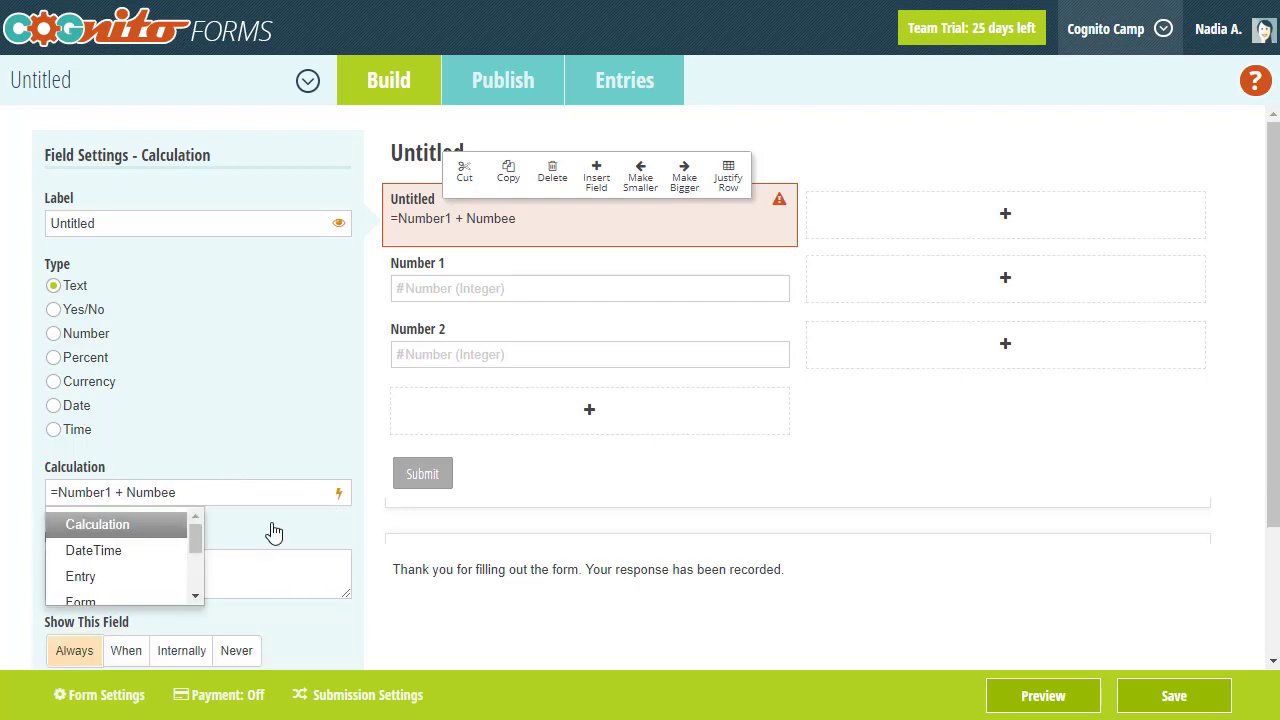
{"action": "key", "text": "BackSpace"}
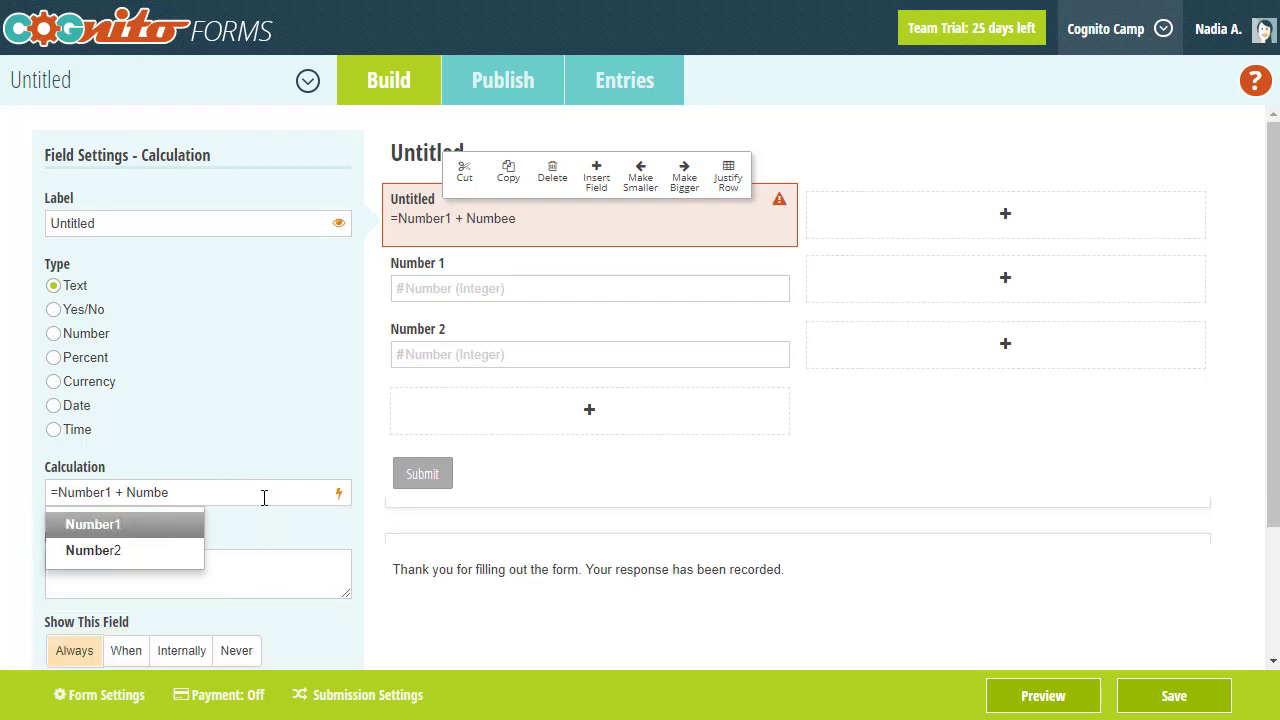
{"action": "type", "text": "r2"}
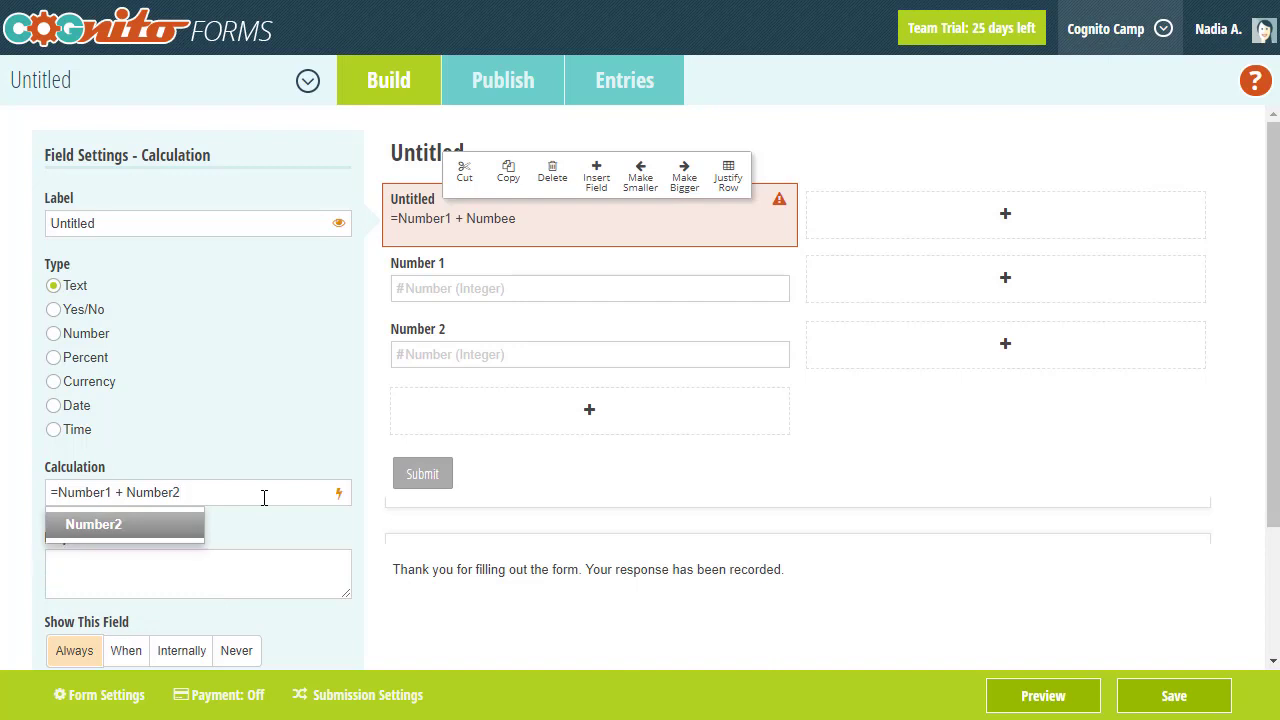
{"action": "left_click", "coordinate": [278, 474]}
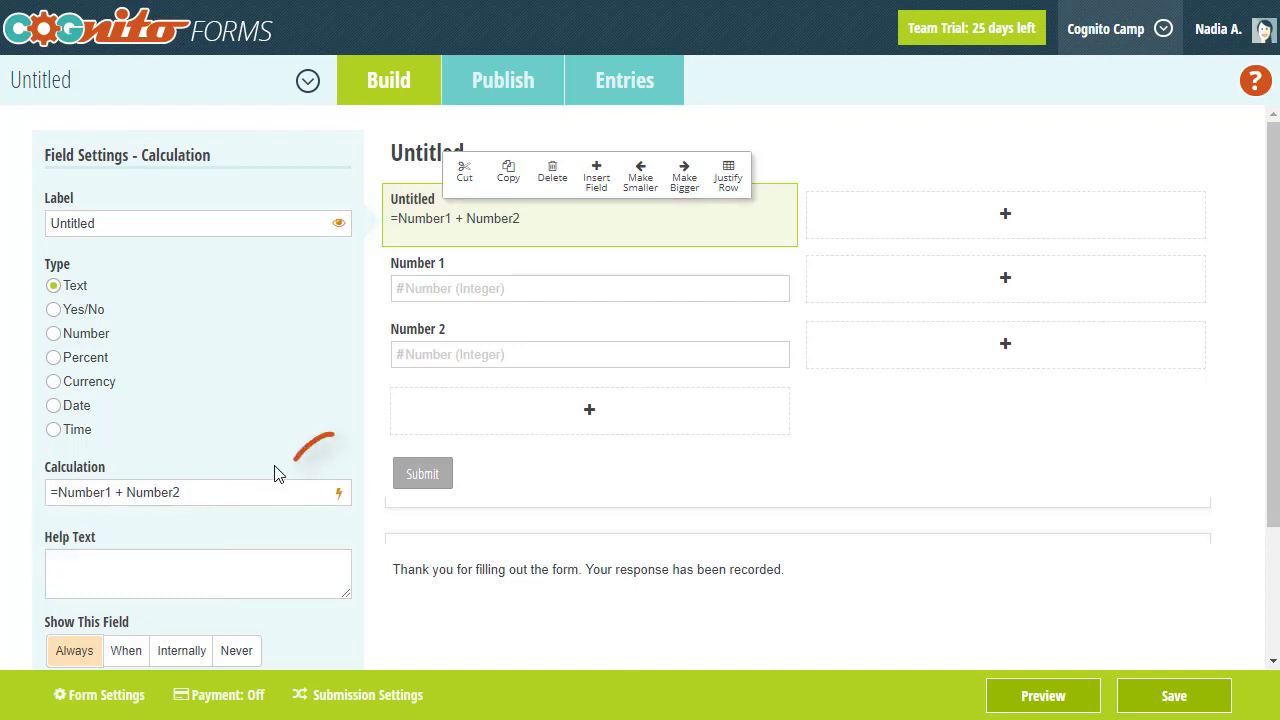
- Open the Calculation editor showing =Number1 + Number2 with common text calculation examples
{"action": "left_click", "coordinate": [338, 496]}
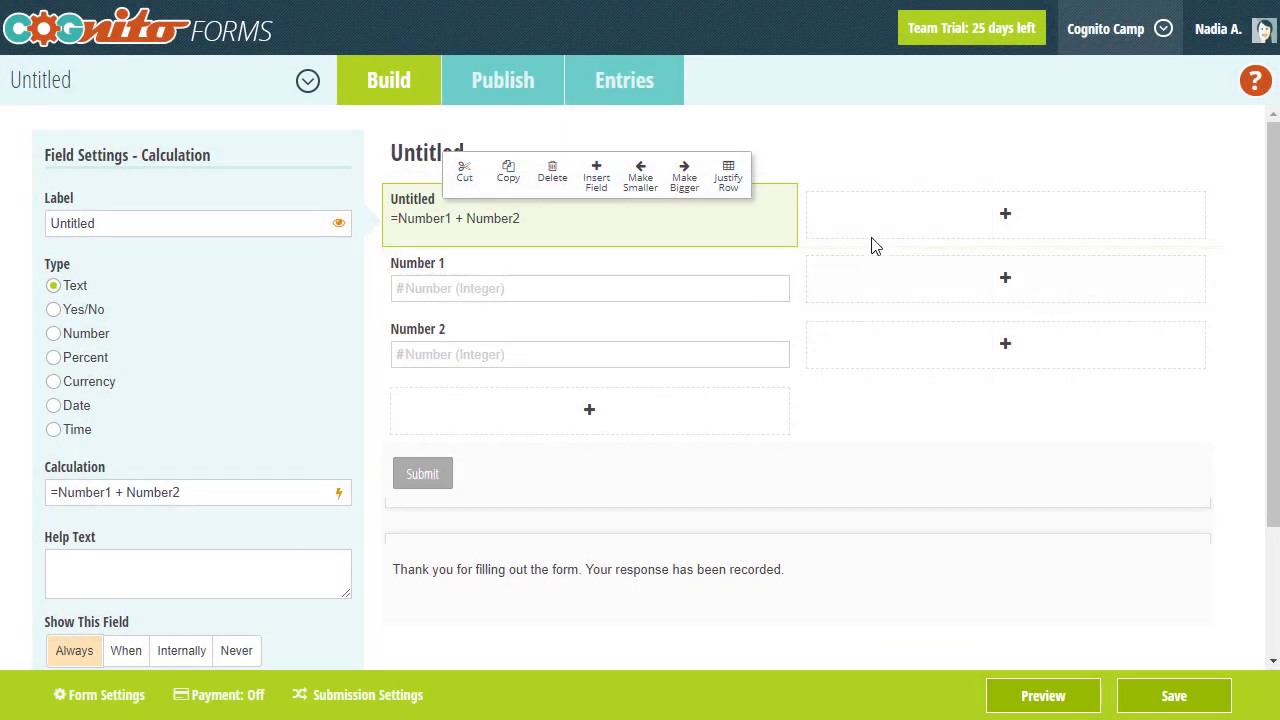
- Add a Date field labelled Date in the empty slot beside the calculation
{"action": "left_click", "coordinate": [868, 222]}
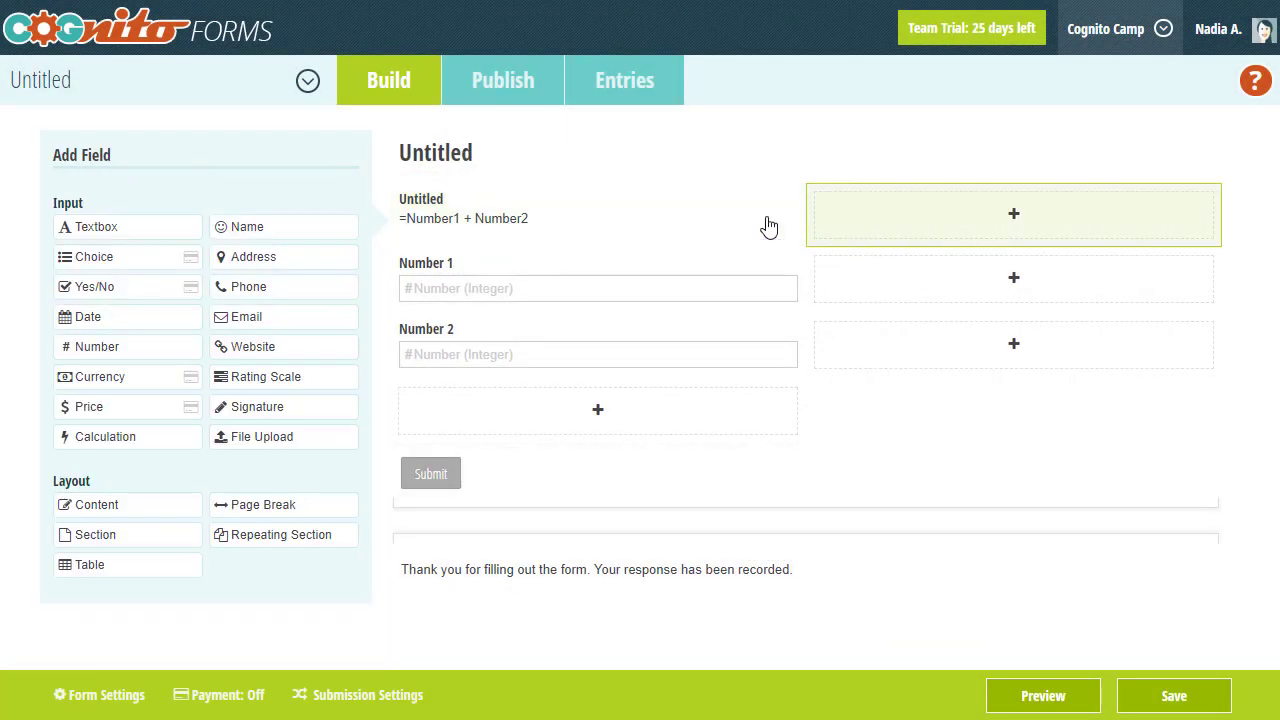
{"action": "left_click", "coordinate": [120, 318]}
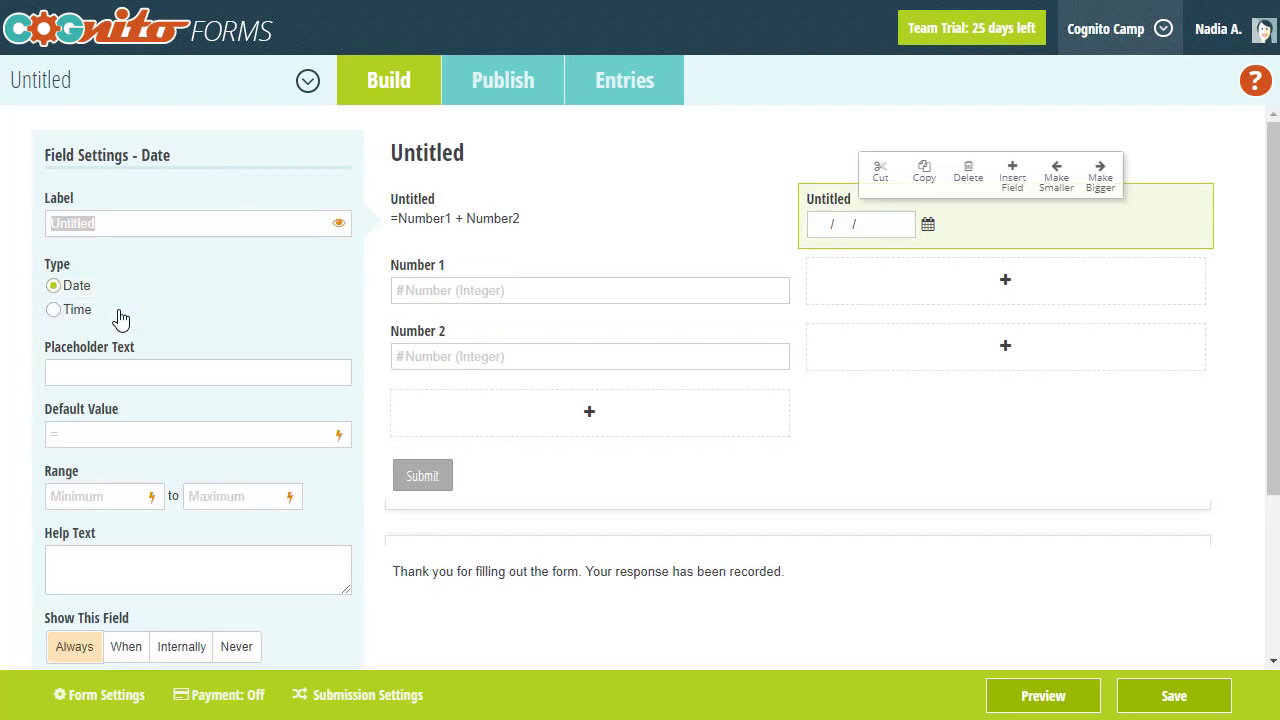
{"action": "type", "text": "Date"}
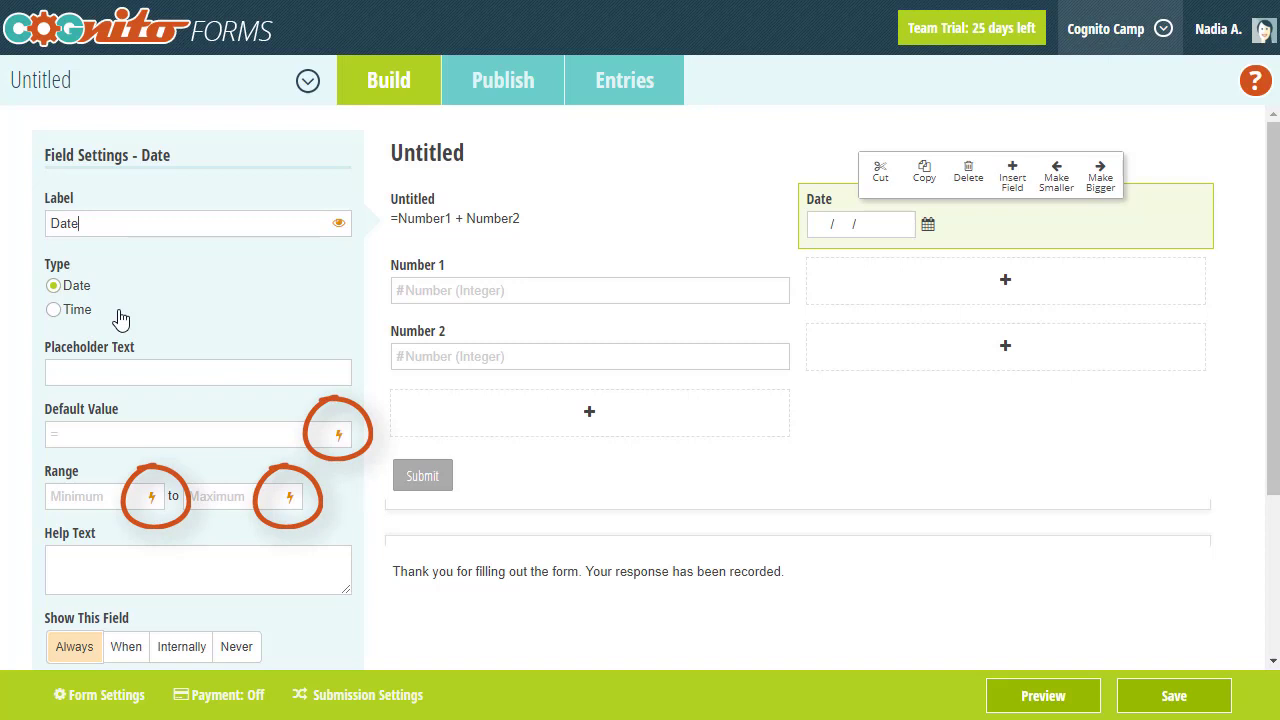
- Set the Date field's default value to =DateTime.Today instead of a fixed date
{"action": "left_click", "coordinate": [116, 429]}
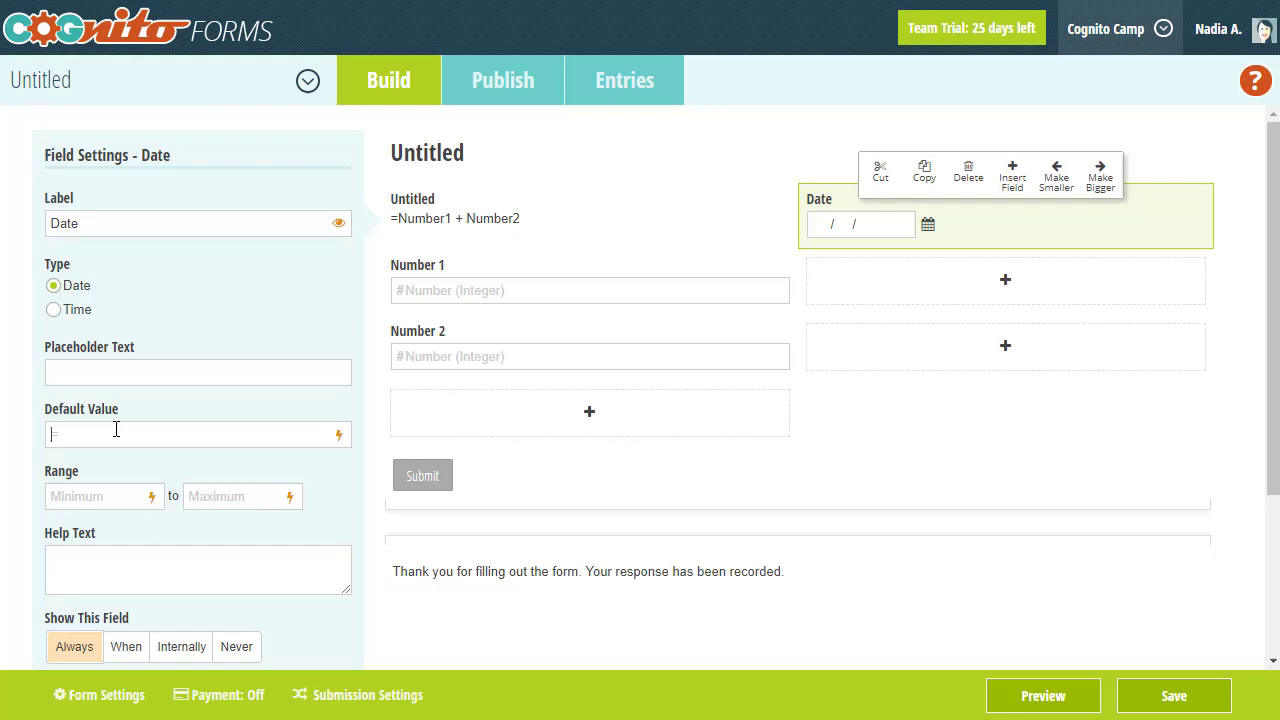
{"action": "type", "text": "9/4/2018"}
{"action": "key", "text": "BackSpace"}
{"action": "key", "text": "BackSpace"}
{"action": "key", "text": "BackSpace"}
{"action": "key", "text": "BackSpace"}
{"action": "key", "text": "BackSpace"}
{"action": "key", "text": "BackSpace"}
{"action": "key", "text": "BackSpace"}
{"action": "key", "text": "BackSpace"}
{"action": "type", "text": "="}
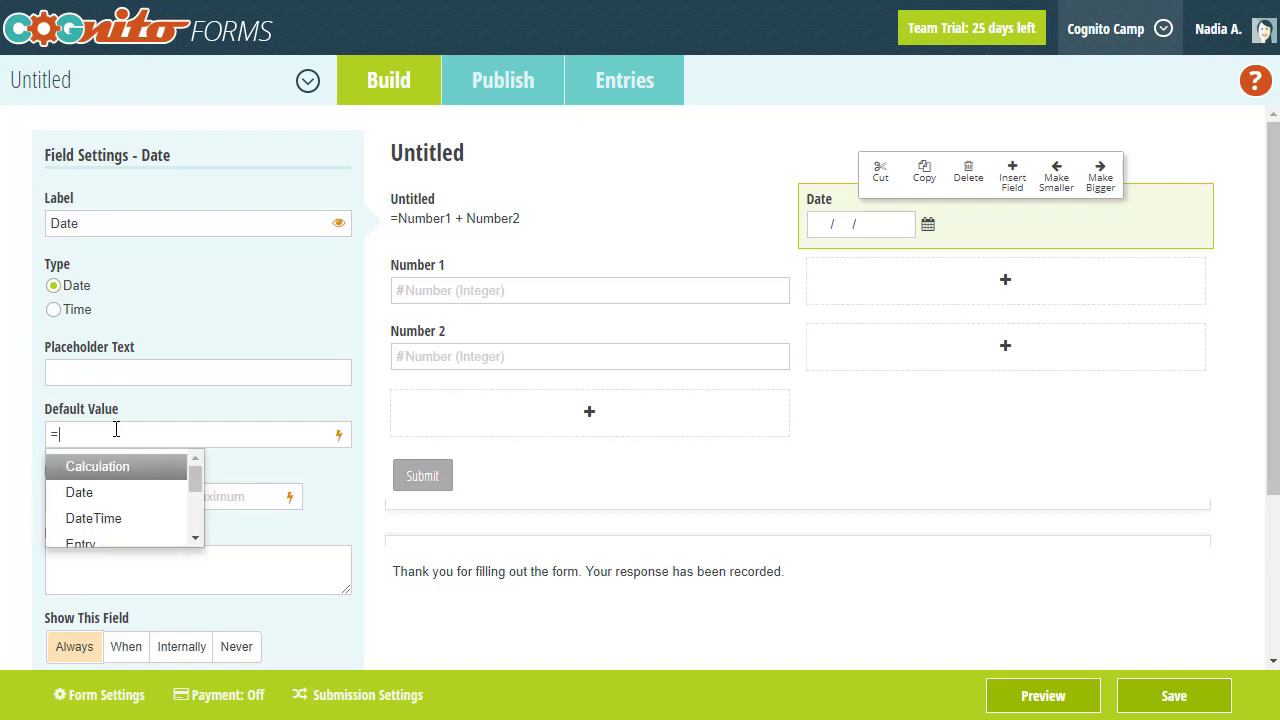
{"action": "type", "text": "Da"}
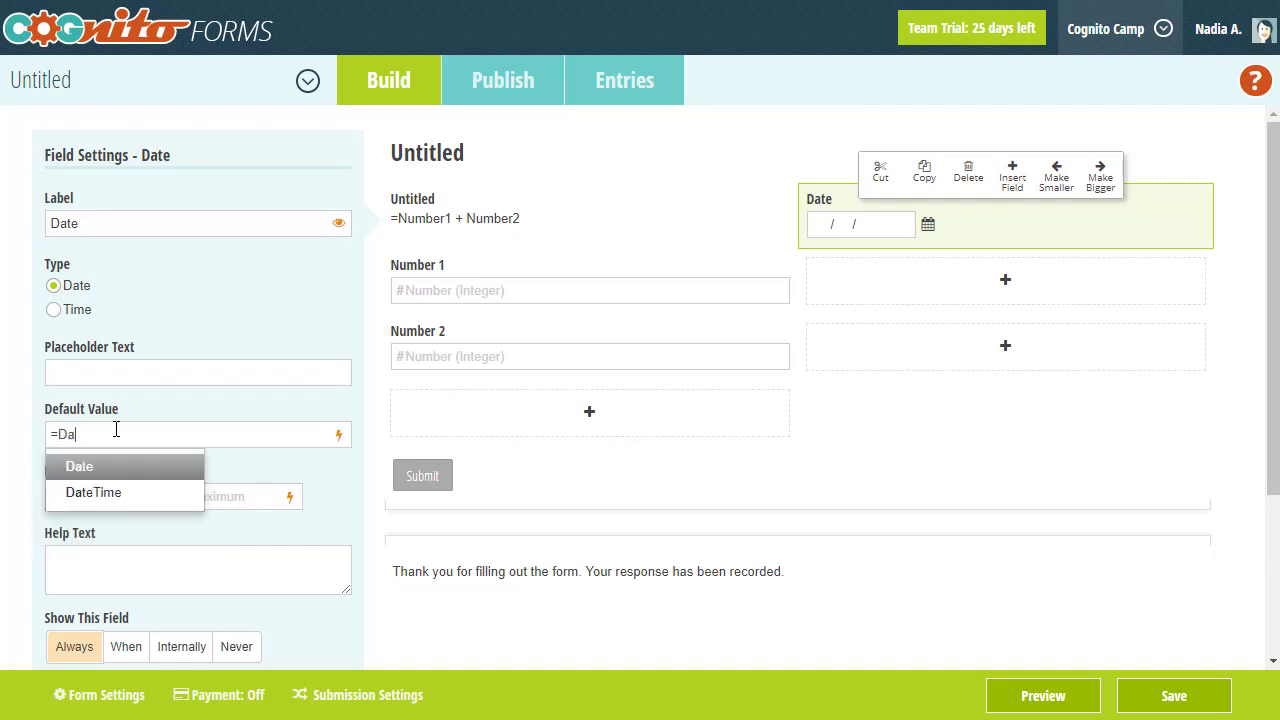
{"action": "key", "text": "Down"}
{"action": "key", "text": "Return"}
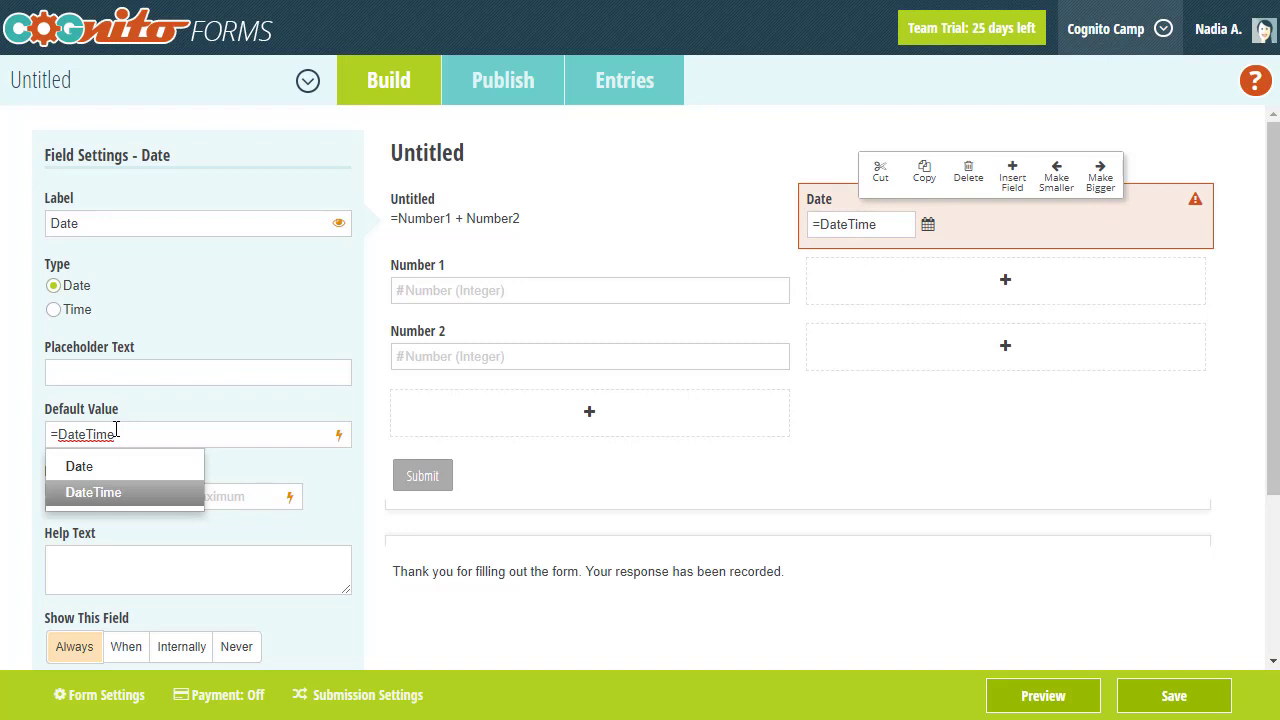
{"action": "type", "text": "."}
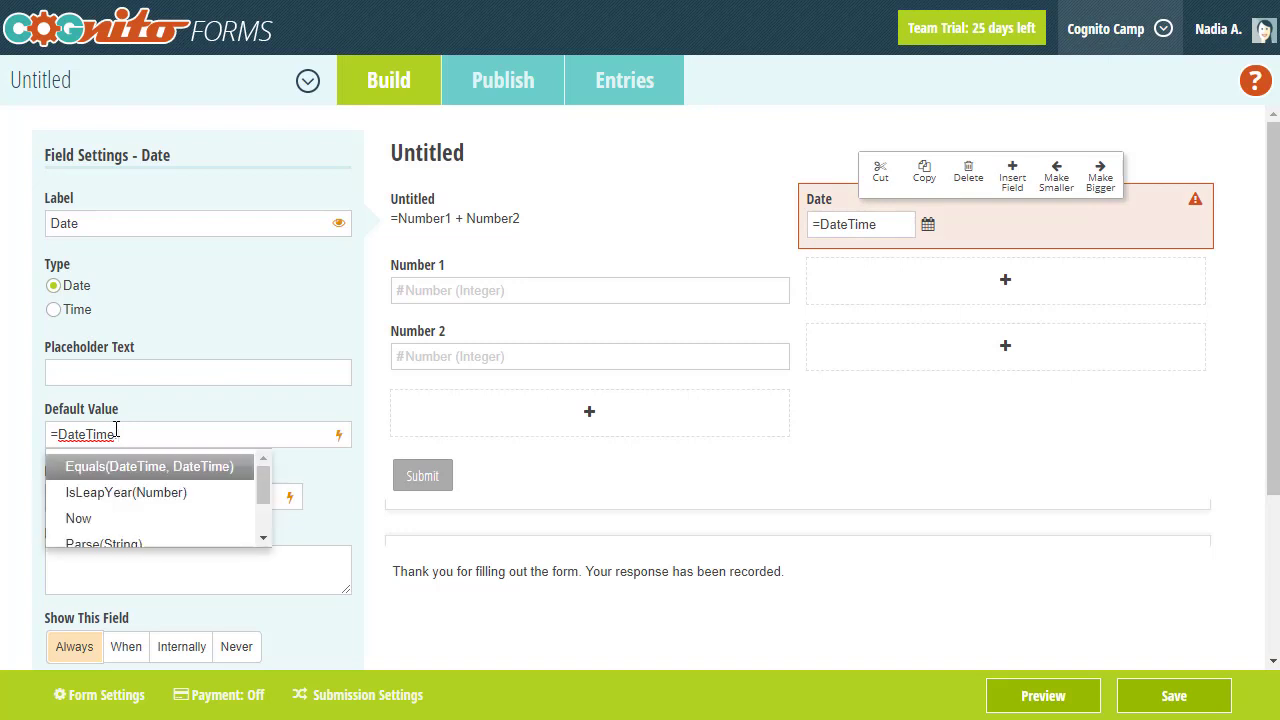
{"action": "key", "text": "Down"}
{"action": "key", "text": "Down"}
{"action": "key", "text": "Down"}
{"action": "key", "text": "Down"}
{"action": "key", "text": "Down"}
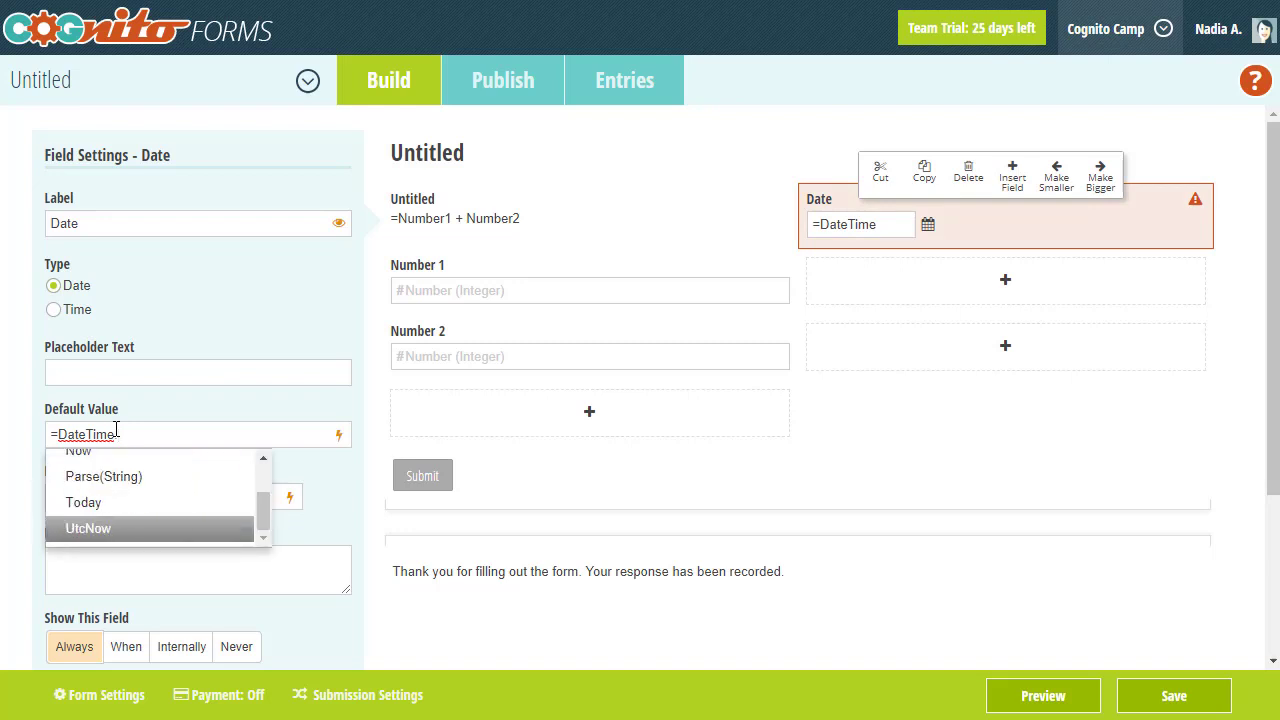
{"action": "key", "text": "Up"}
{"action": "key", "text": "Return"}
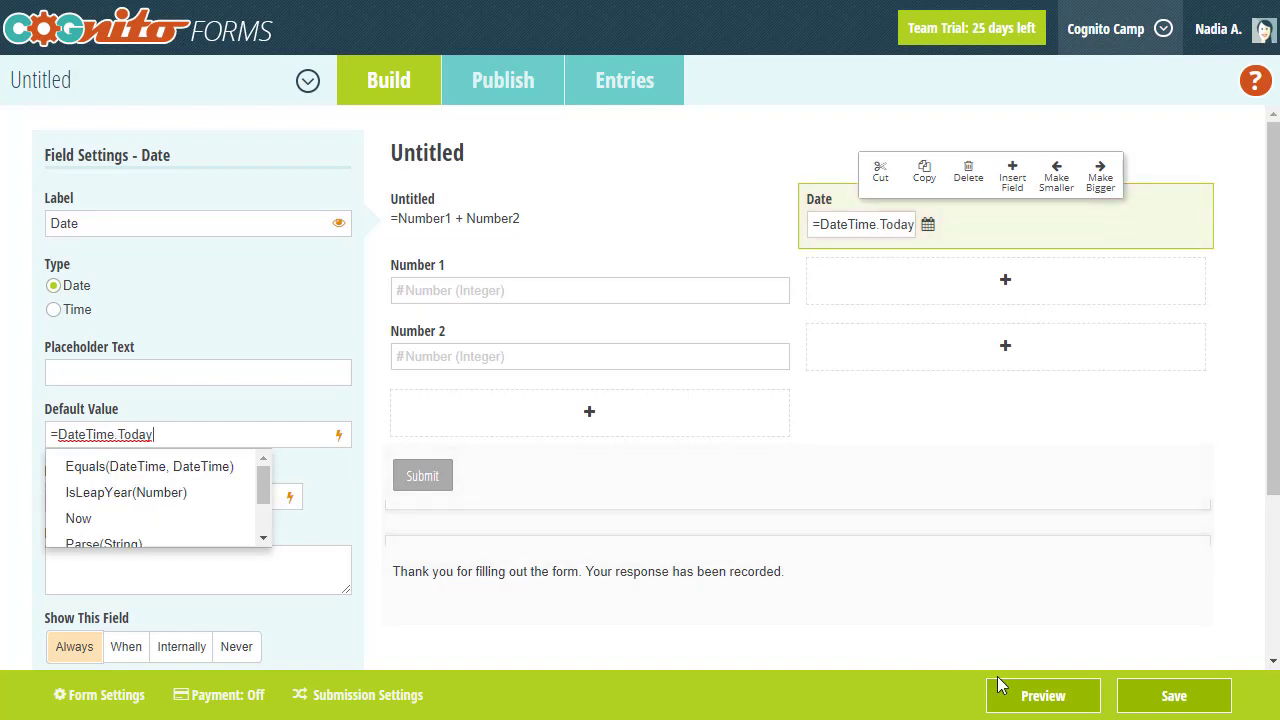
{"action": "left_click", "coordinate": [1028, 704]}
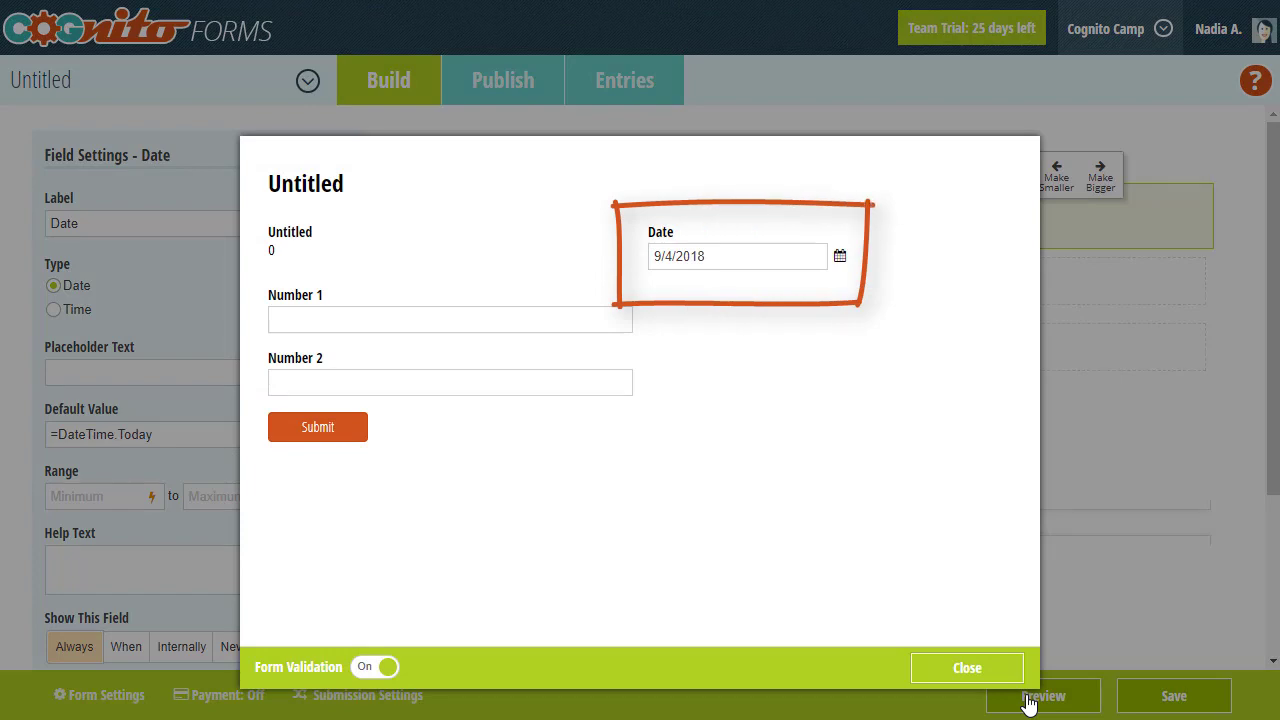
{"action": "left_click", "coordinate": [1132, 417]}
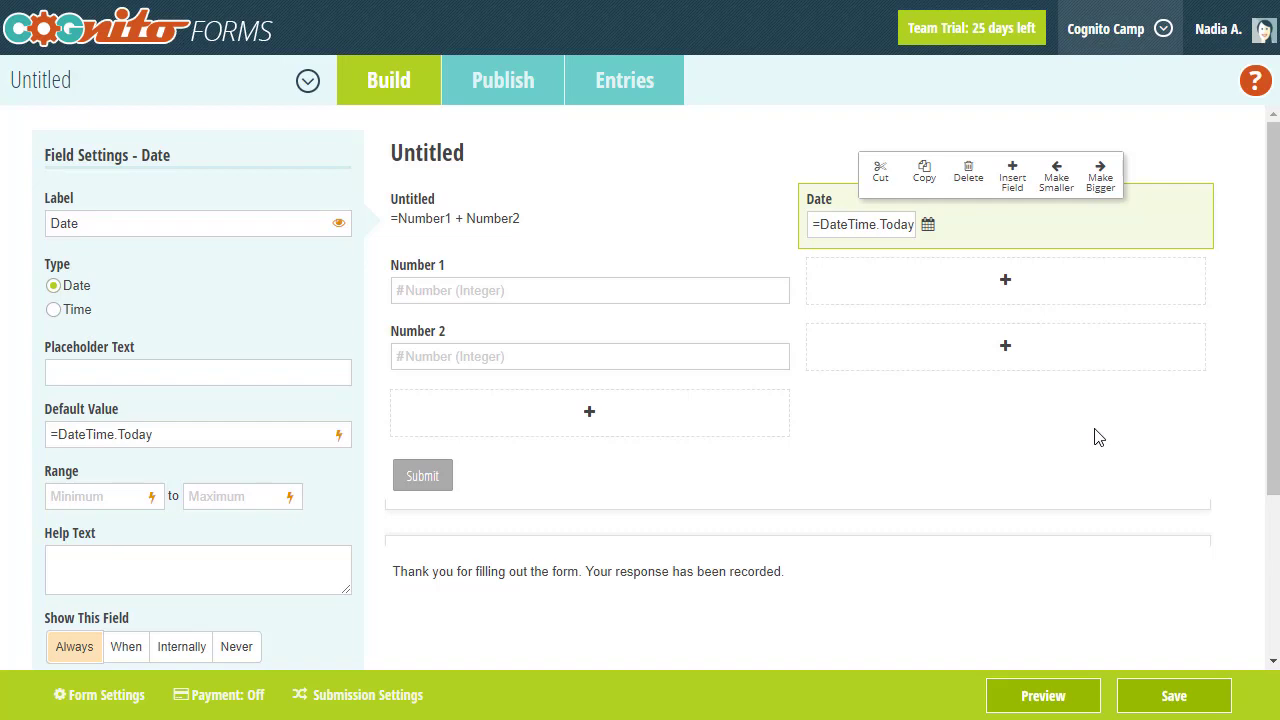
- Make the Date field visible only when Calculation is 2
{"action": "left_click", "coordinate": [128, 647]}
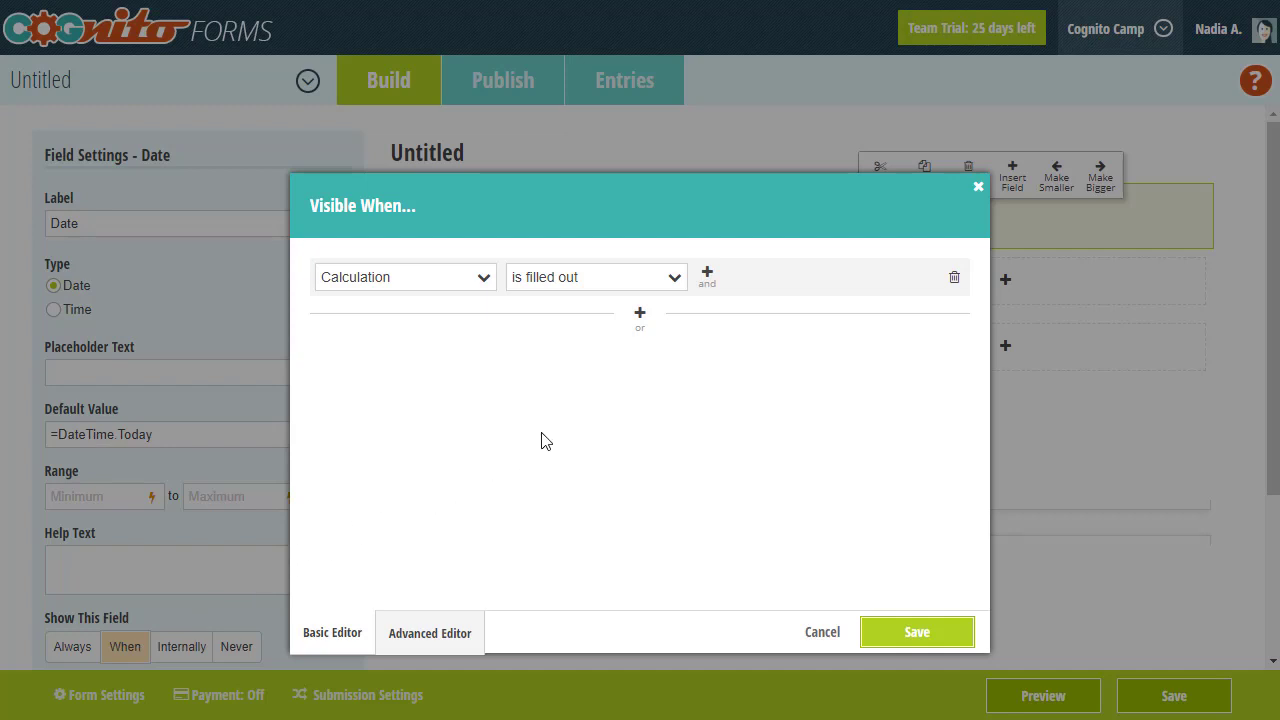
{"action": "left_click", "coordinate": [573, 285]}
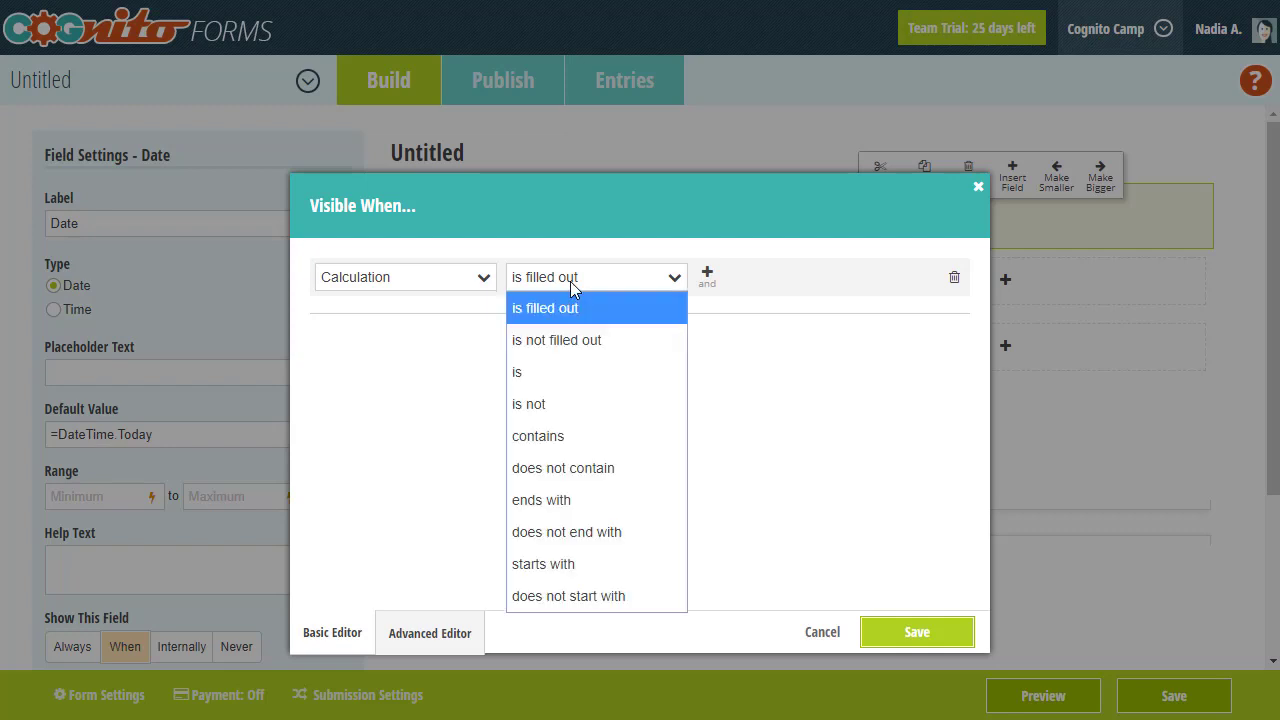
{"action": "left_click", "coordinate": [573, 375]}
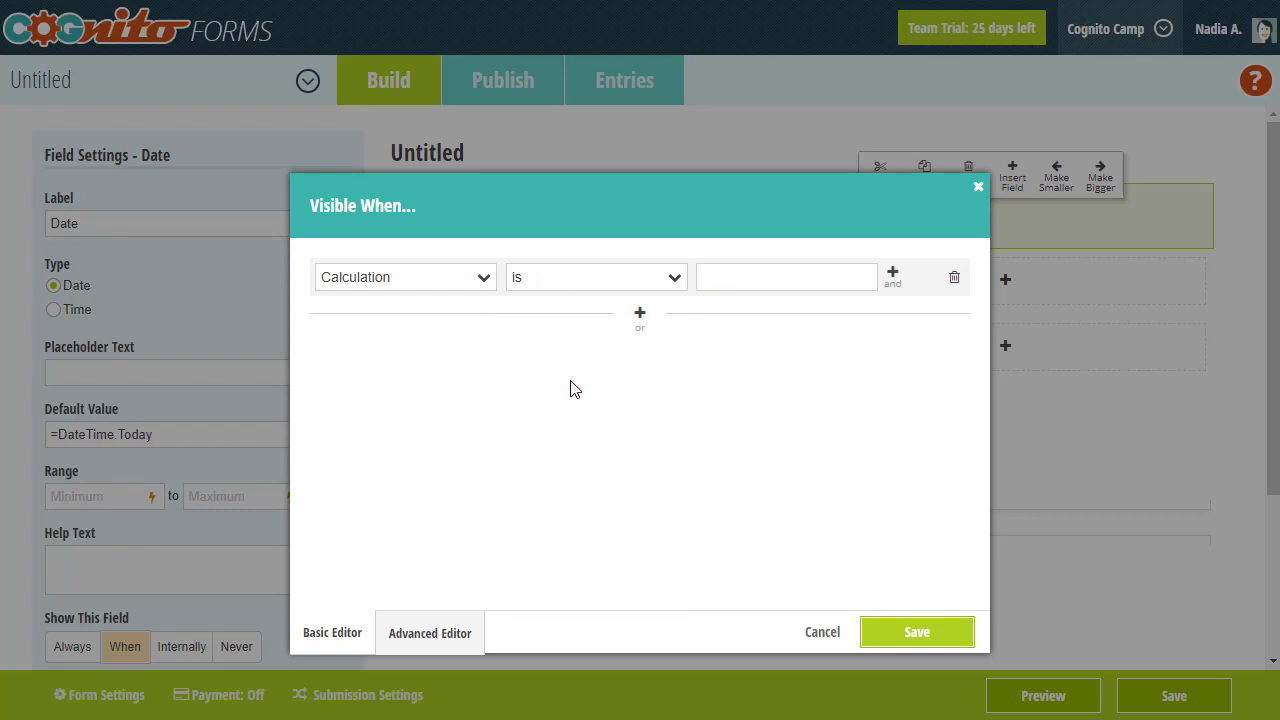
{"action": "left_click", "coordinate": [715, 282]}
{"action": "type", "text": "2"}
- Add an alternative condition so the Date field also shows when Date is in the future
{"action": "left_click", "coordinate": [642, 318]}
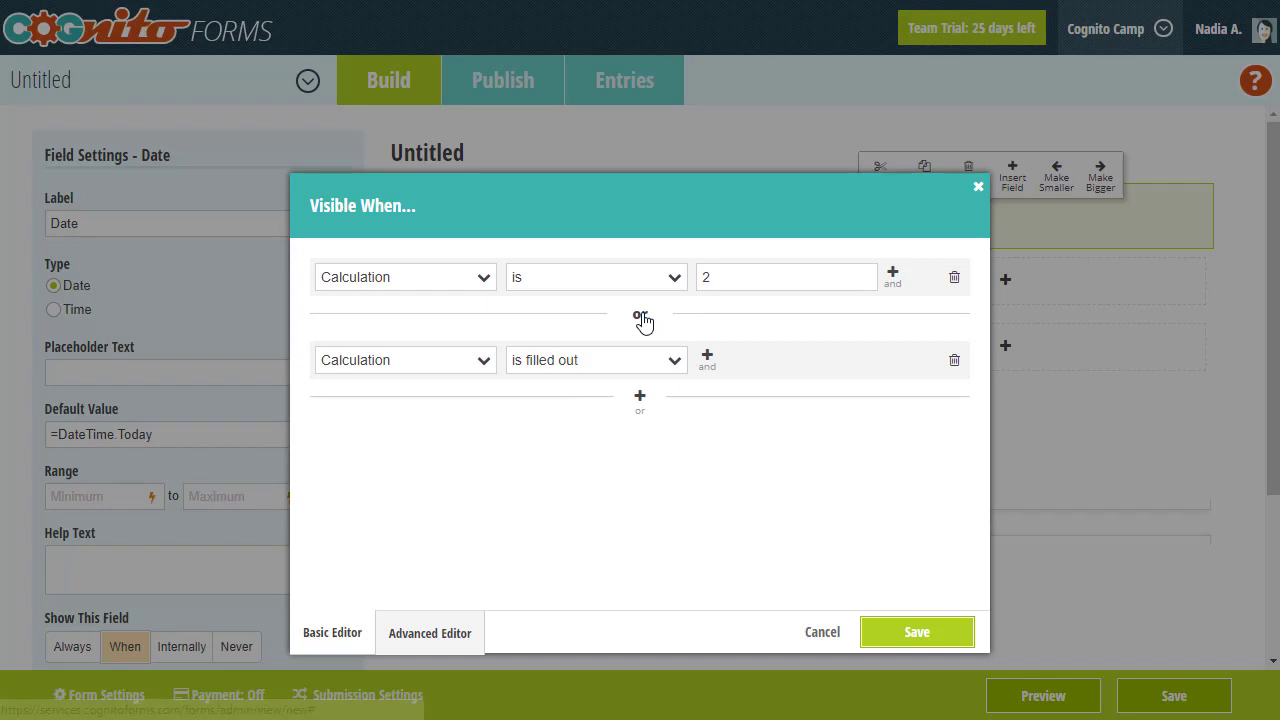
{"action": "left_click", "coordinate": [476, 358]}
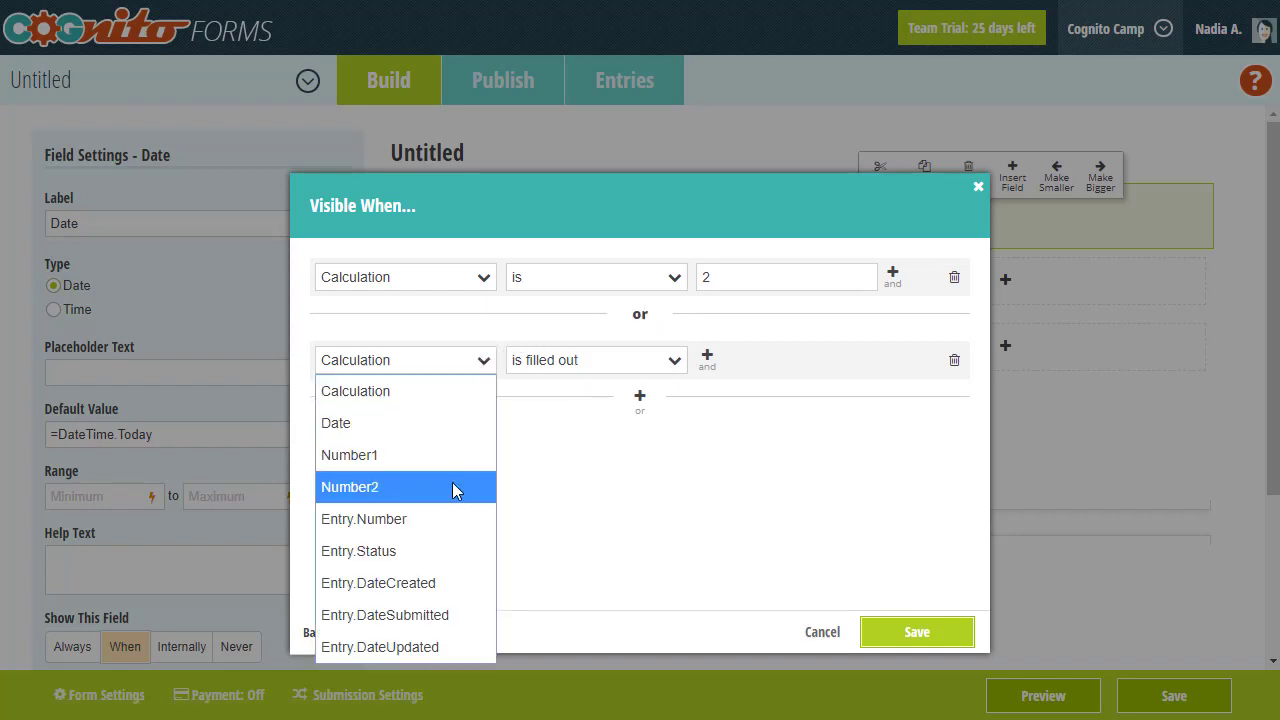
{"action": "left_click", "coordinate": [452, 425]}
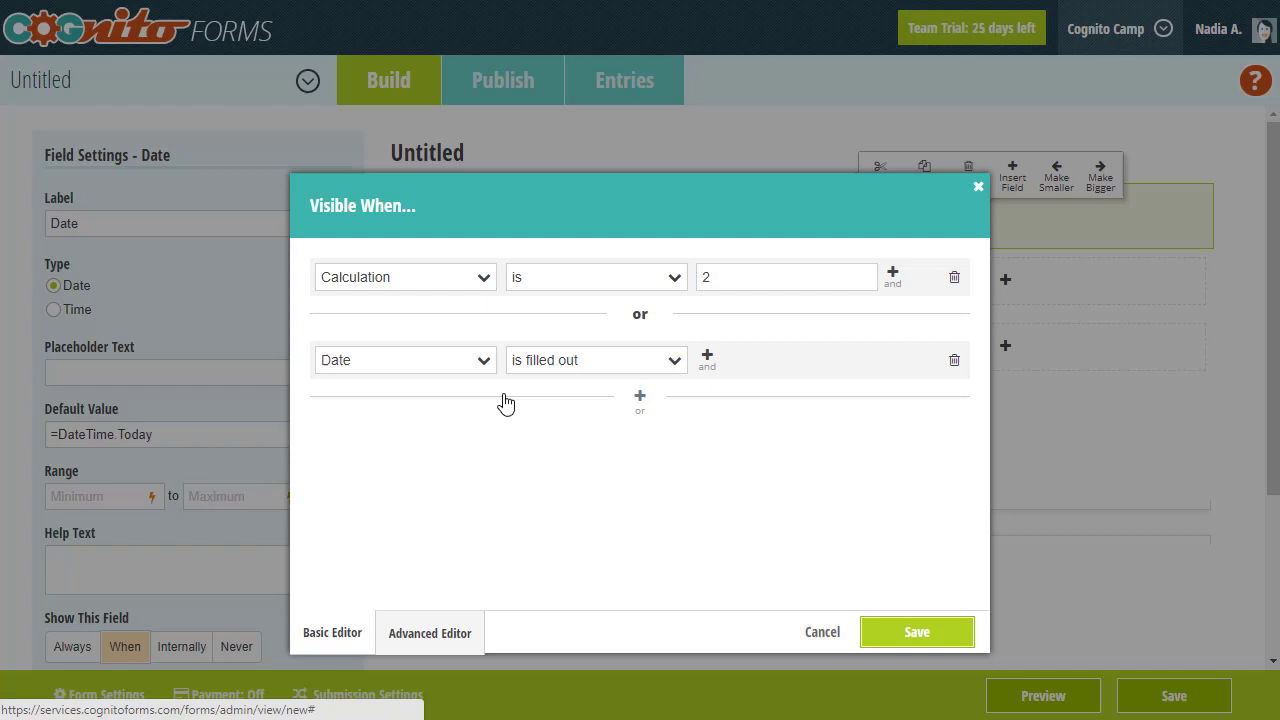
{"action": "left_click", "coordinate": [543, 363]}
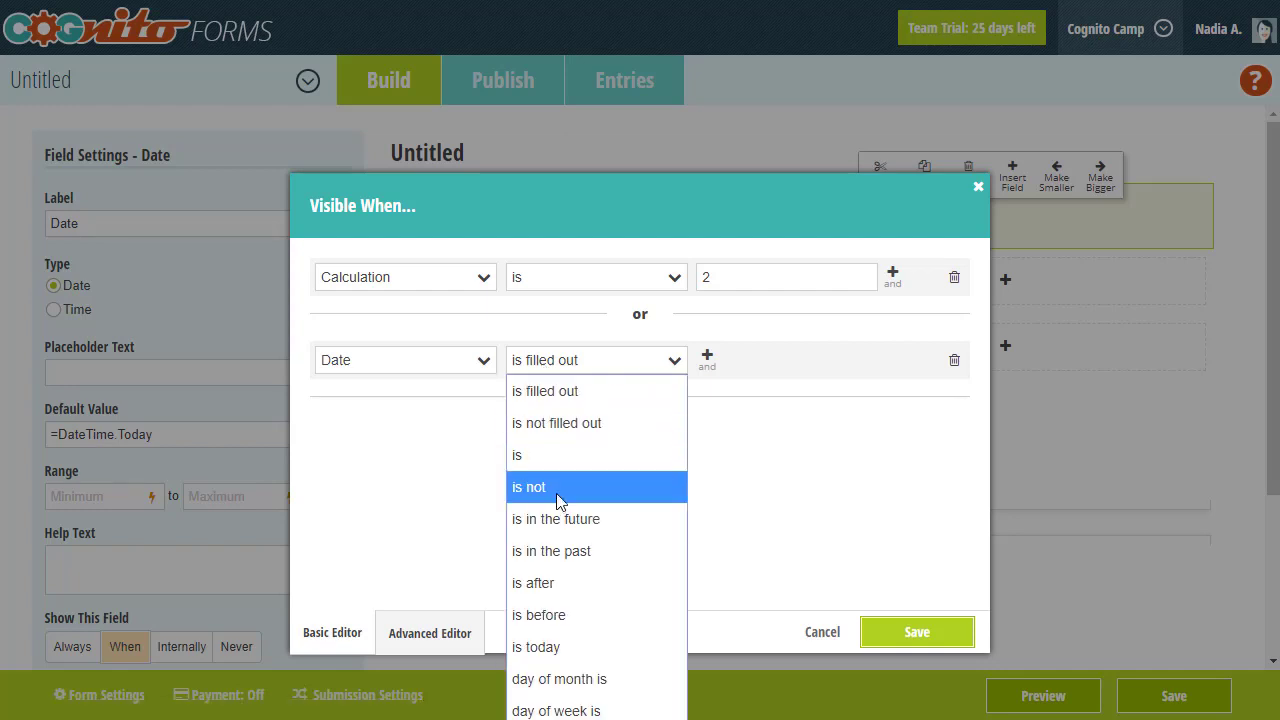
{"action": "left_click", "coordinate": [558, 519]}
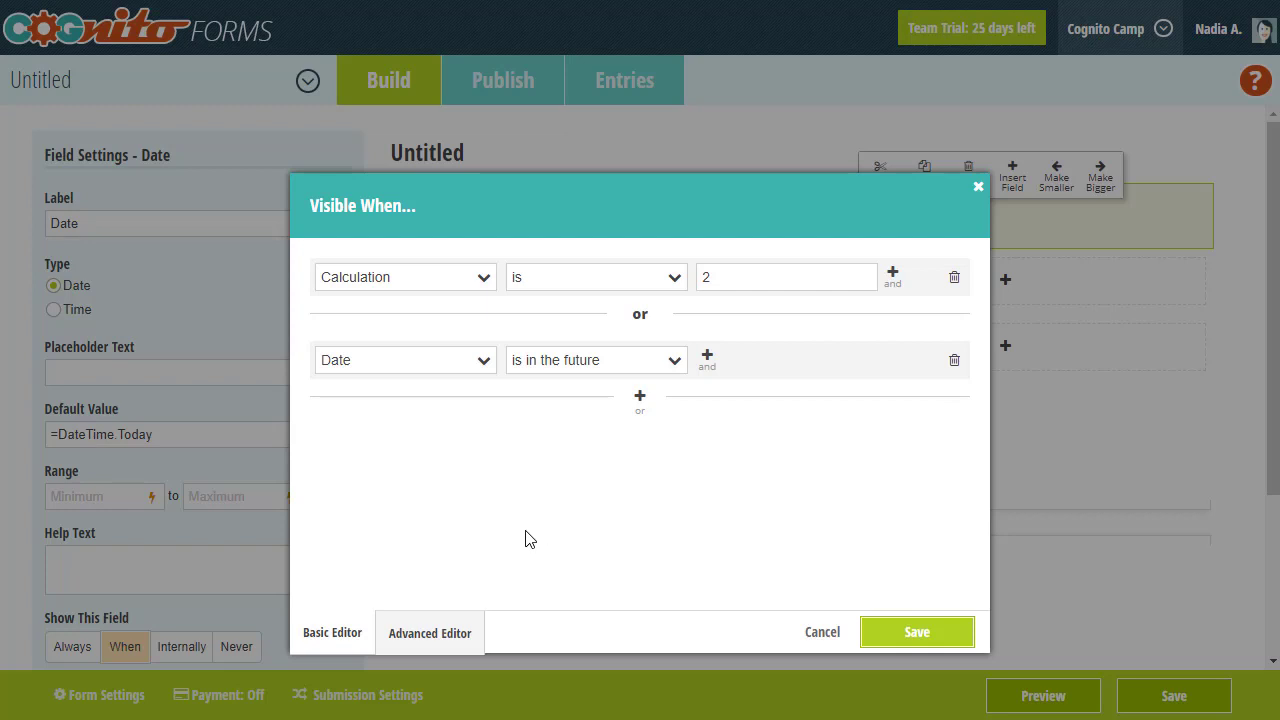
- Switch the Date field's Visible When rule to the Advanced Editor
{"action": "left_click", "coordinate": [437, 622]}
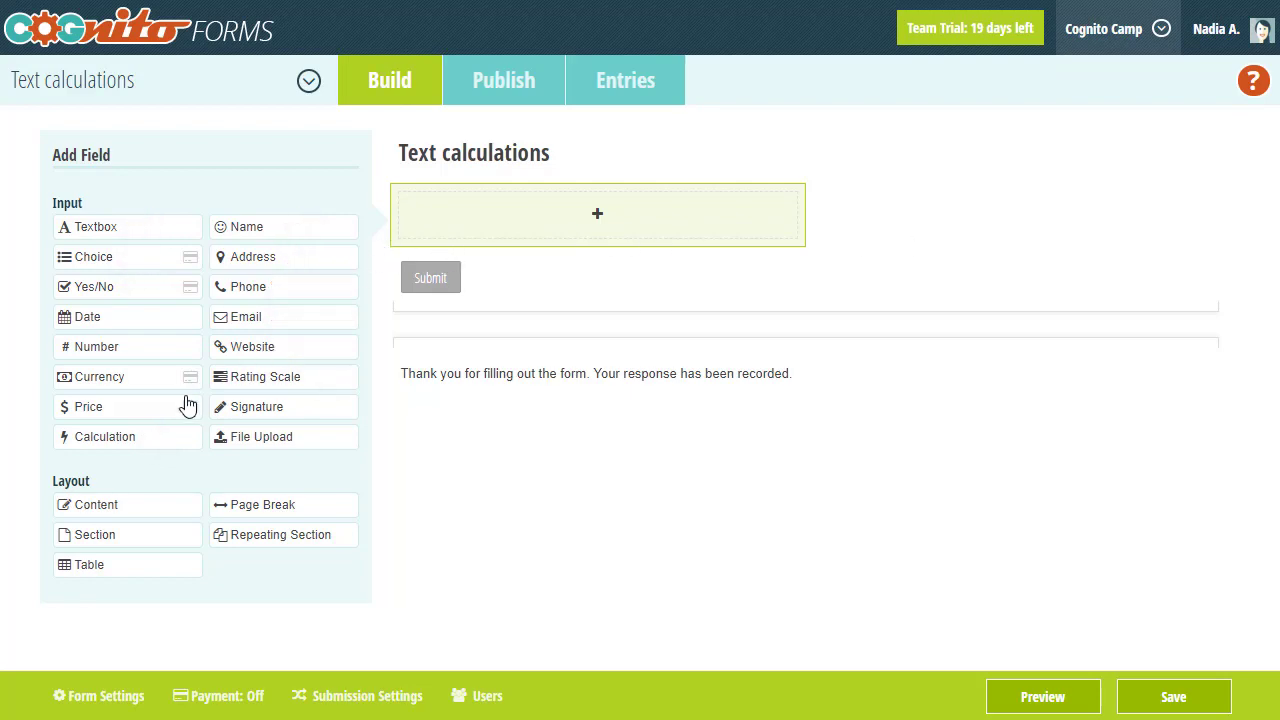
- Add a calculation field labelled Text with formula "hello!" and confirm the preview shows hello!
{"action": "left_click", "coordinate": [181, 440]}
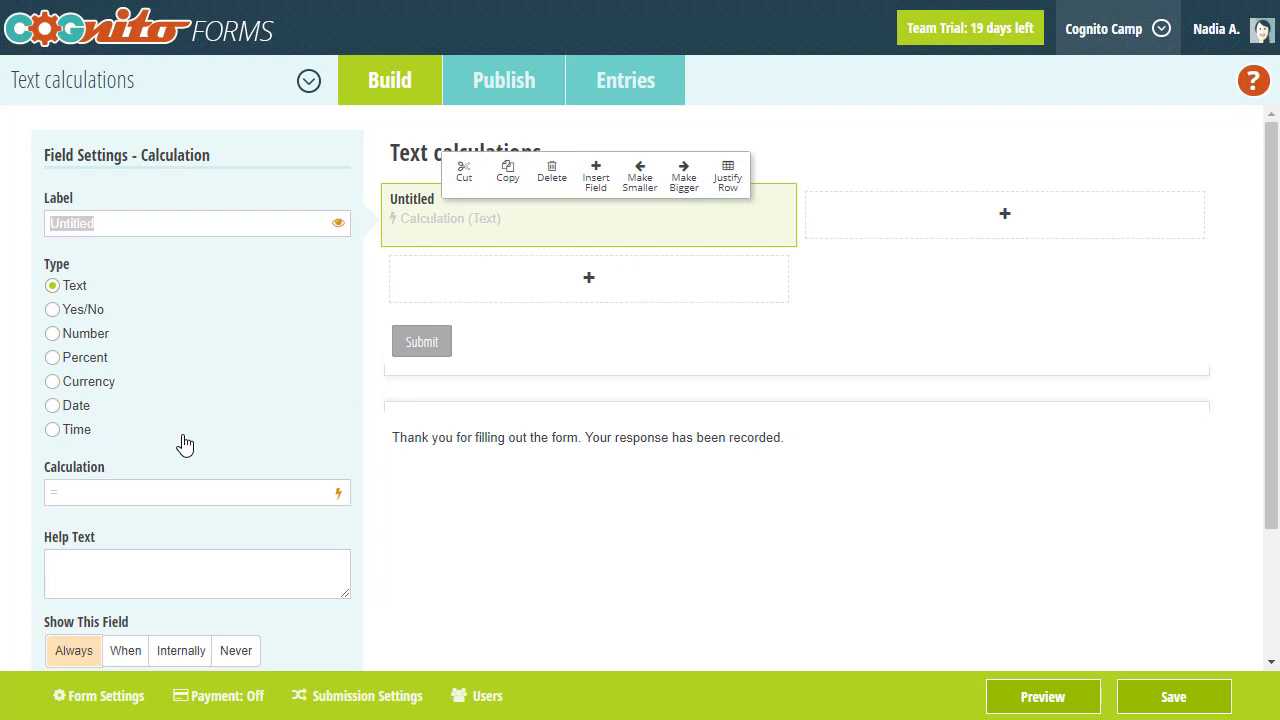
{"action": "type", "text": "Text"}
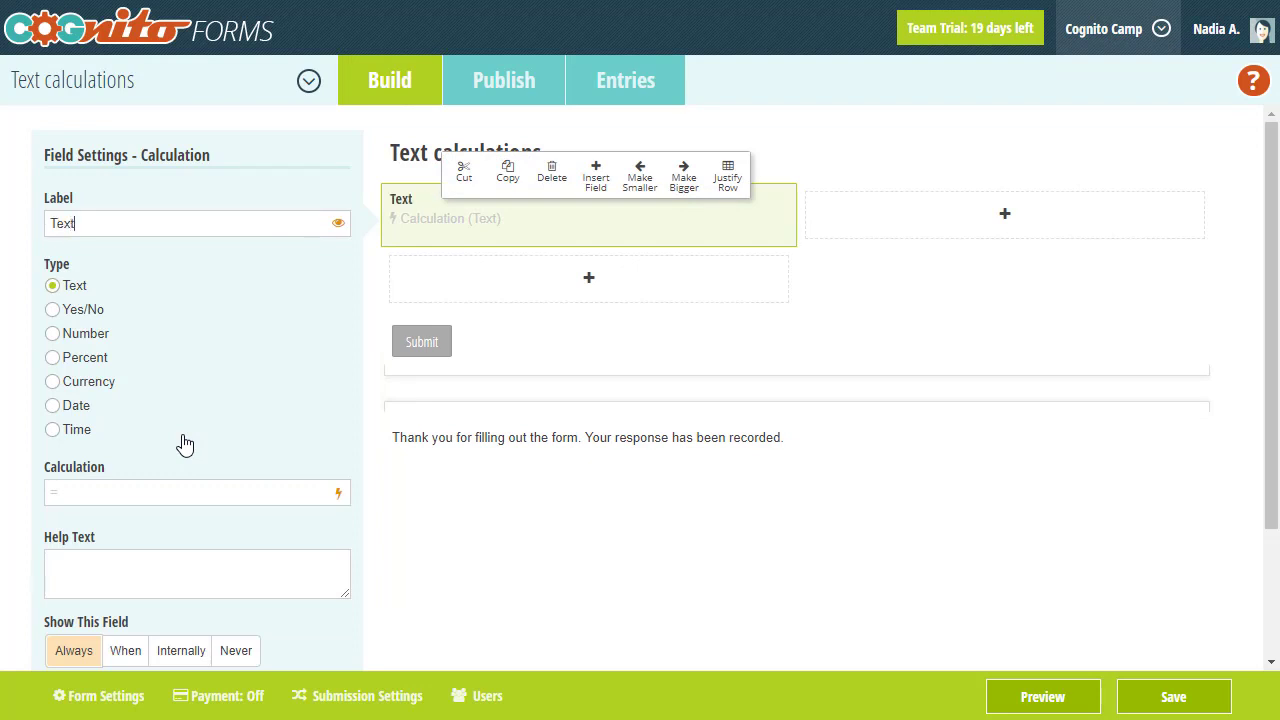
{"action": "left_click", "coordinate": [184, 492]}
{"action": "type", "text": "\"hello!\""}
{"action": "left_click", "coordinate": [1001, 692]}
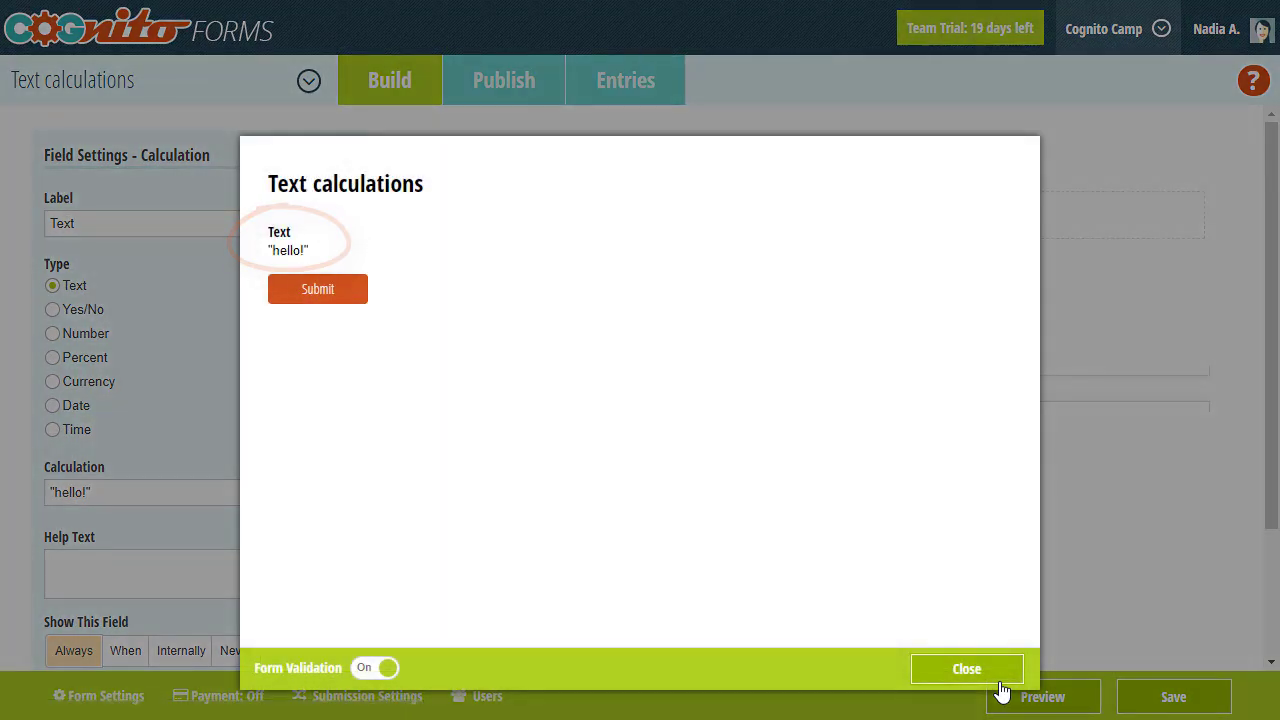
{"action": "left_click", "coordinate": [1000, 682]}
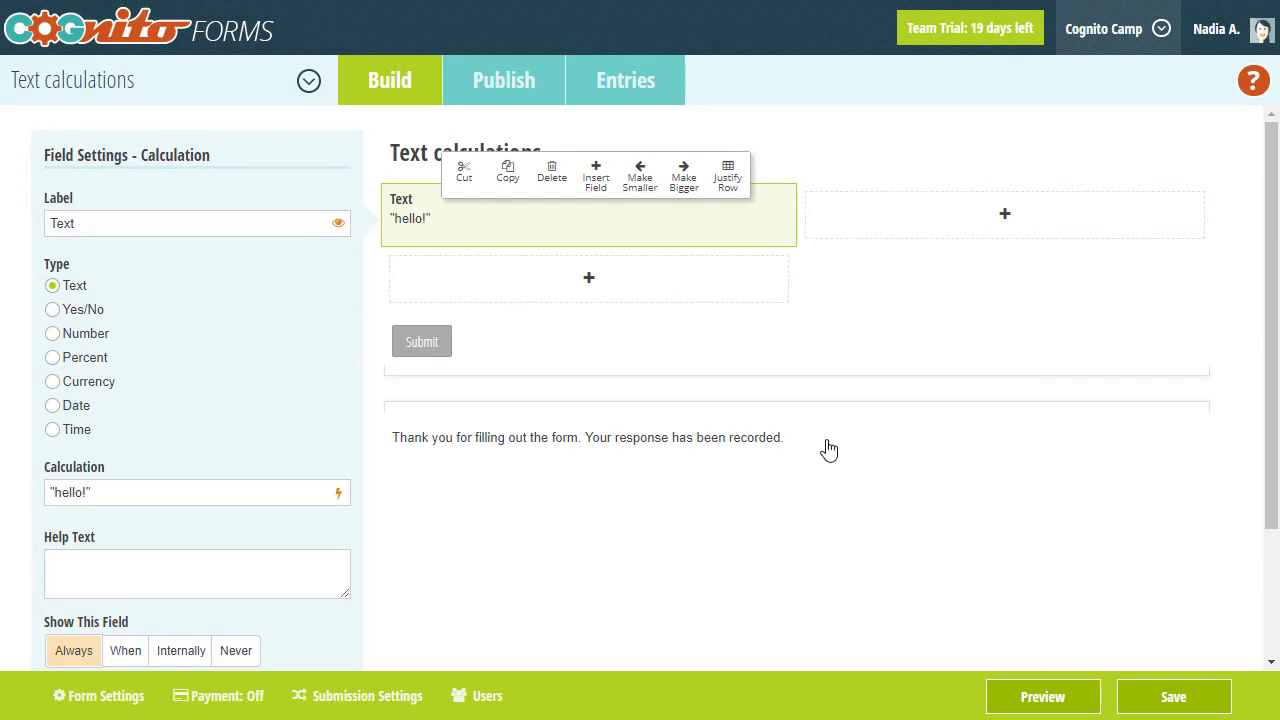
- Add a Name field below the Text field, then select the Text field
{"action": "left_click", "coordinate": [518, 296]}
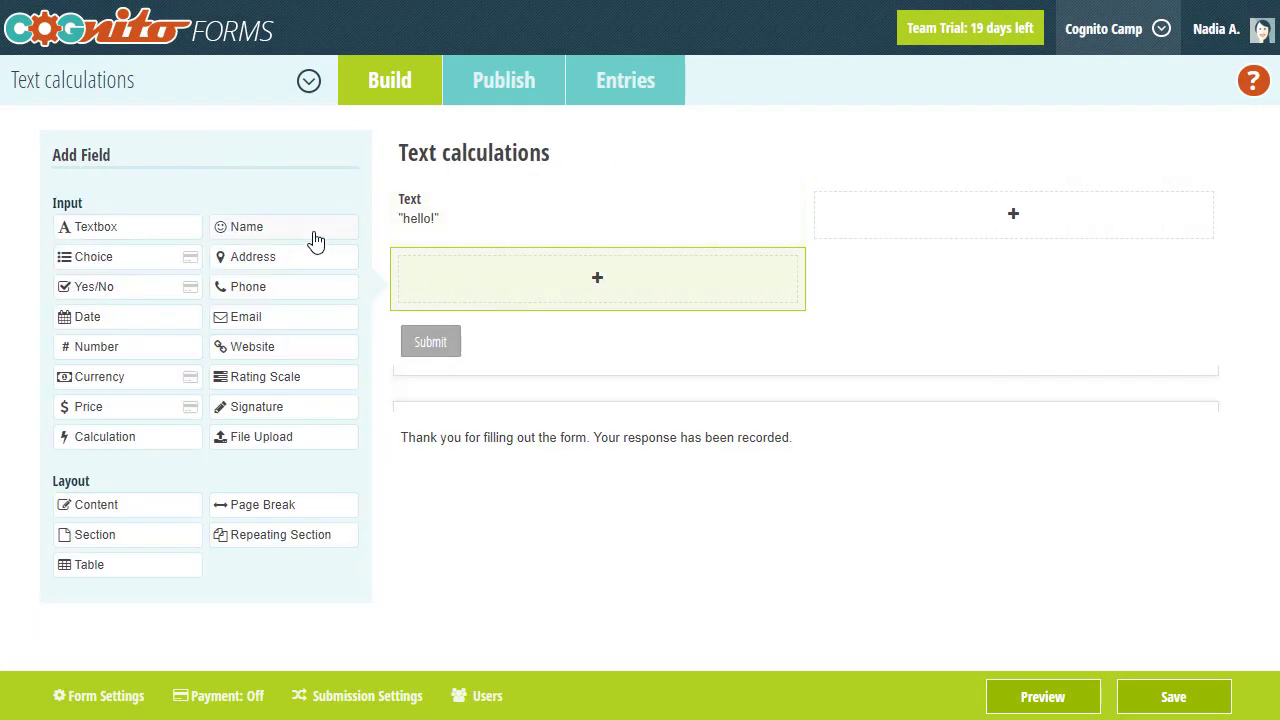
{"action": "left_click", "coordinate": [314, 236]}
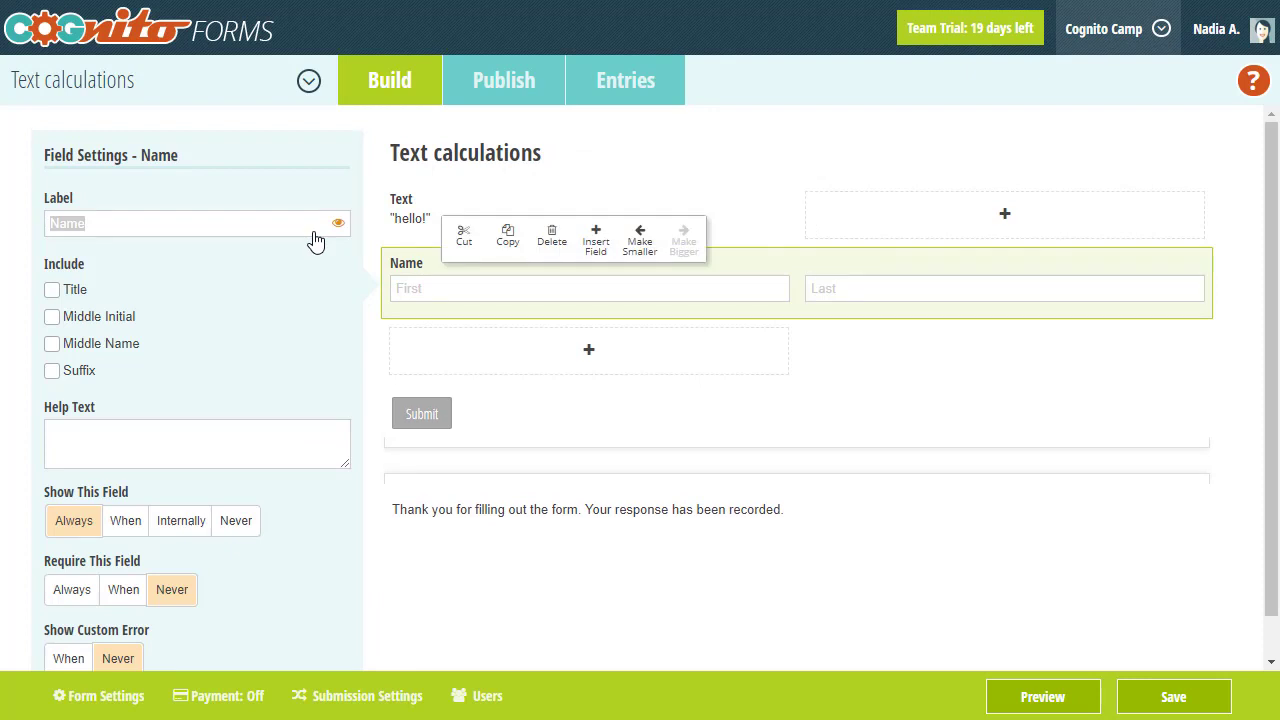
{"action": "left_click", "coordinate": [408, 228]}
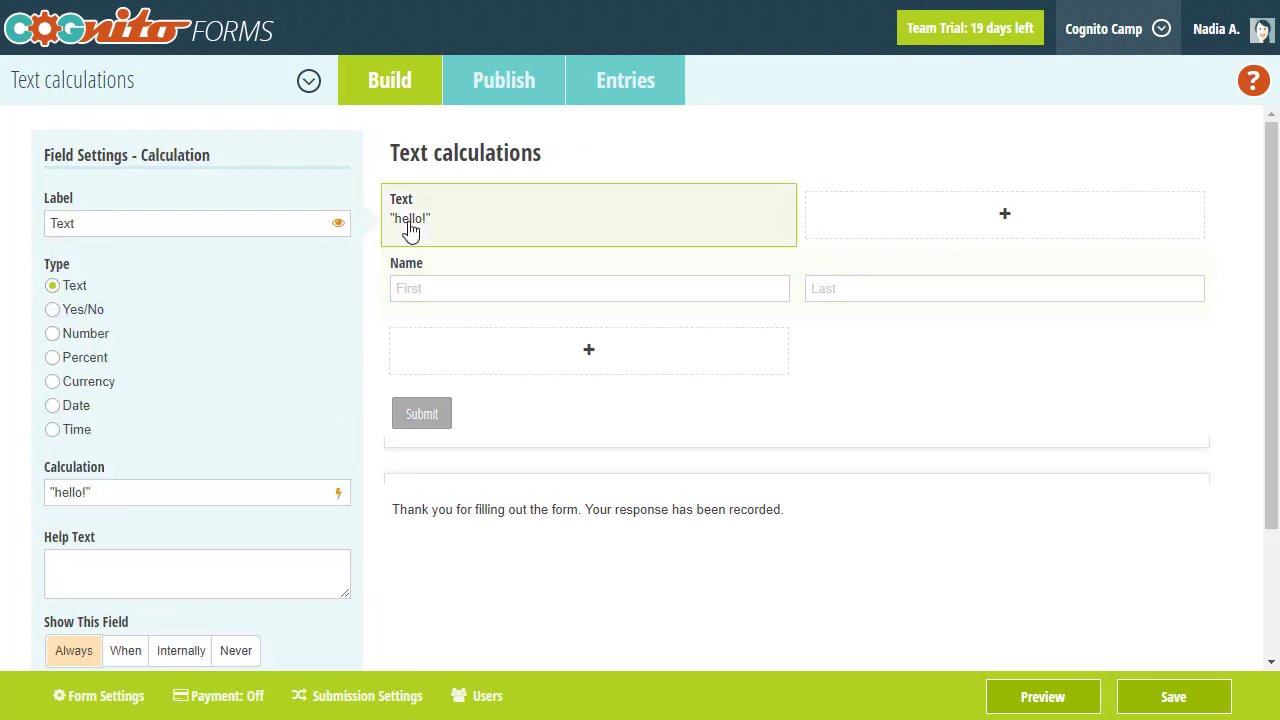
- Replace the Text calculation 'hello!' with =Name.FirstAndLast.ToLower
{"action": "left_click", "coordinate": [192, 486]}
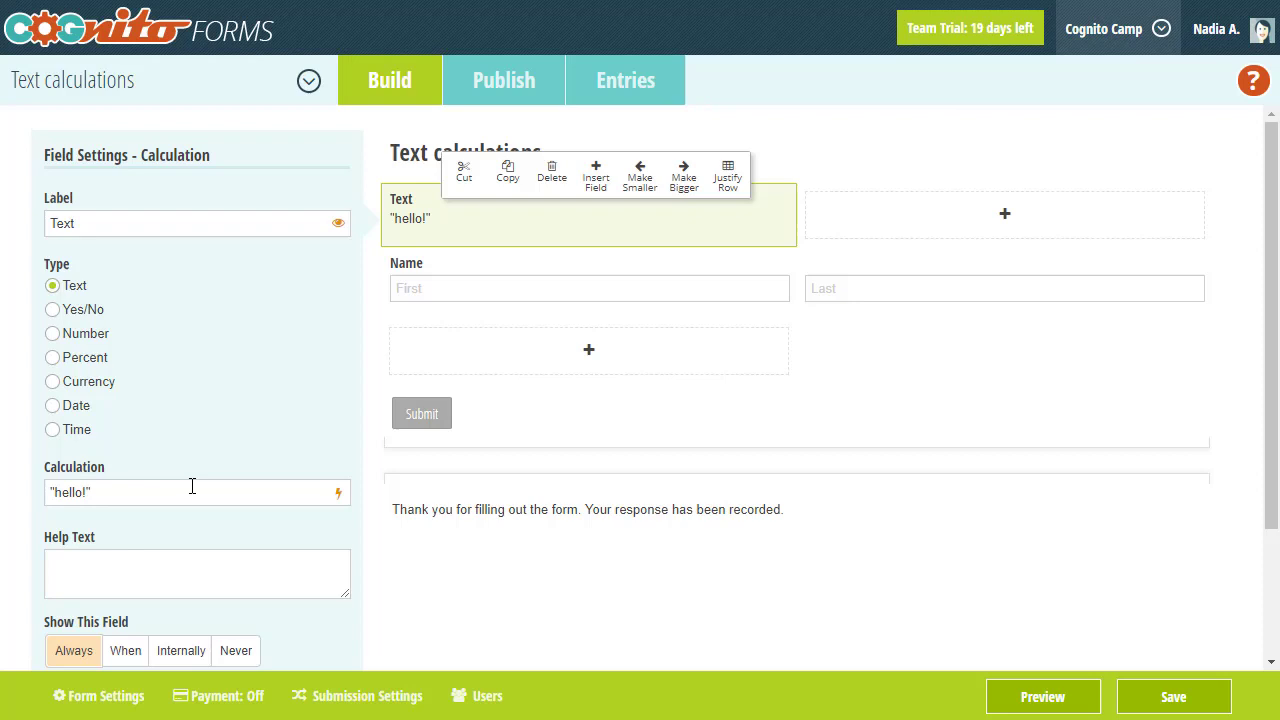
{"action": "key", "text": "BackSpace"}
{"action": "key", "text": "BackSpace"}
{"action": "key", "text": "BackSpace"}
{"action": "key", "text": "BackSpace"}
{"action": "key", "text": "BackSpace"}
{"action": "key", "text": "BackSpace"}
{"action": "key", "text": "BackSpace"}
{"action": "type", "text": "=N"}
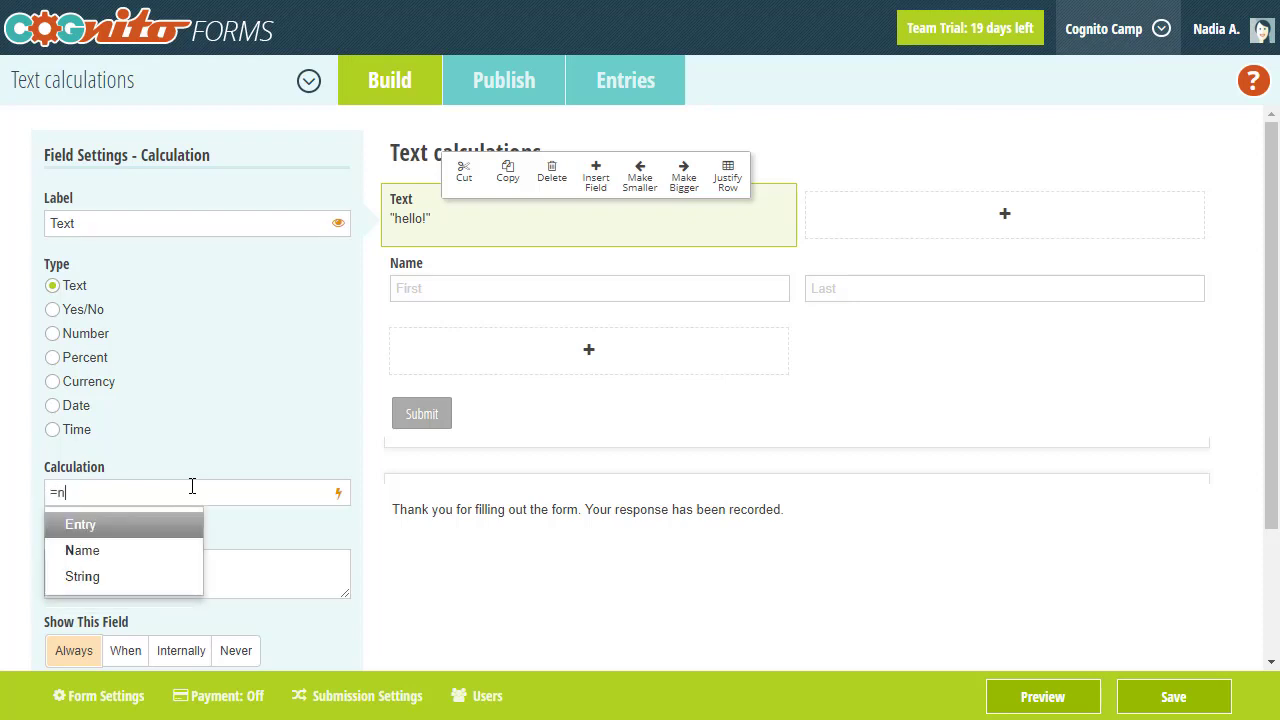
{"action": "key", "text": "Down"}
{"action": "key", "text": "Return"}
{"action": "type", "text": "."}
{"action": "key", "text": "Down"}
{"action": "key", "text": "Return"}
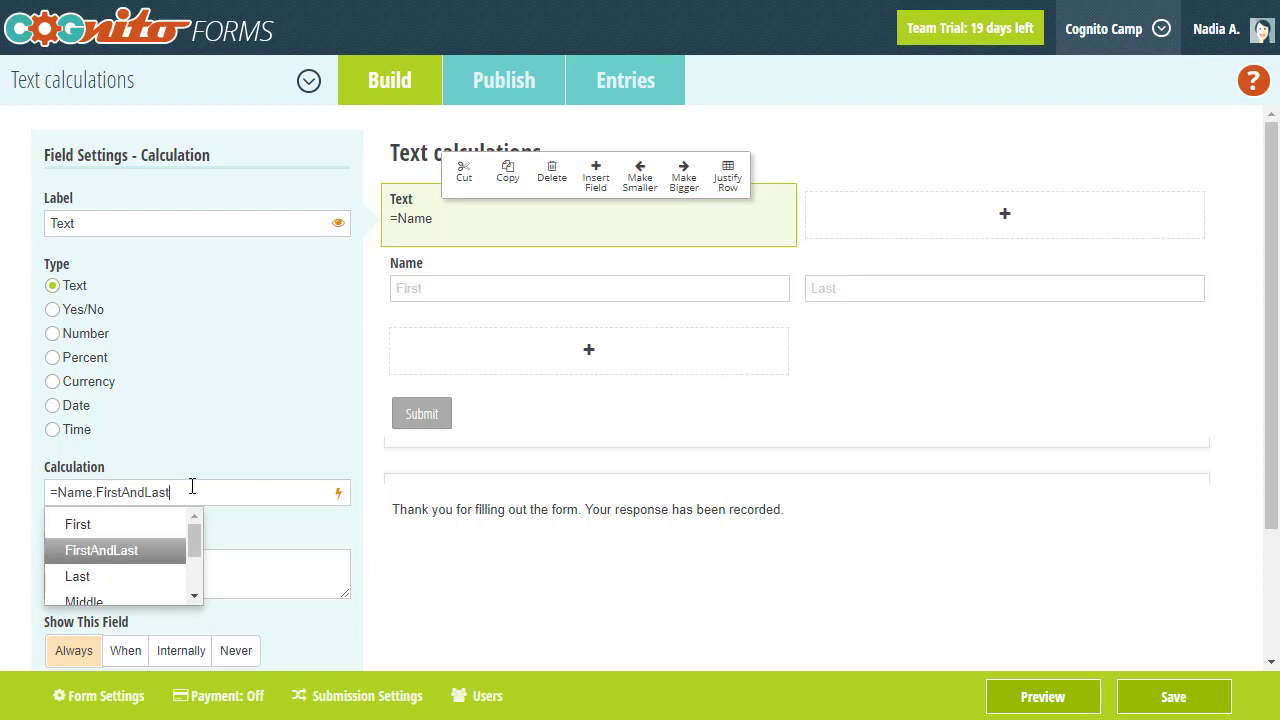
{"action": "type", "text": ".to"}
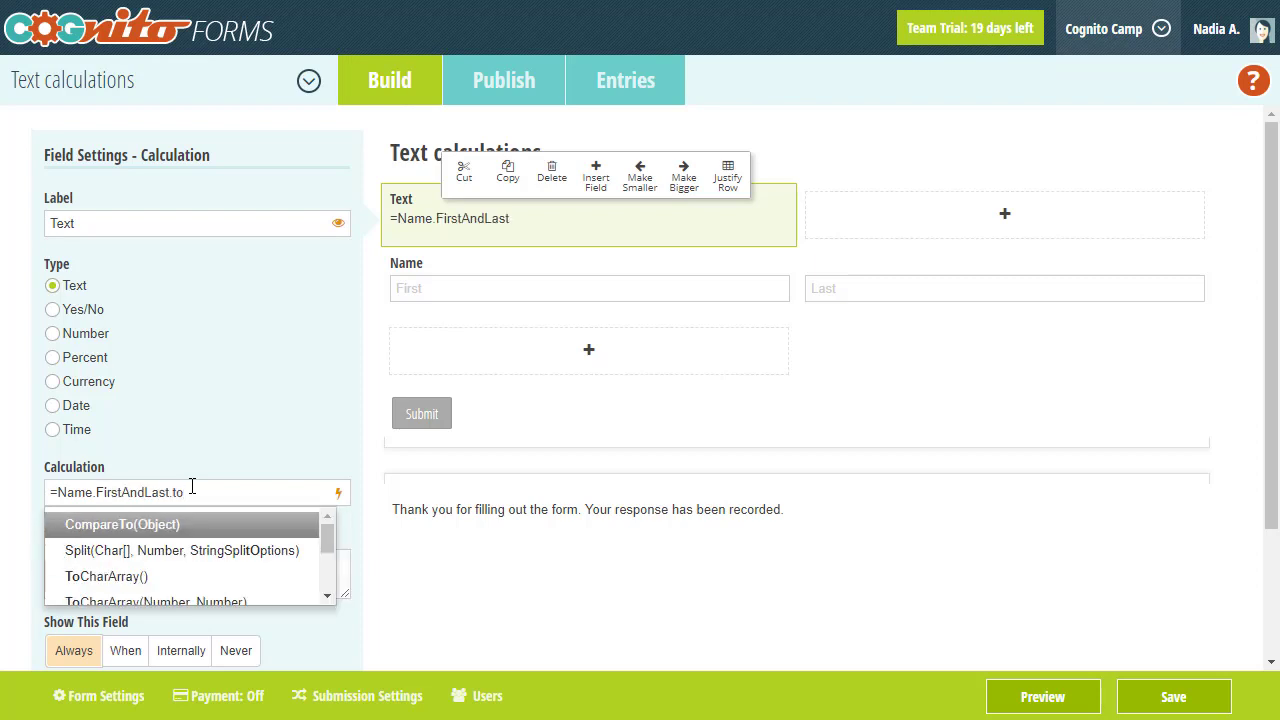
{"action": "type", "text": "lew"}
{"action": "key", "text": "Return"}
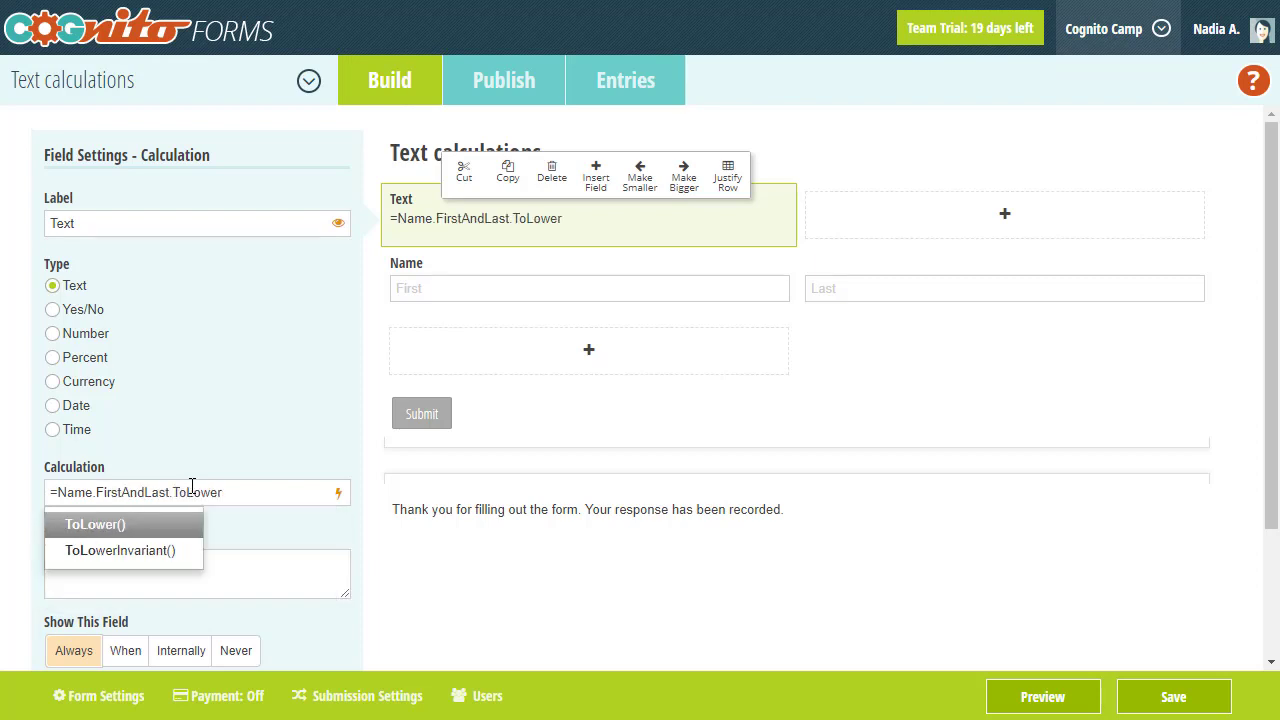
- Preview the form and enter an uppercase first and last name to confirm Text shows it lowercase
{"action": "left_click", "coordinate": [1008, 695]}
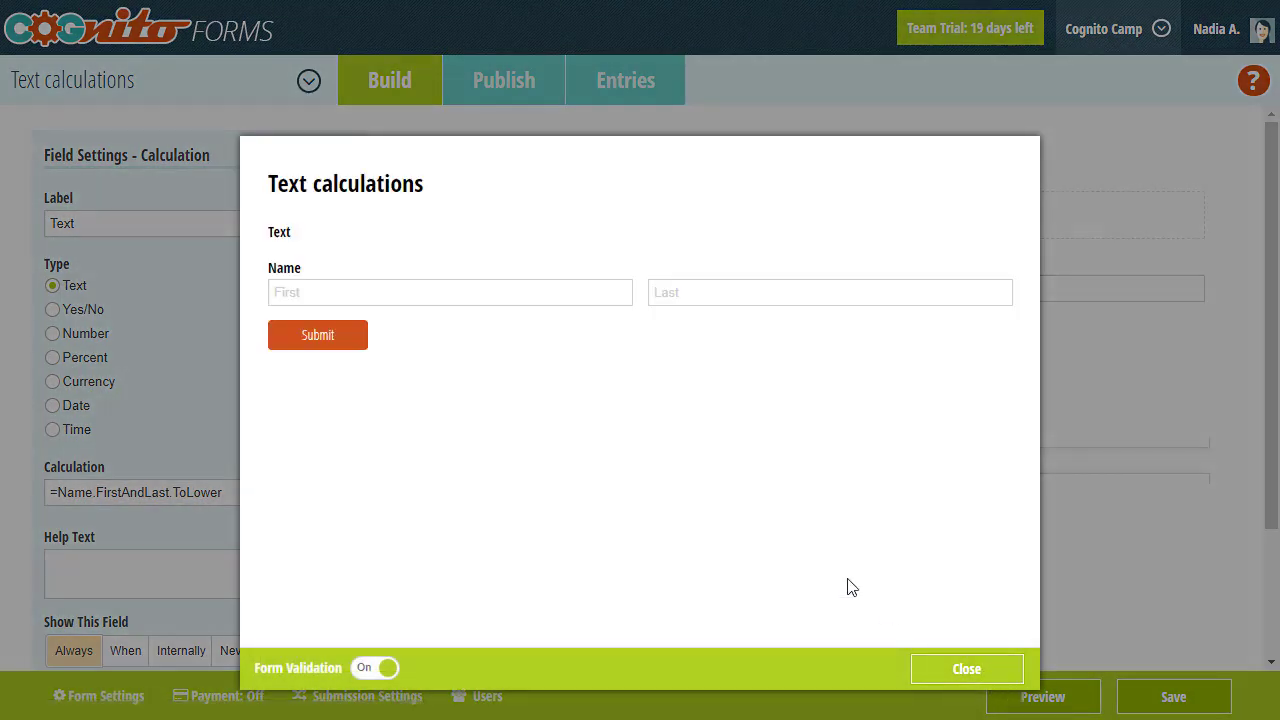
{"action": "left_click", "coordinate": [518, 299]}
{"action": "left_click", "coordinate": [663, 295]}
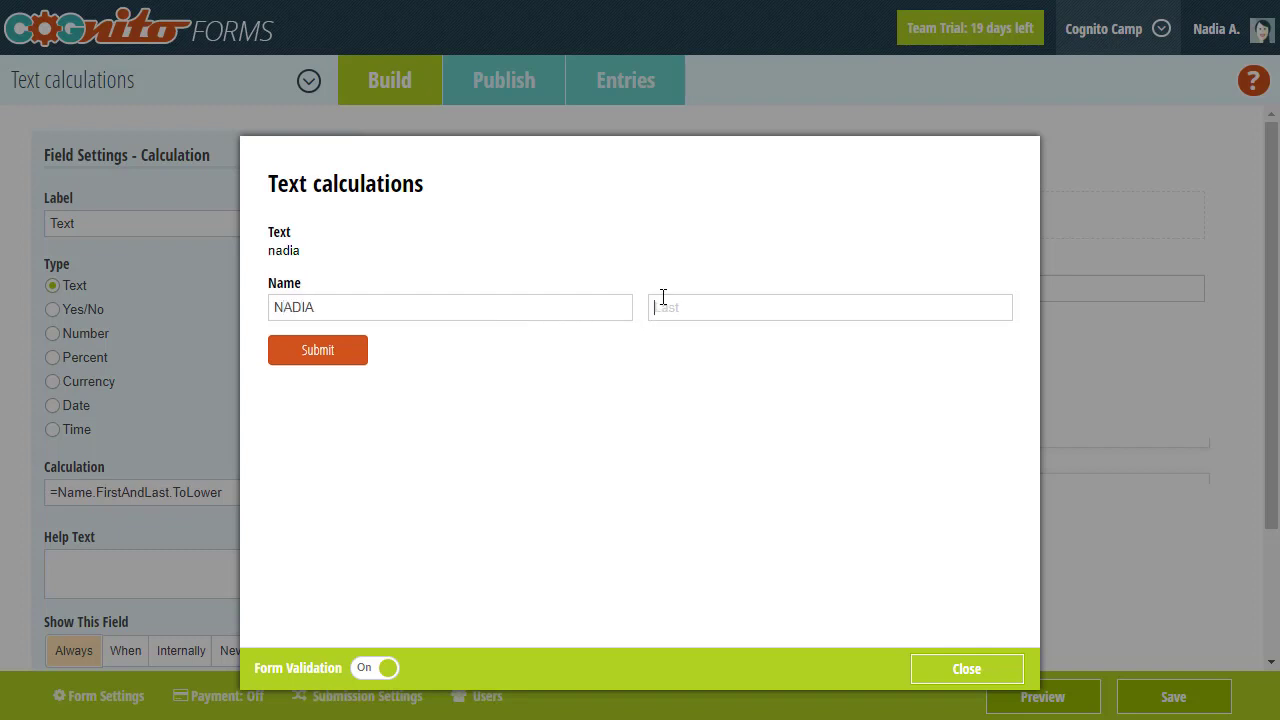
{"action": "left_click", "coordinate": [676, 276]}
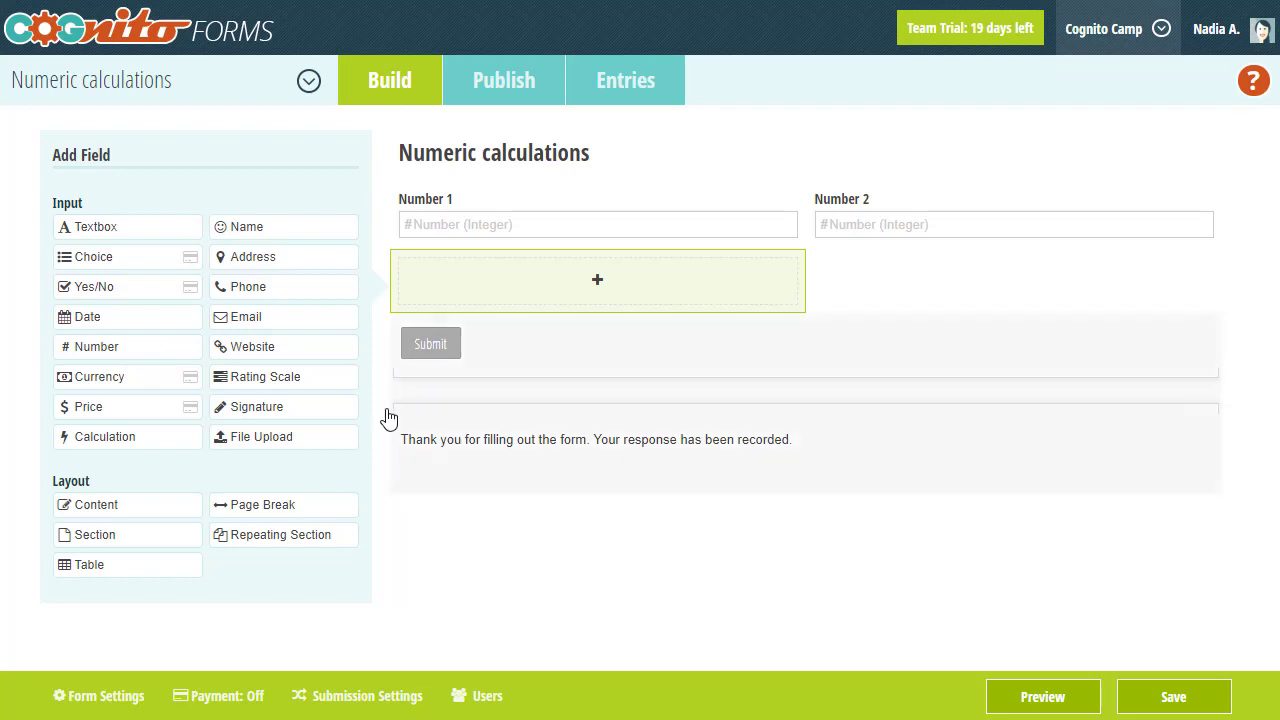
- Add a Number-type field labelled Calculation with the formula =Number1 * Number2
{"action": "left_click", "coordinate": [158, 442]}
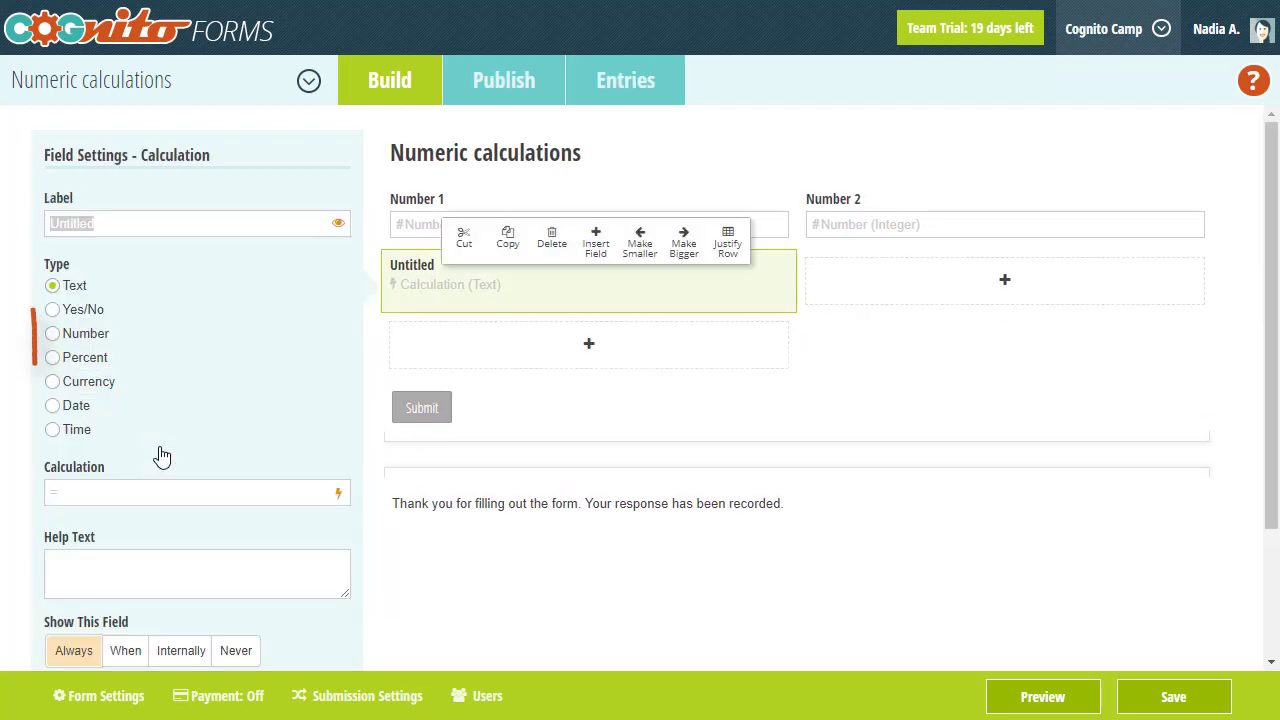
{"action": "type", "text": "Calculation"}
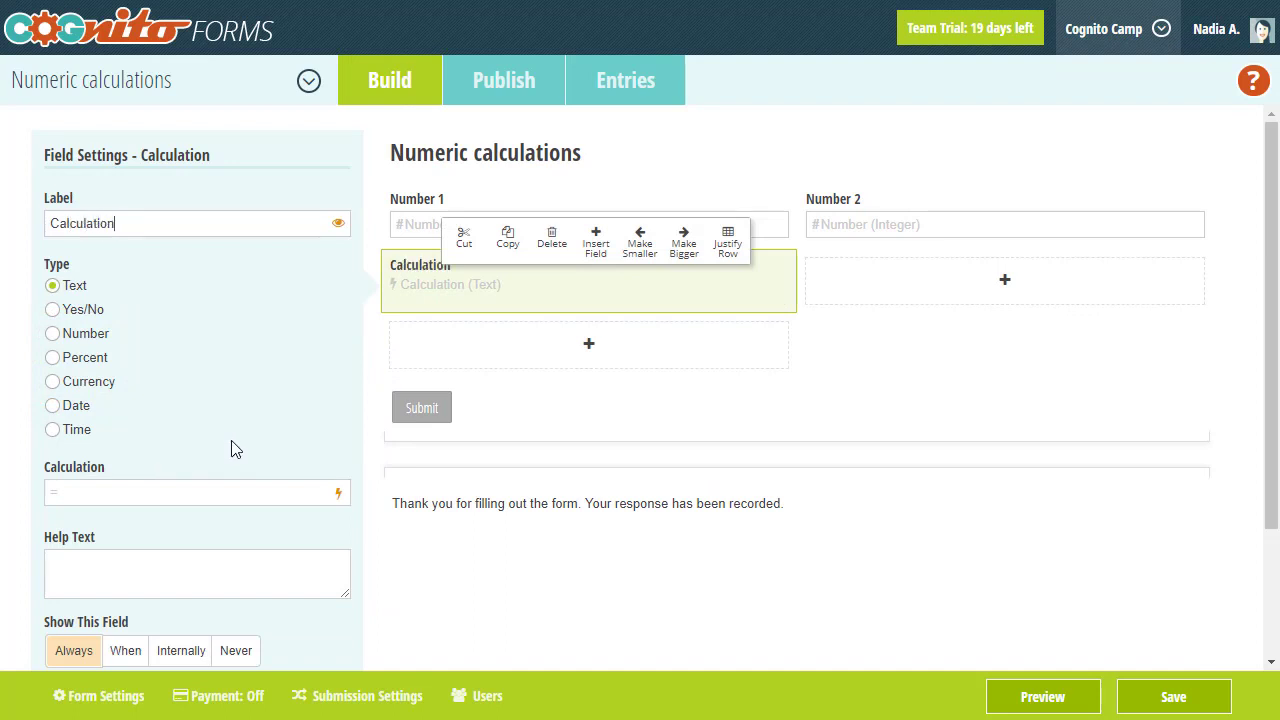
{"action": "left_click", "coordinate": [64, 338]}
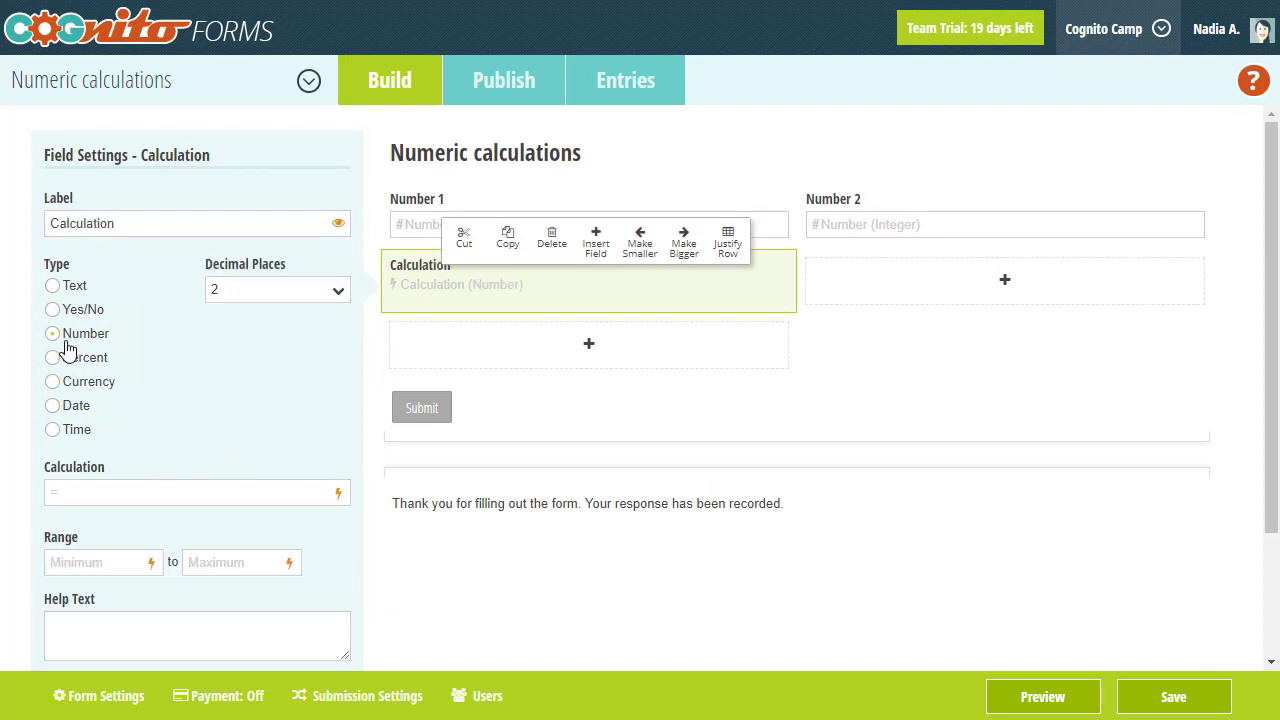
{"action": "left_click", "coordinate": [96, 490]}
{"action": "type", "text": "=Nu"}
{"action": "key", "text": "Return"}
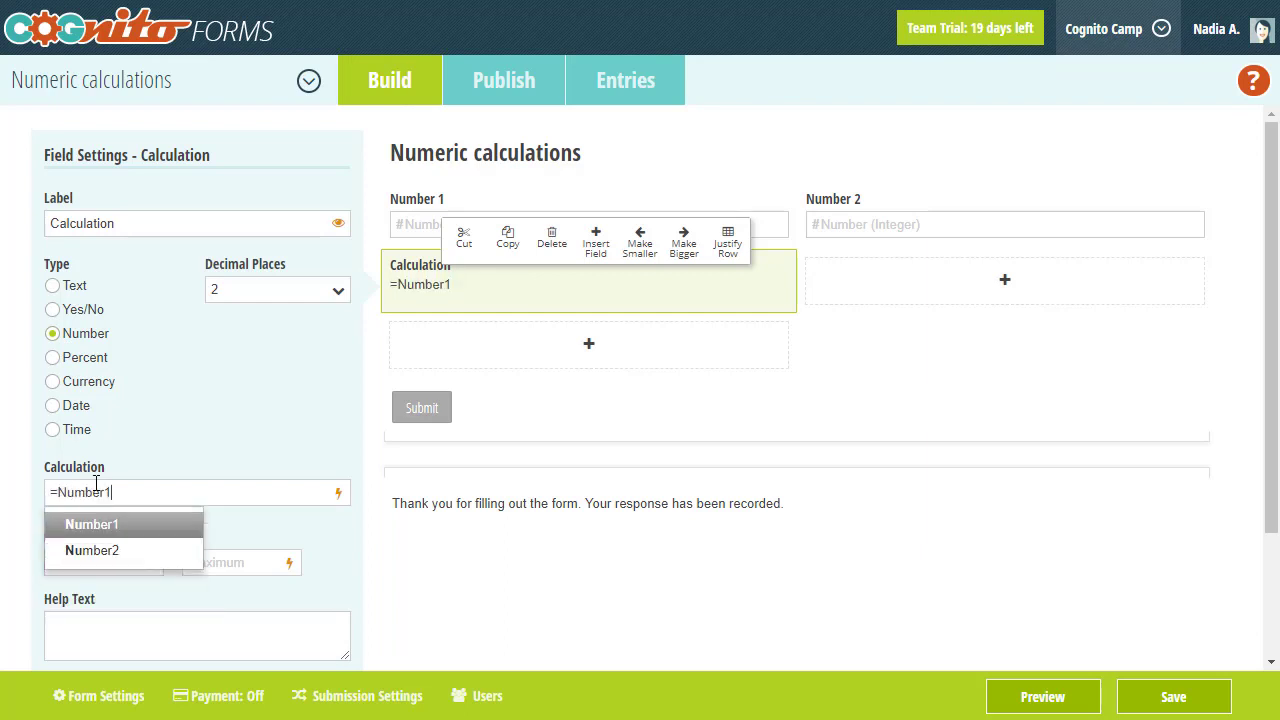
{"action": "type", "text": "* Num"}
{"action": "key", "text": "Down"}
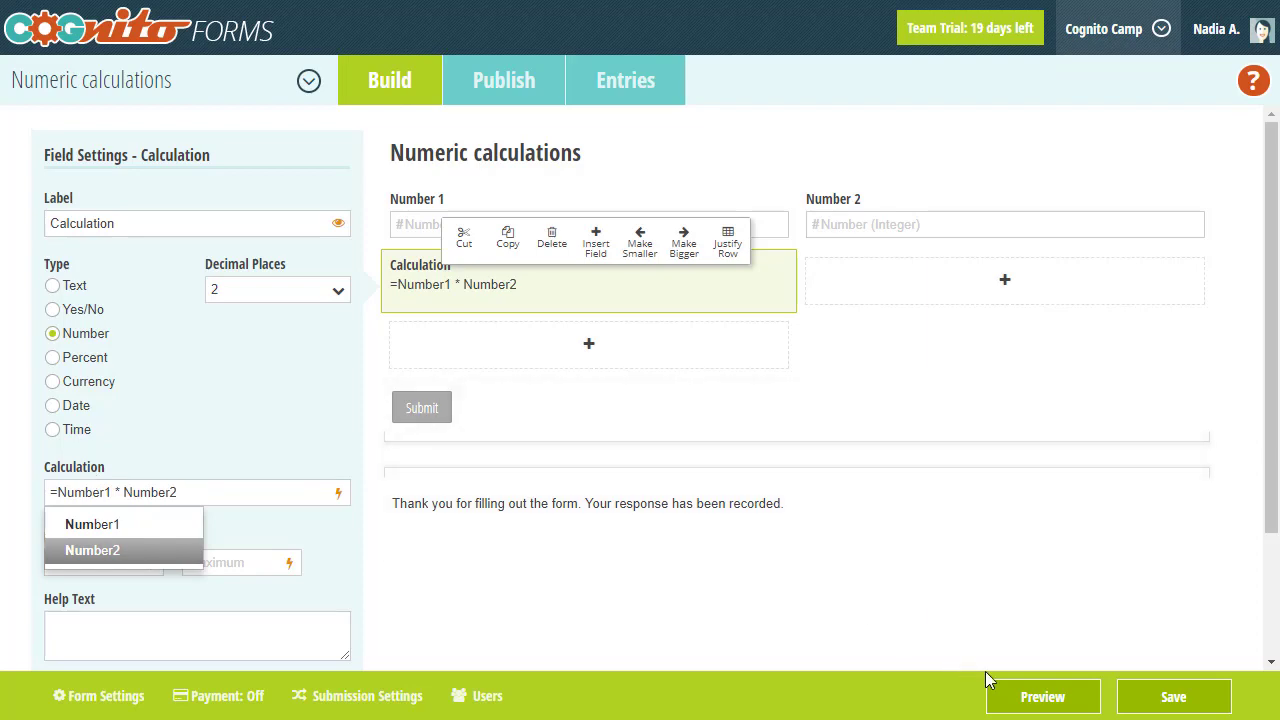
- Preview the form with 10 in Number 1 and 10 in Number 2, checking Calculation reads 100.00
{"action": "left_click", "coordinate": [1011, 694]}
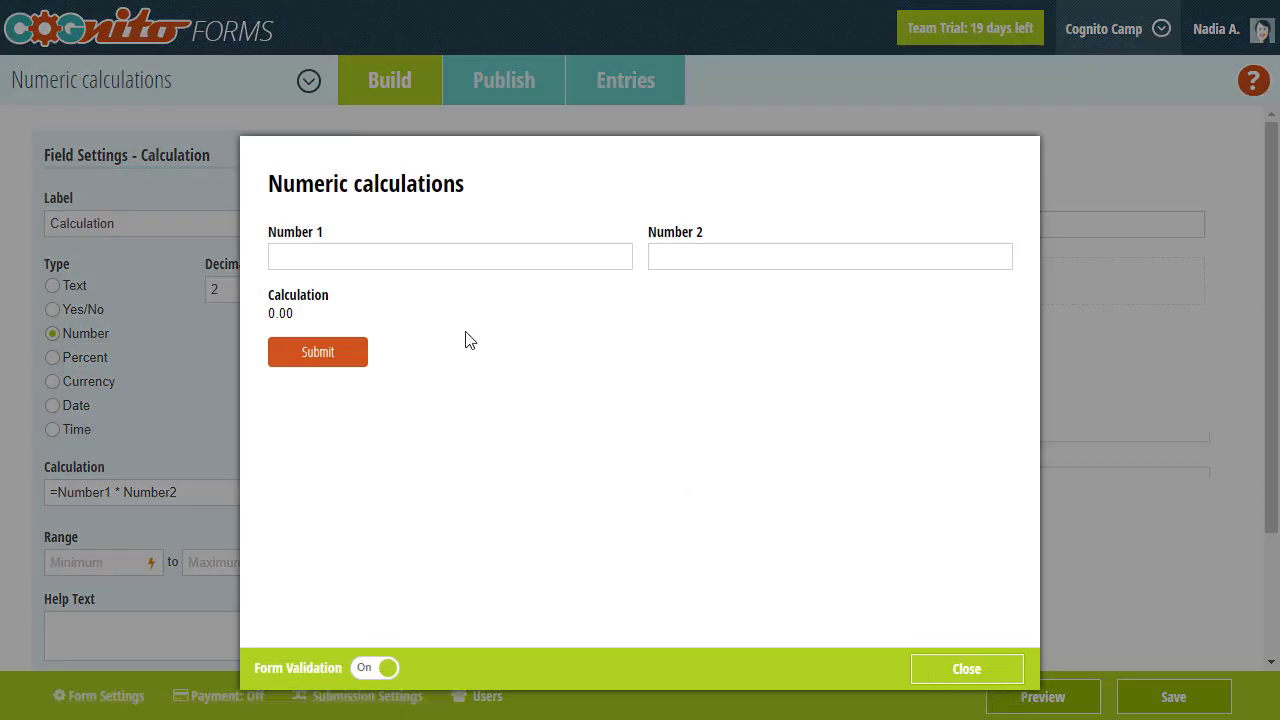
{"action": "type", "text": "10"}
{"action": "left_click", "coordinate": [667, 261]}
{"action": "type", "text": "10"}
{"action": "left_click", "coordinate": [638, 352]}
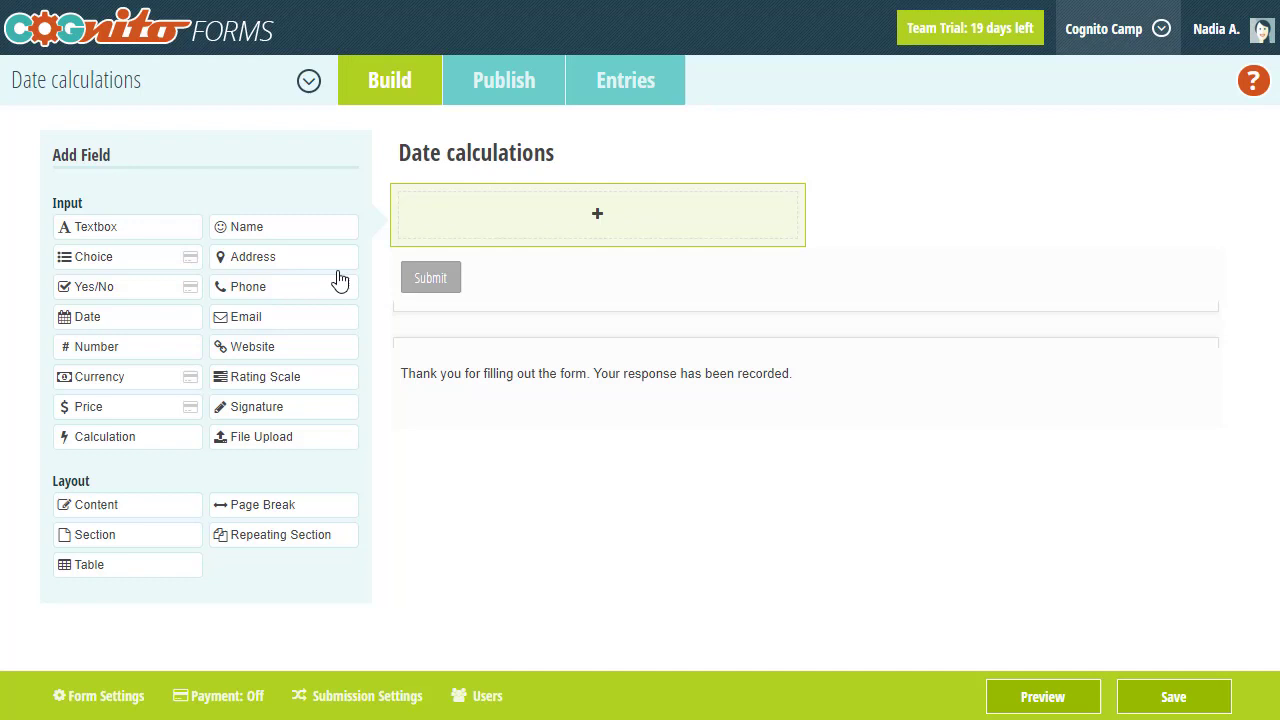
- Add a Date-type field and give it the label 'Date'
{"action": "left_click", "coordinate": [168, 329]}
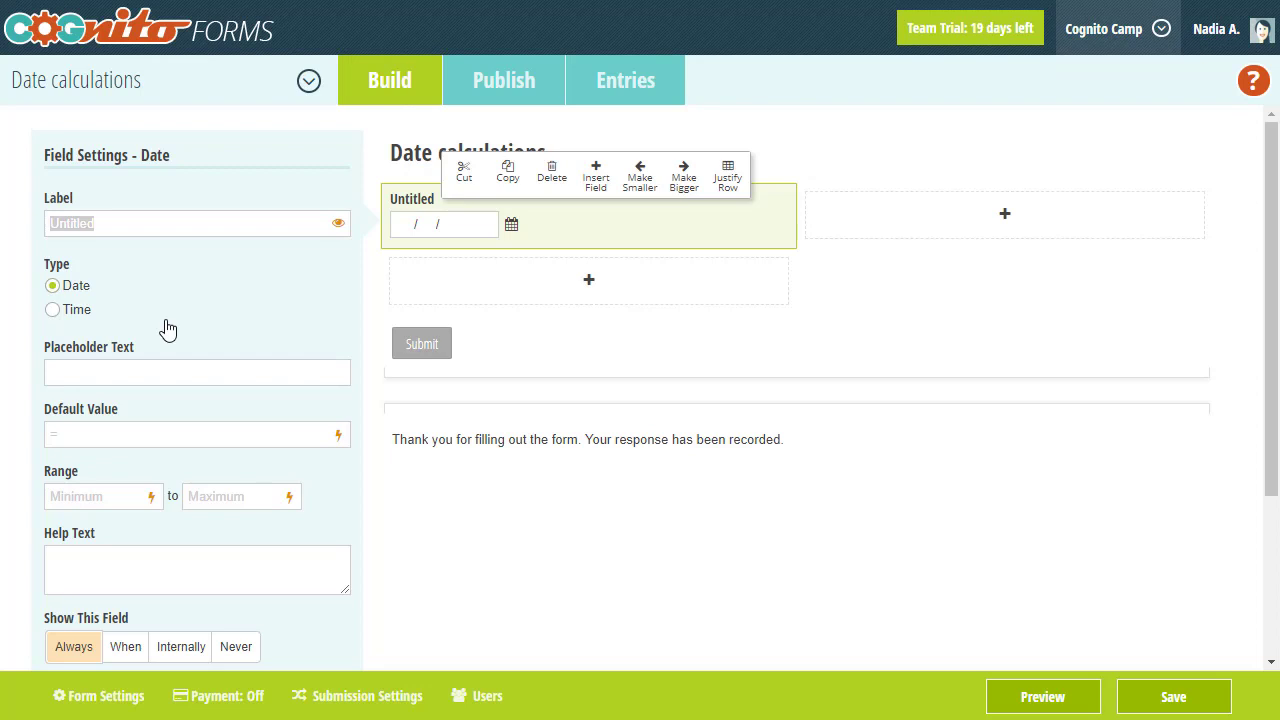
{"action": "type", "text": "Date"}
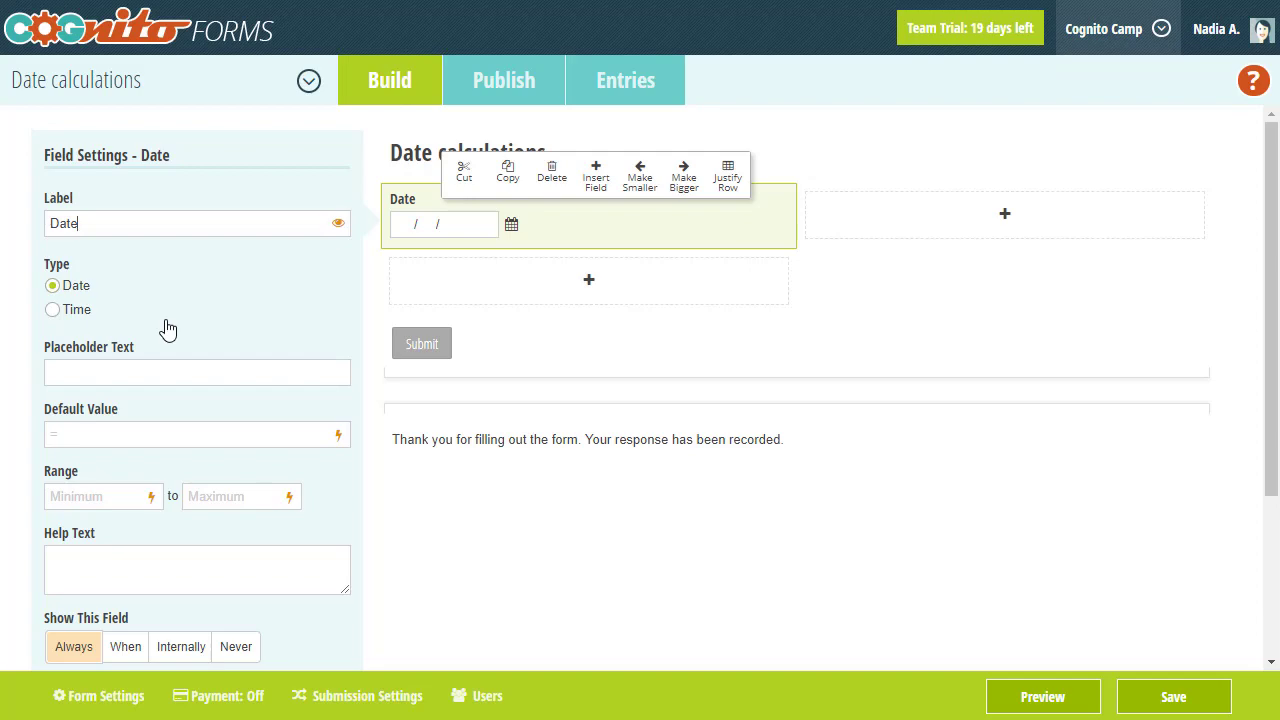
- Set the Date field's maximum value to the formula =Date.AddDays(10) and save it
{"action": "left_click", "coordinate": [290, 498]}
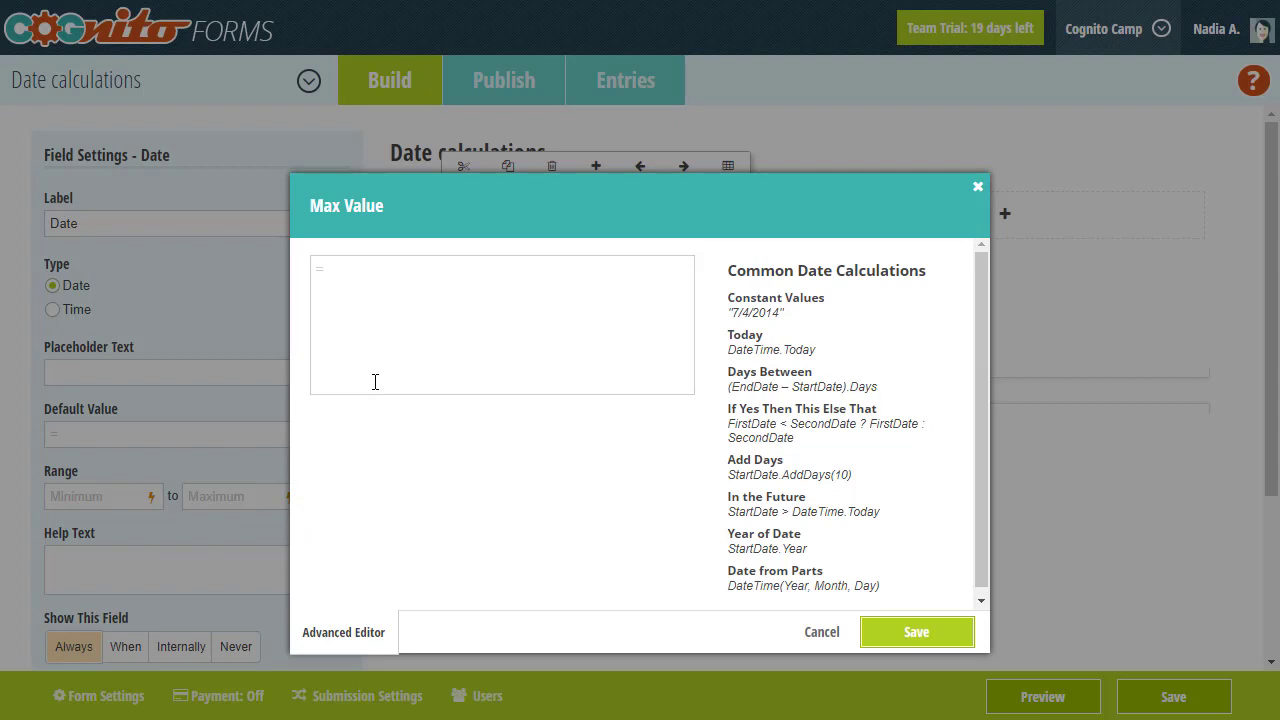
{"action": "left_click", "coordinate": [376, 378]}
{"action": "type", "text": "=Date"}
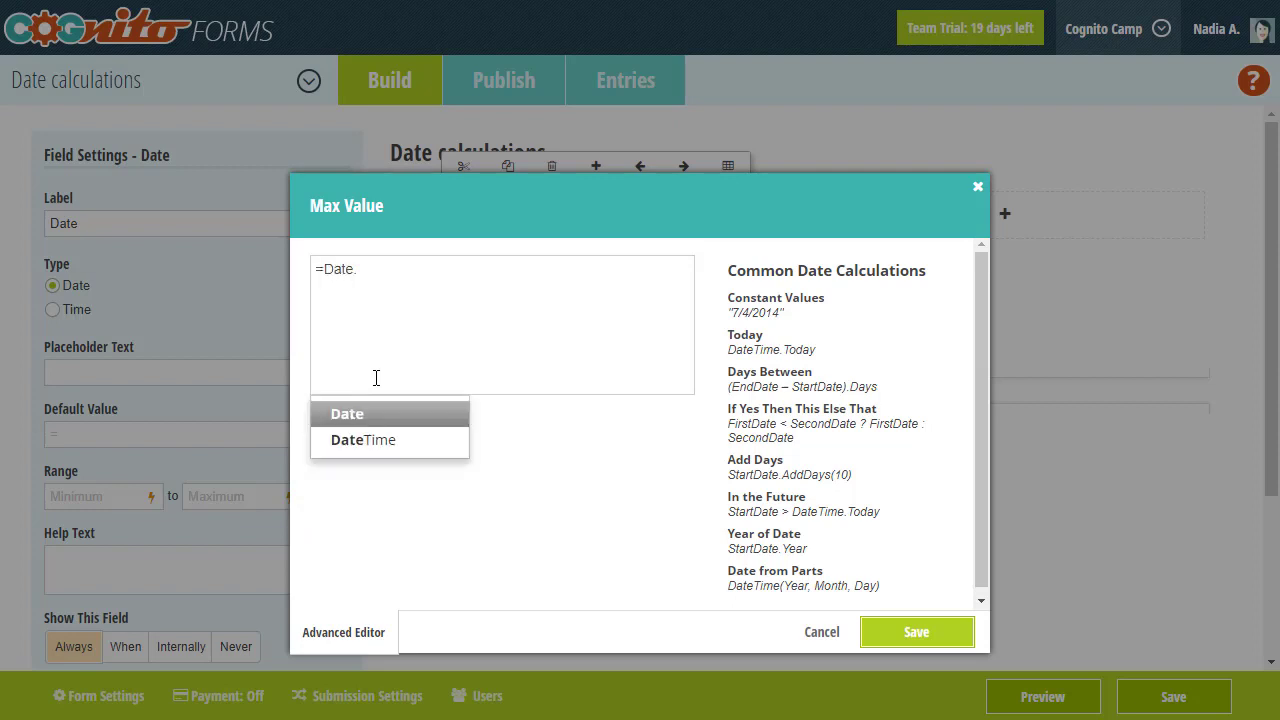
{"action": "type", "text": "."}
{"action": "key", "text": "Return"}
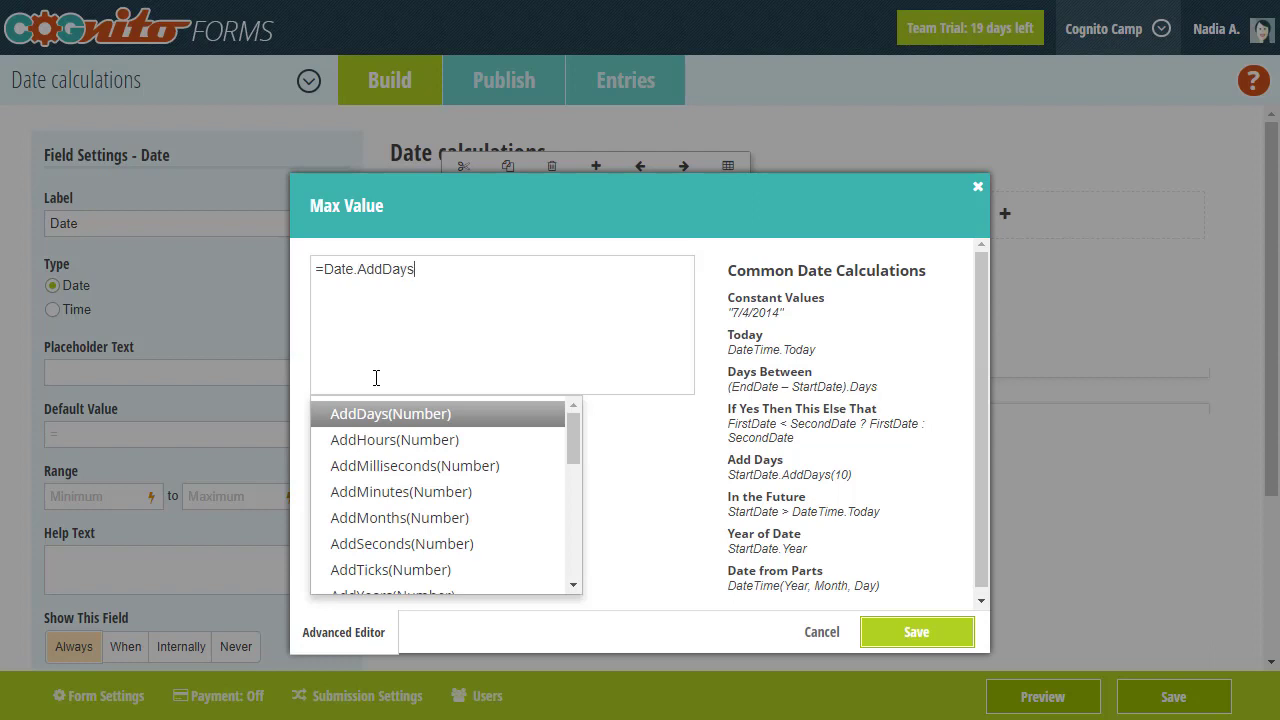
{"action": "type", "text": "("}
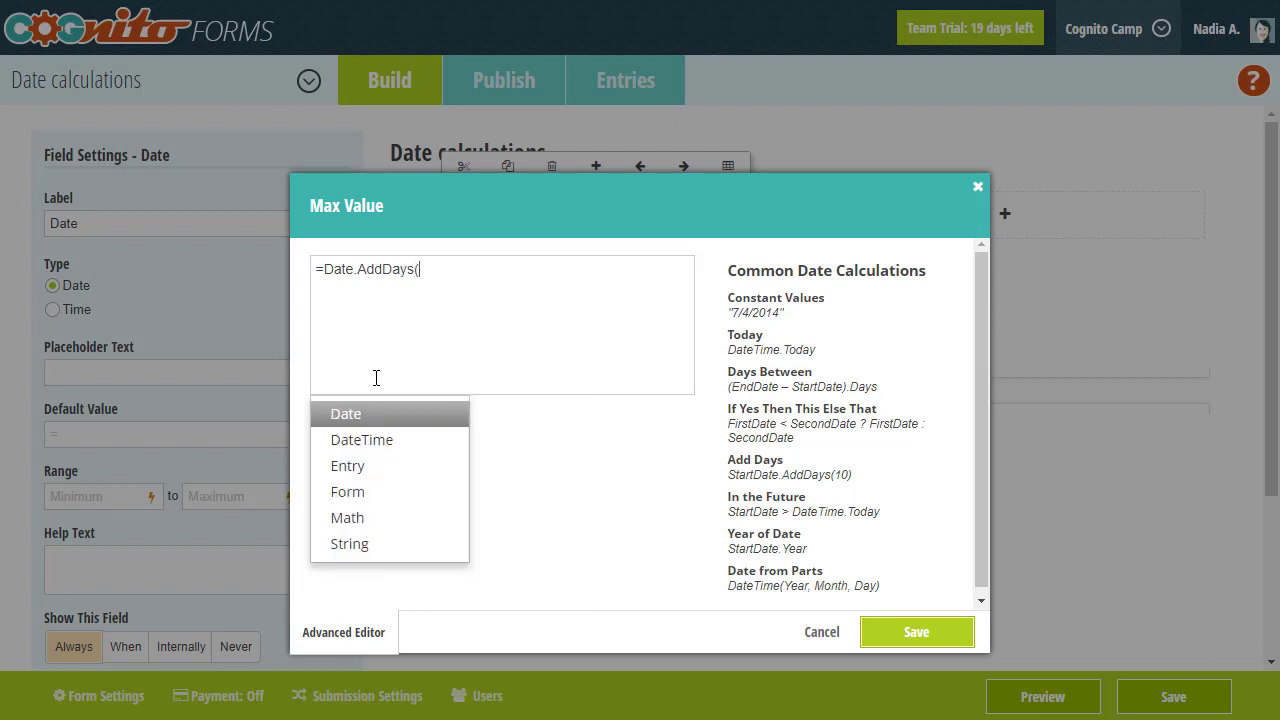
{"action": "type", "text": "10)"}
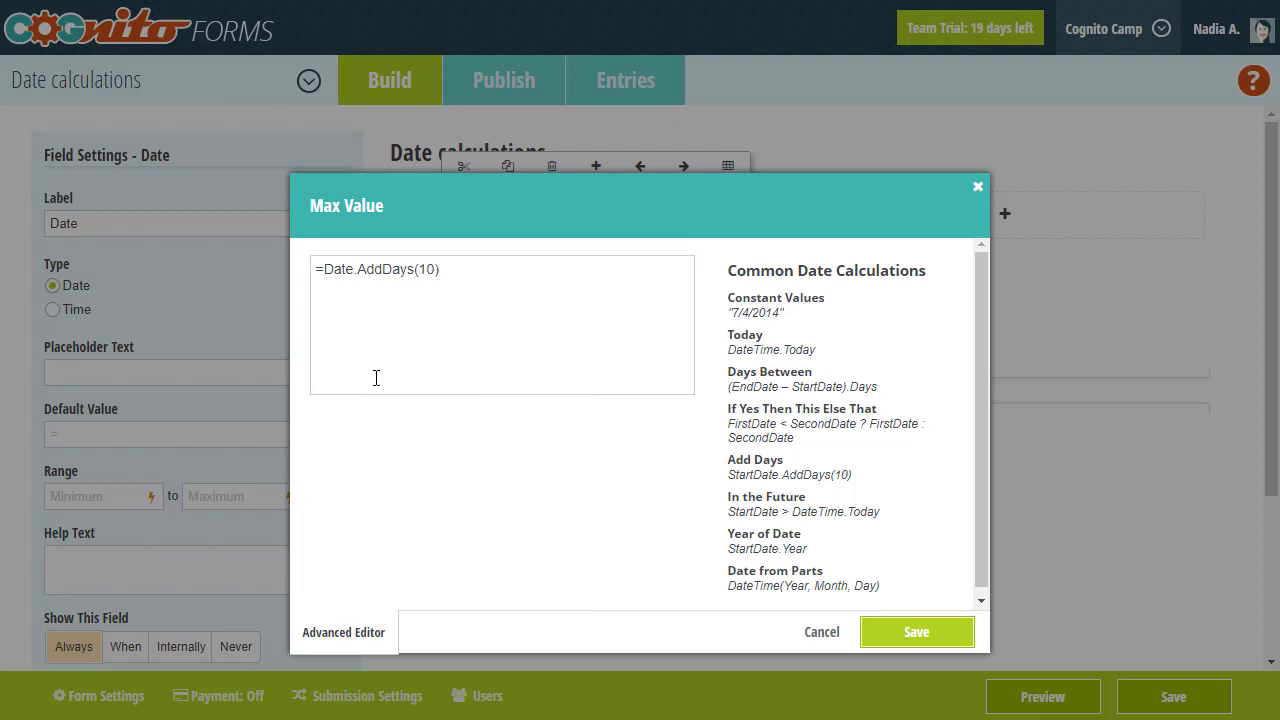
{"action": "left_click", "coordinate": [877, 633]}
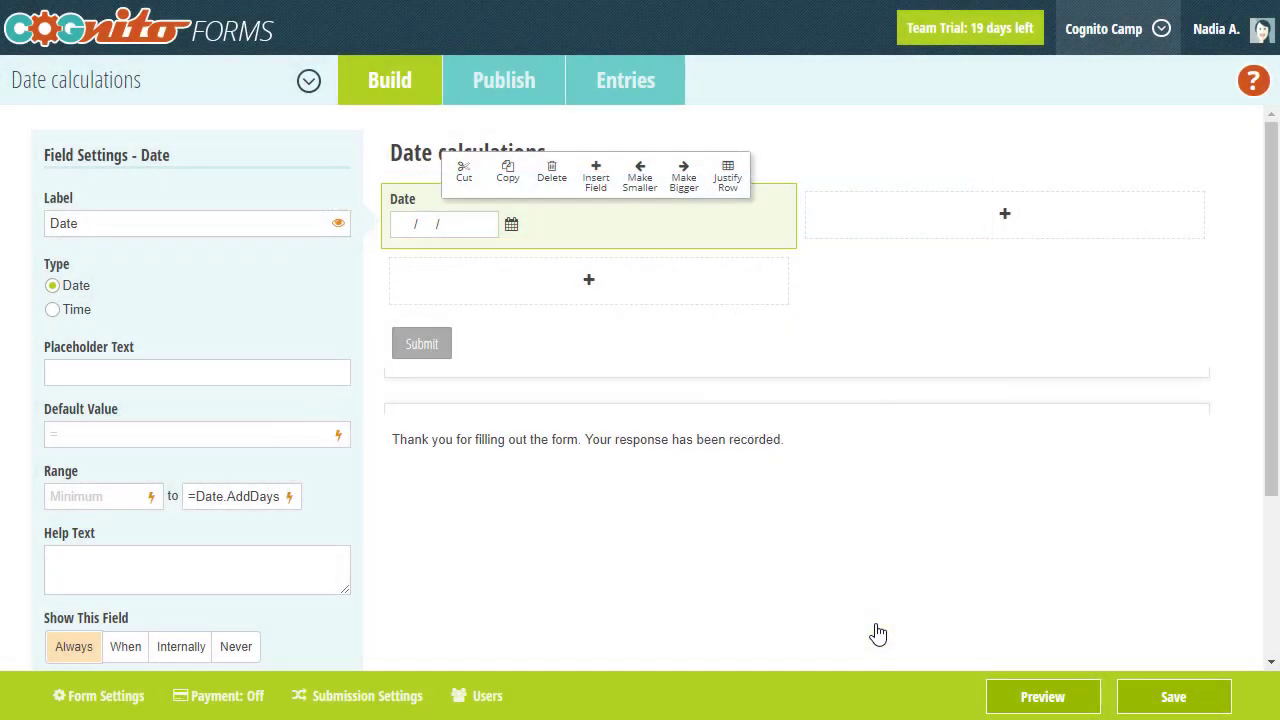
- Preview the Date calculations form and open the Date field's calendar picker
{"action": "left_click", "coordinate": [996, 694]}
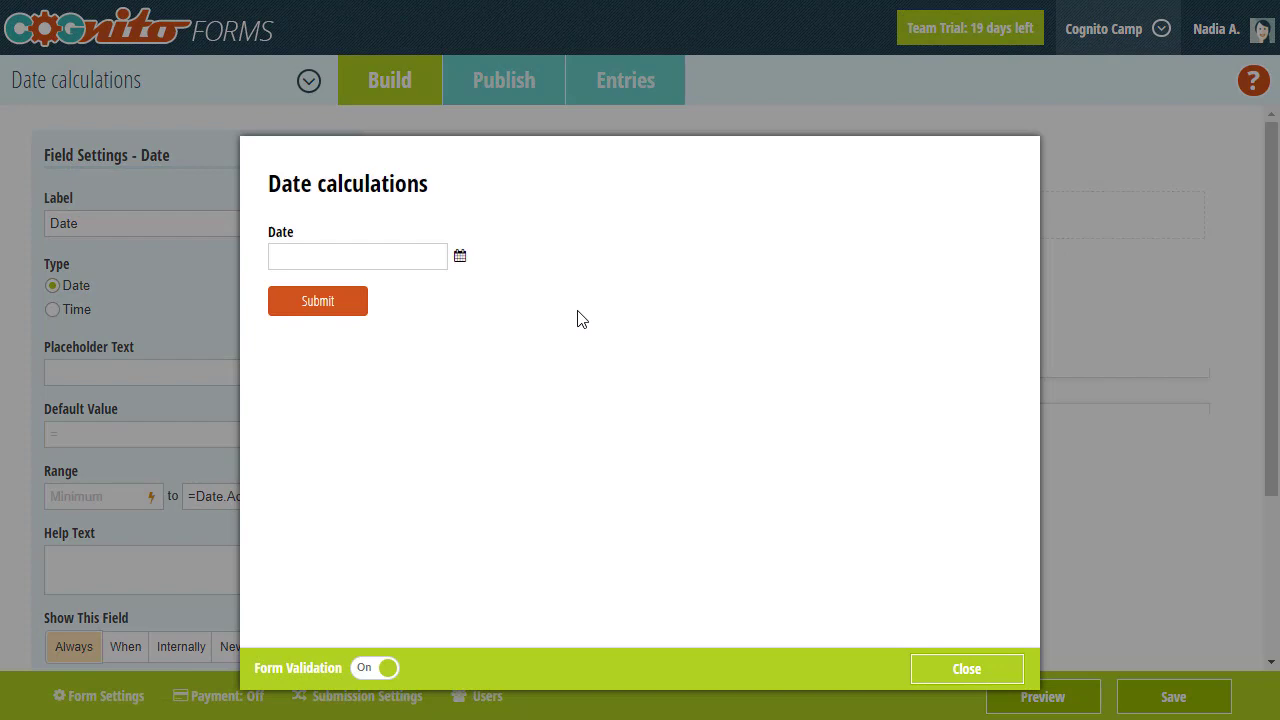
{"action": "left_click", "coordinate": [460, 260]}
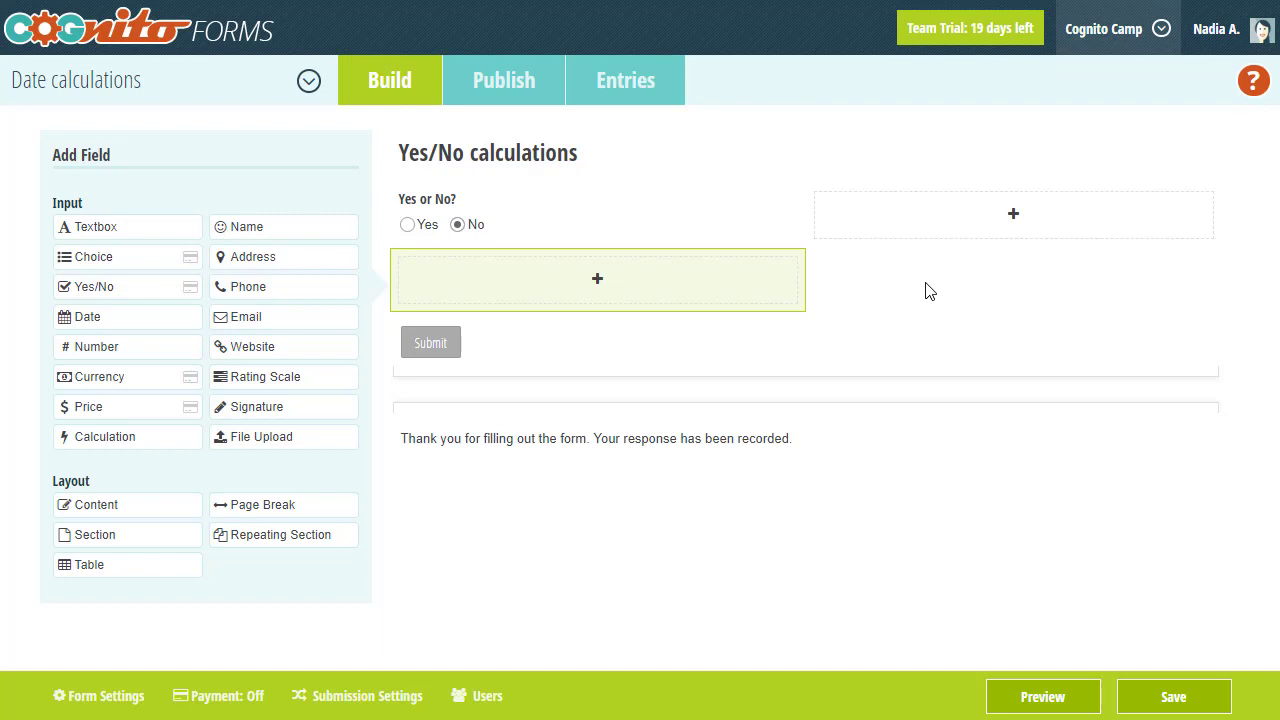
- Add a Yes/No-type field labelled Calculation with the formula =YesOrNo = true
{"action": "left_click", "coordinate": [115, 447]}
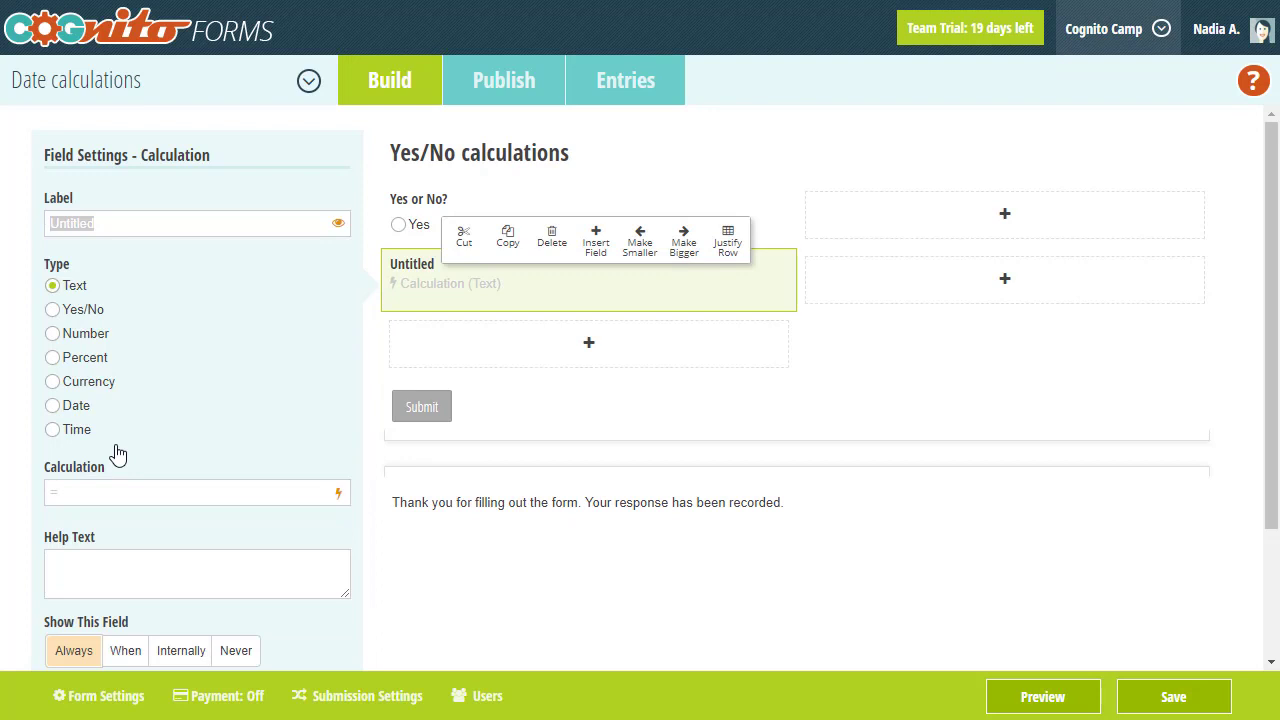
{"action": "type", "text": "Calculation"}
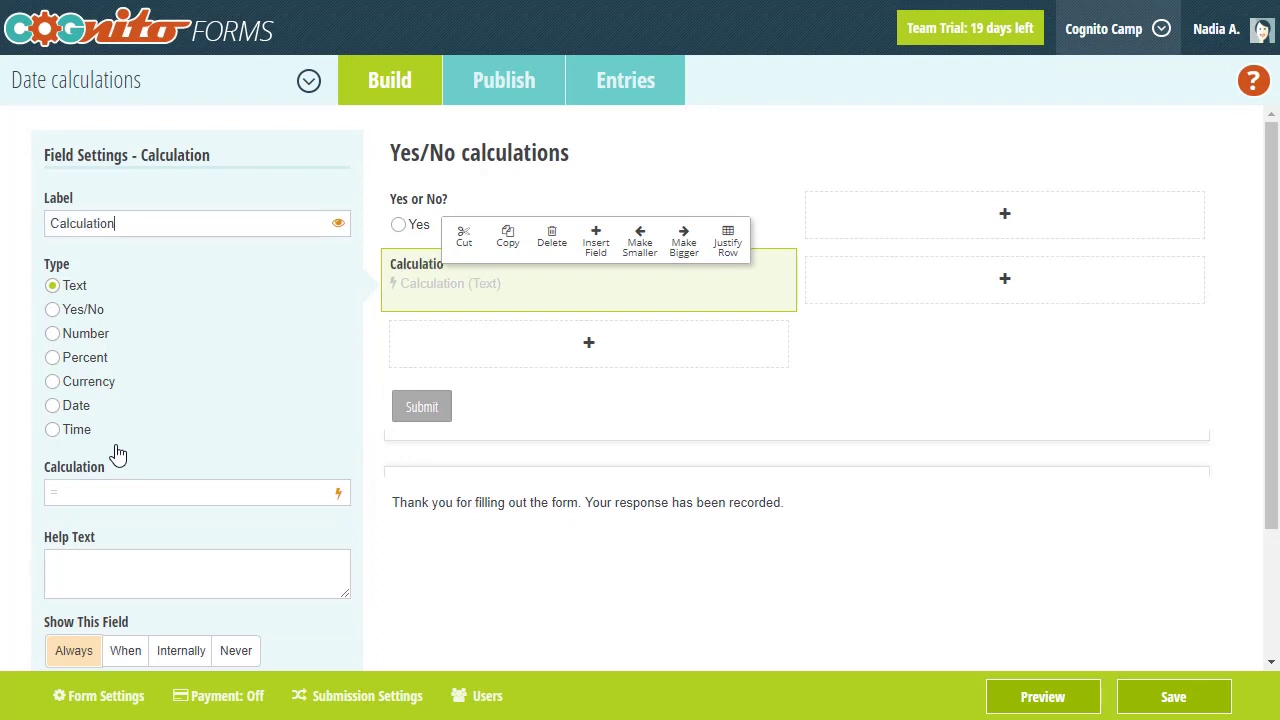
{"action": "left_click", "coordinate": [85, 321]}
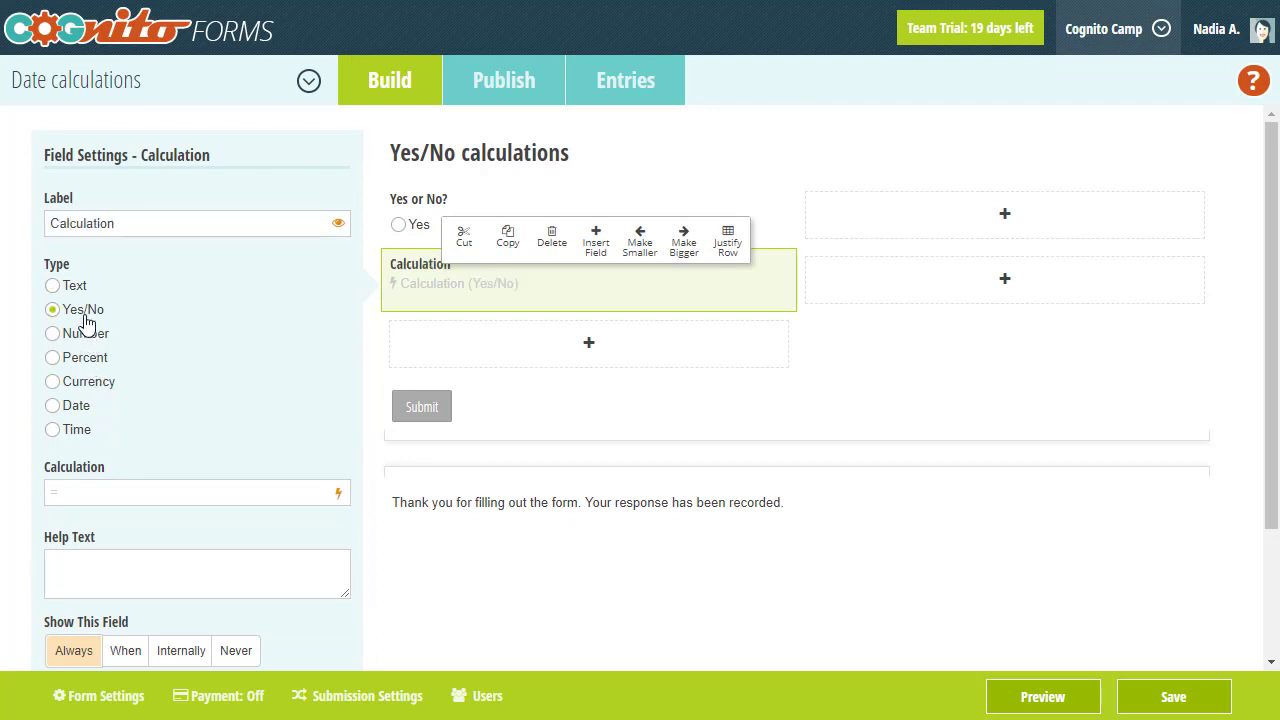
{"action": "left_click", "coordinate": [91, 484]}
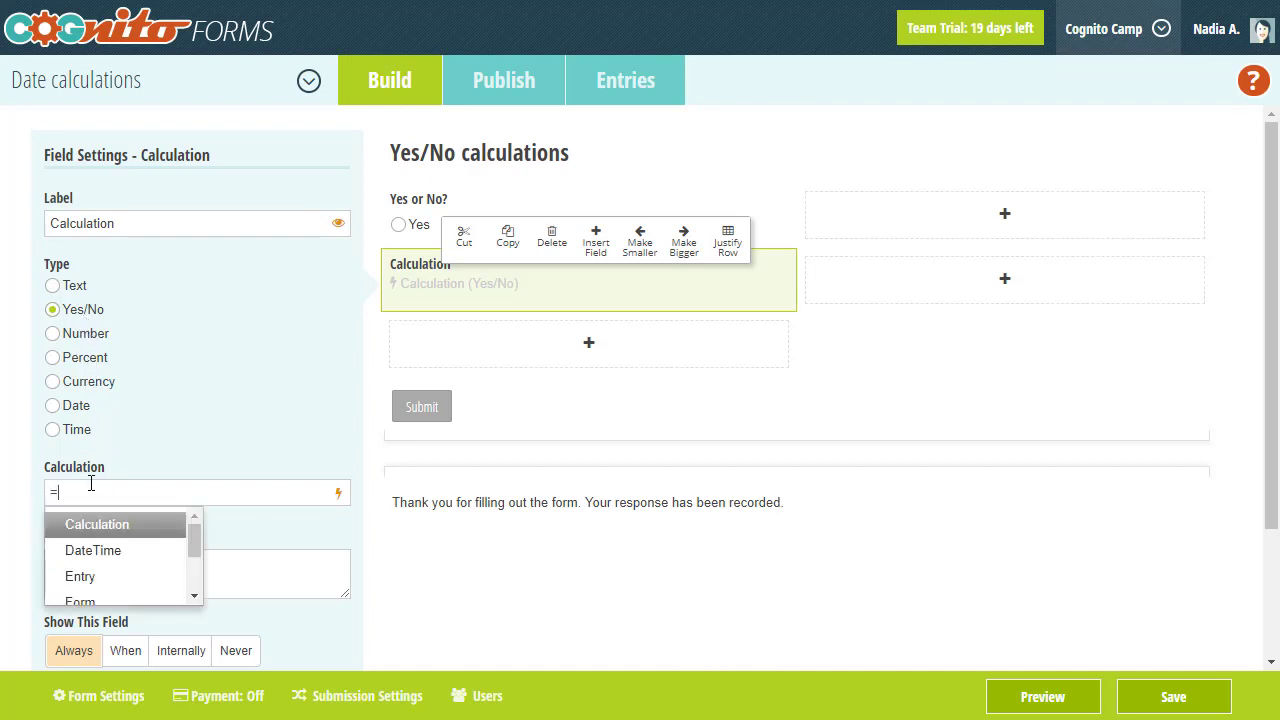
{"action": "type", "text": "Y"}
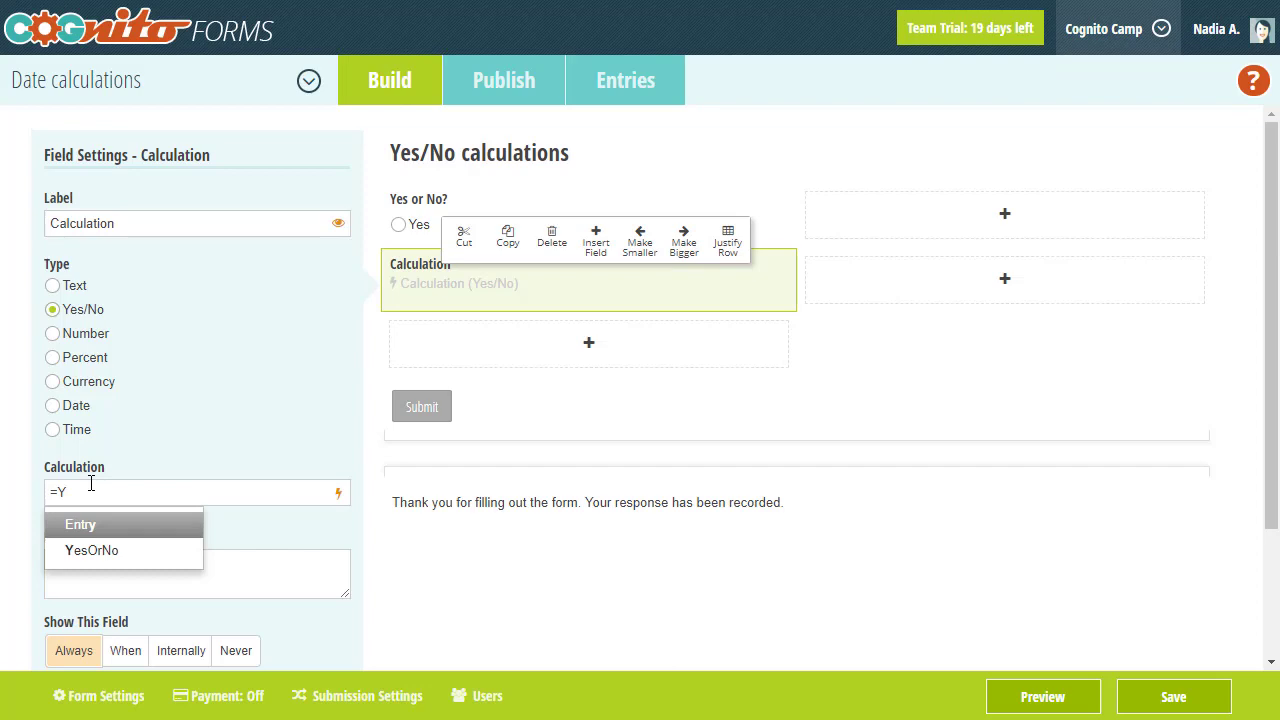
{"action": "key", "text": "Down"}
{"action": "key", "text": "Return"}
{"action": "type", "text": "="}
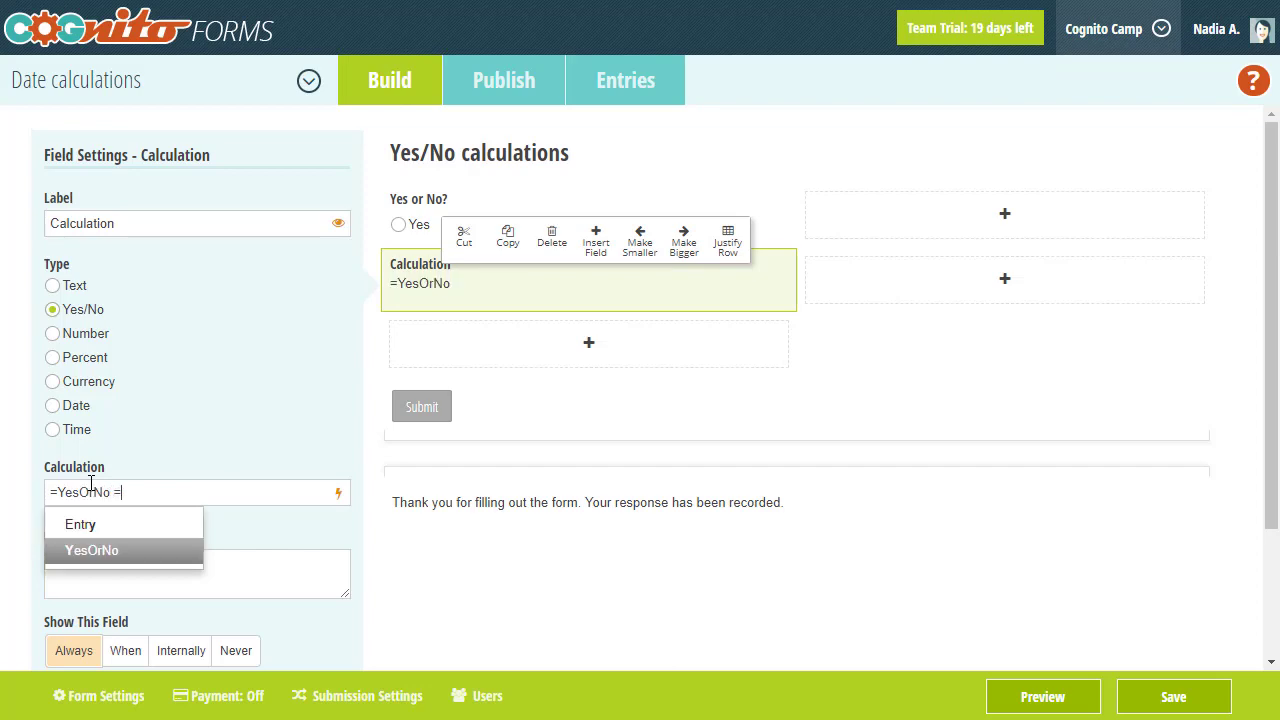
{"action": "type", "text": " true"}
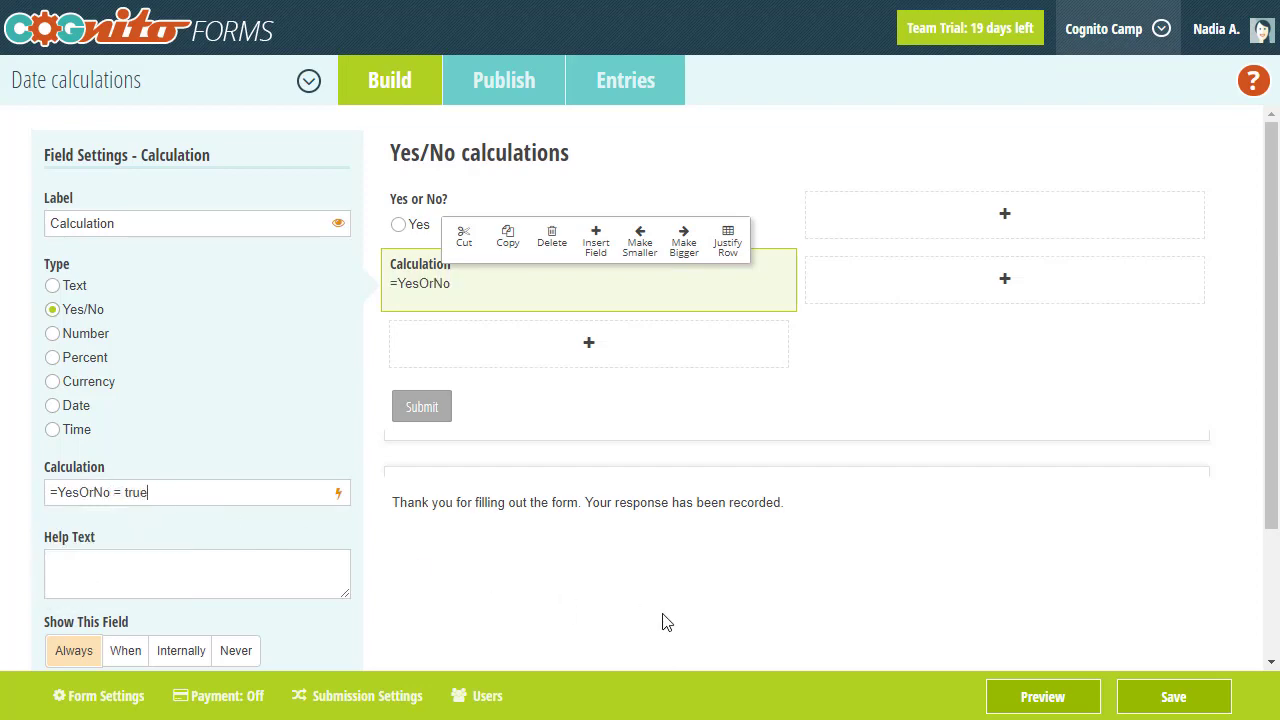
- Preview the form, answering Yes to see True, then No to see False
{"action": "left_click", "coordinate": [1017, 697]}
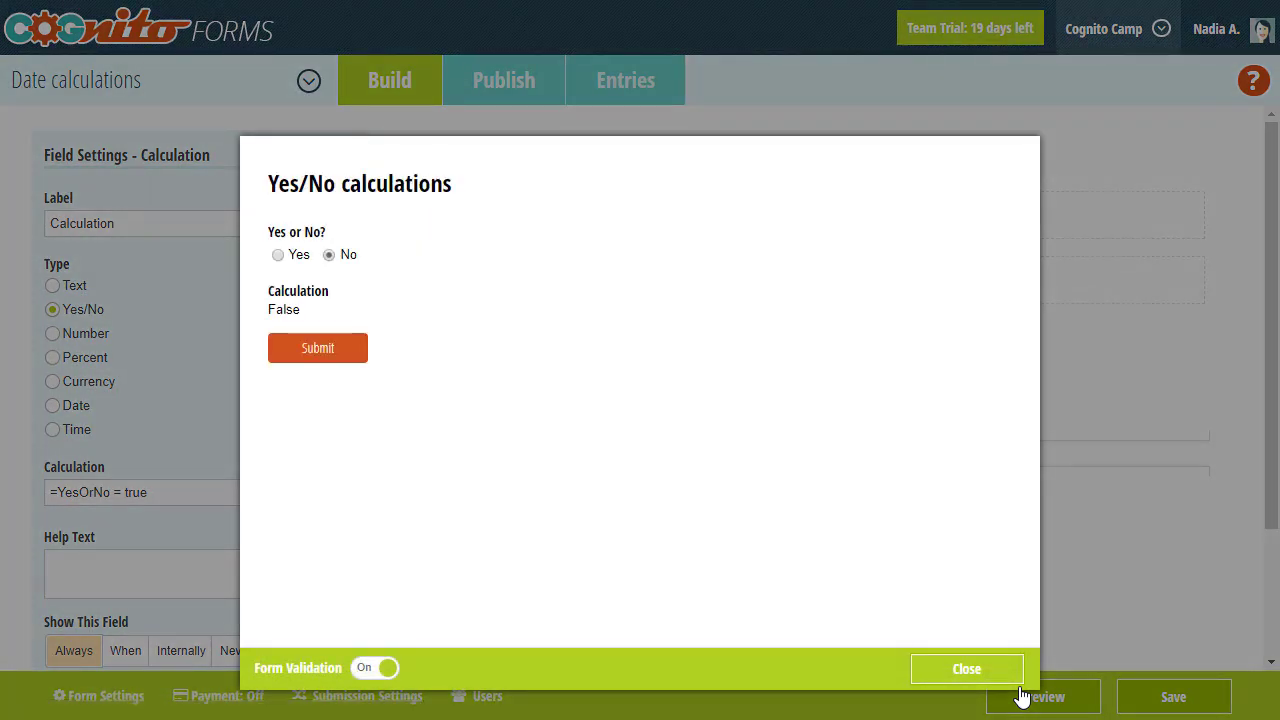
{"action": "left_click", "coordinate": [291, 262]}
{"action": "left_click", "coordinate": [330, 256]}
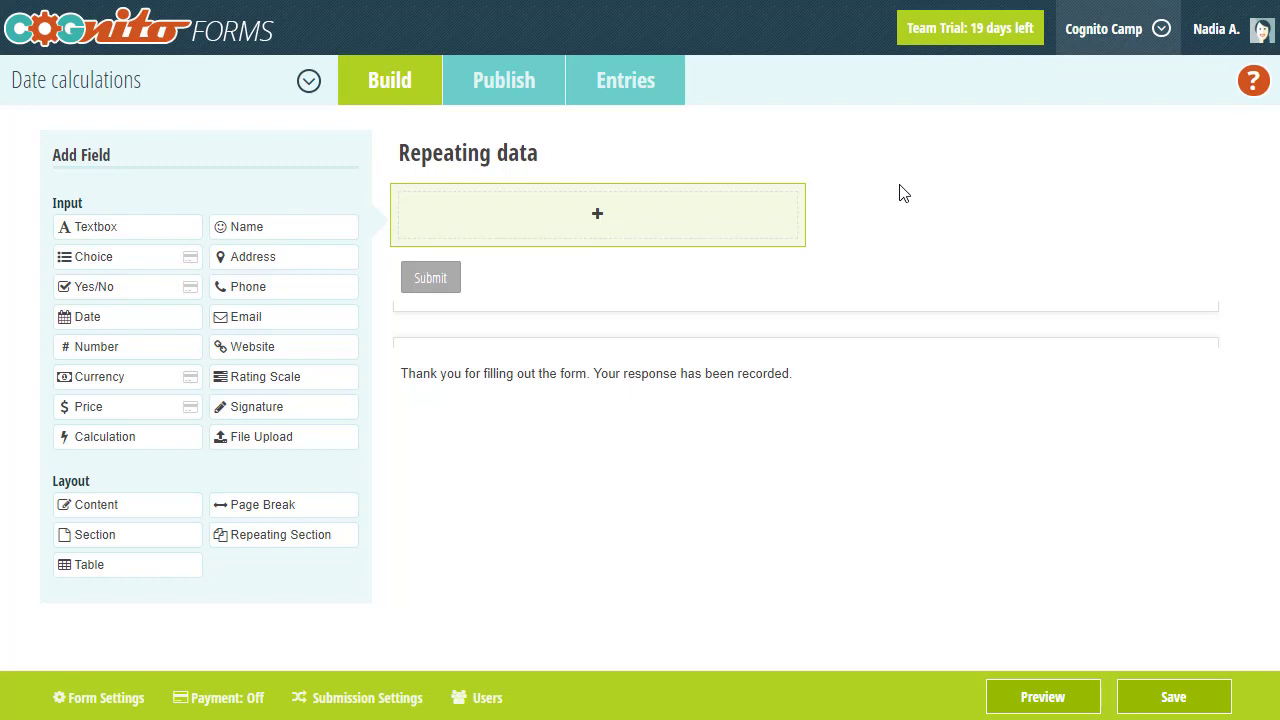
- Add a section titled 'Repeating Section' and place a Name field inside Item 1
{"action": "left_click", "coordinate": [306, 536]}
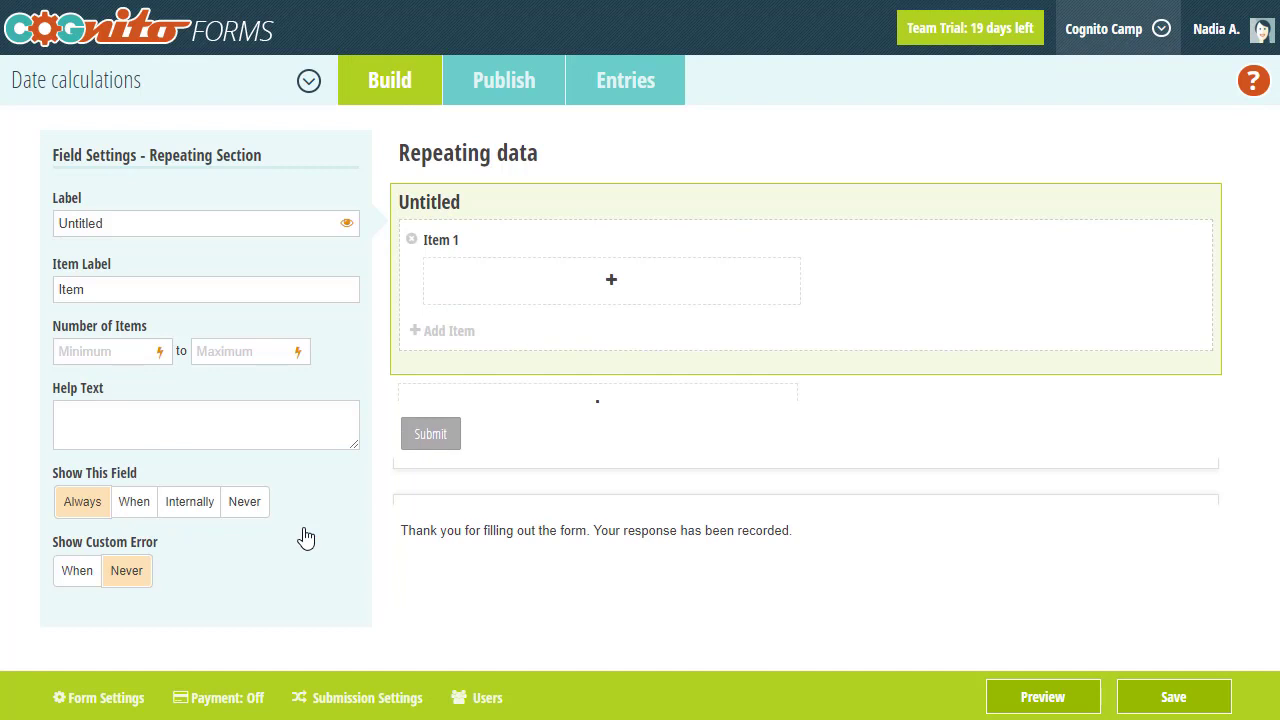
{"action": "type", "text": "Repea"}
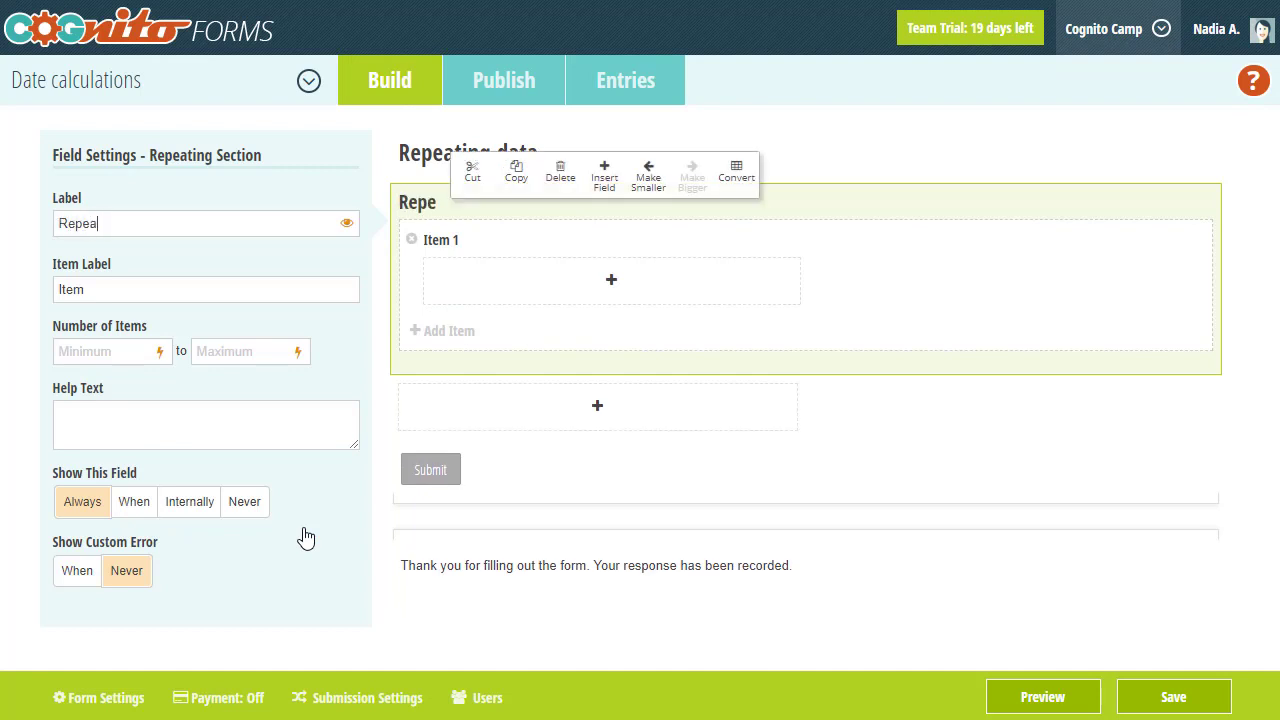
{"action": "type", "text": "ting Section"}
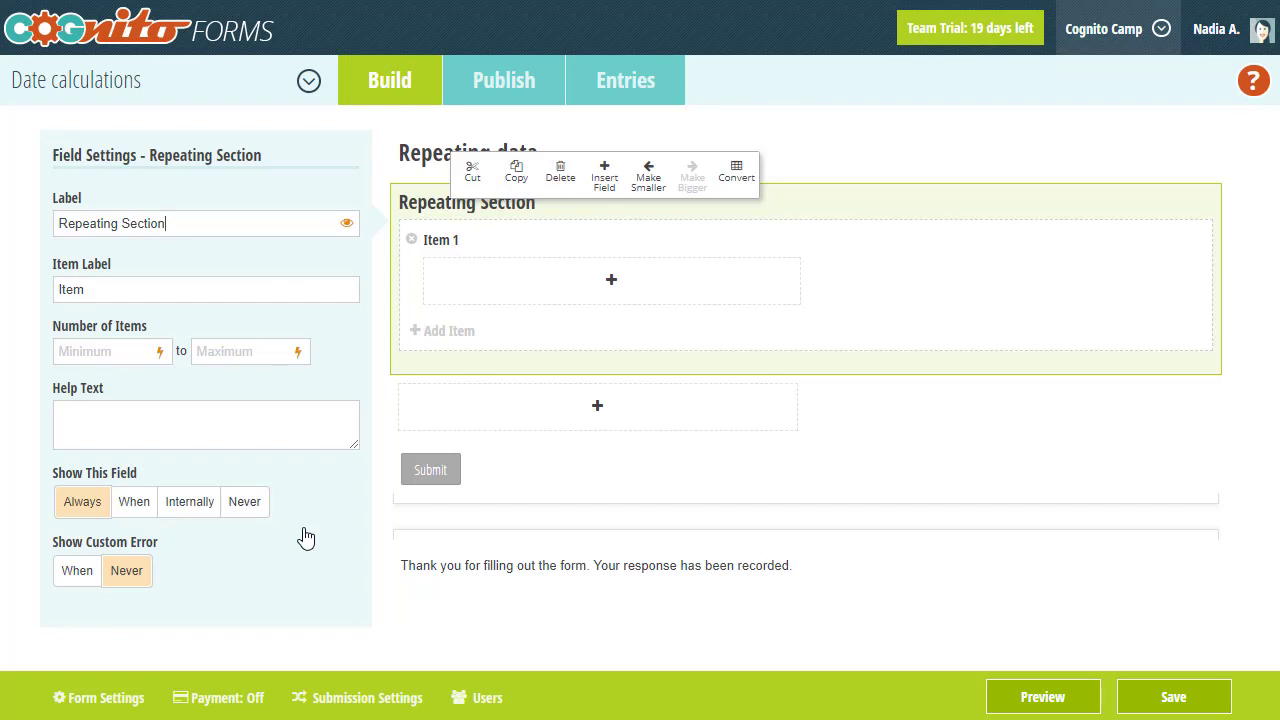
{"action": "left_click", "coordinate": [442, 294]}
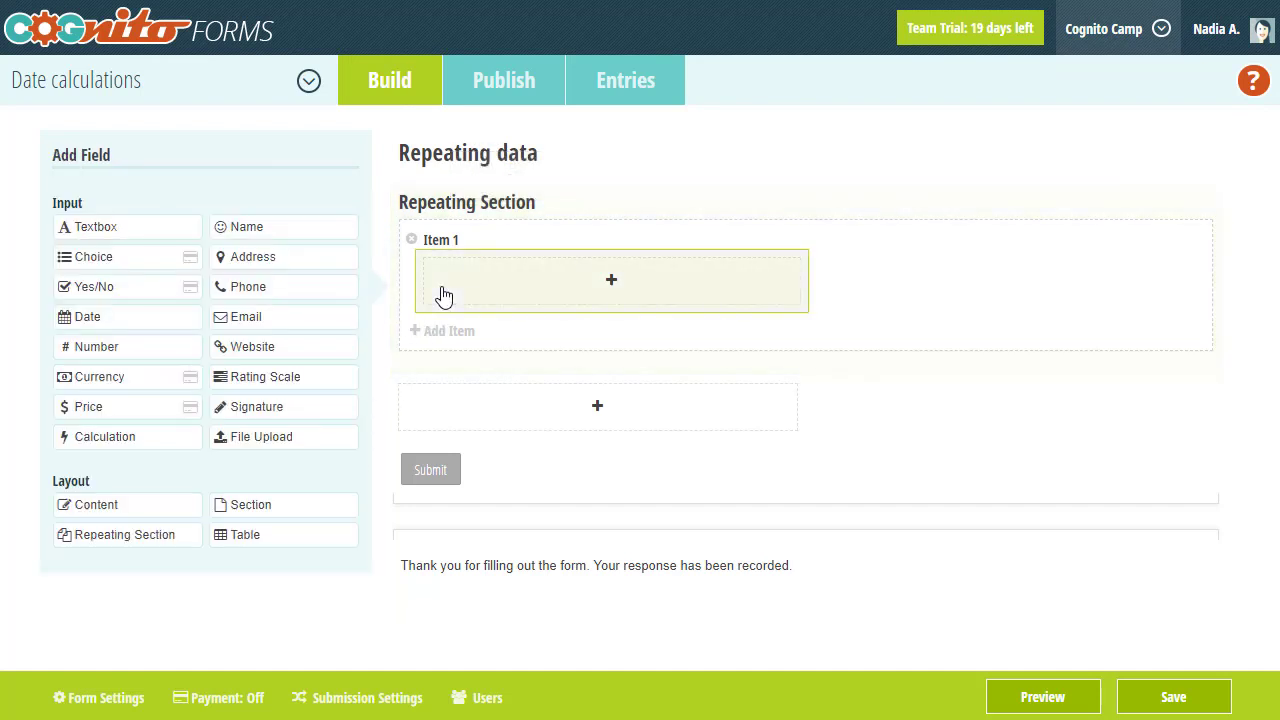
{"action": "left_click", "coordinate": [306, 240]}
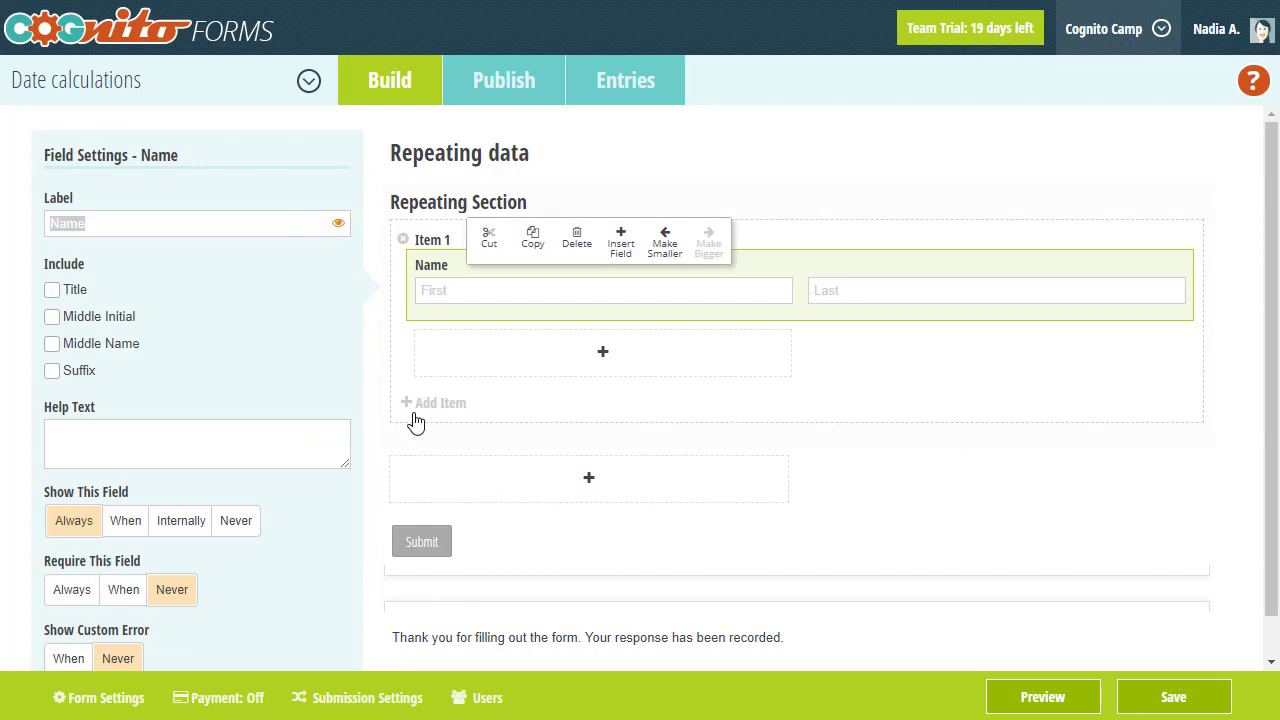
{"action": "left_click", "coordinate": [430, 481]}
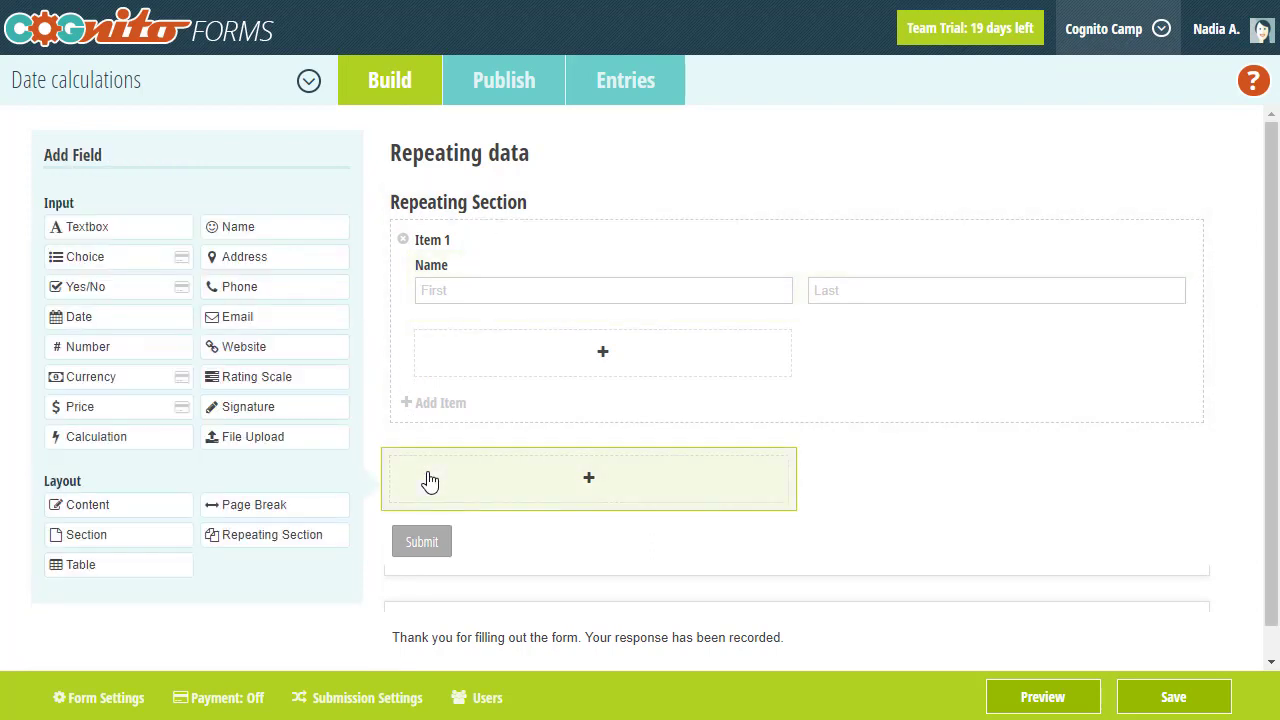
- Add a Names calculation field below the repeating section with formula =RepeatingSection.Select(Name)
{"action": "left_click", "coordinate": [145, 450]}
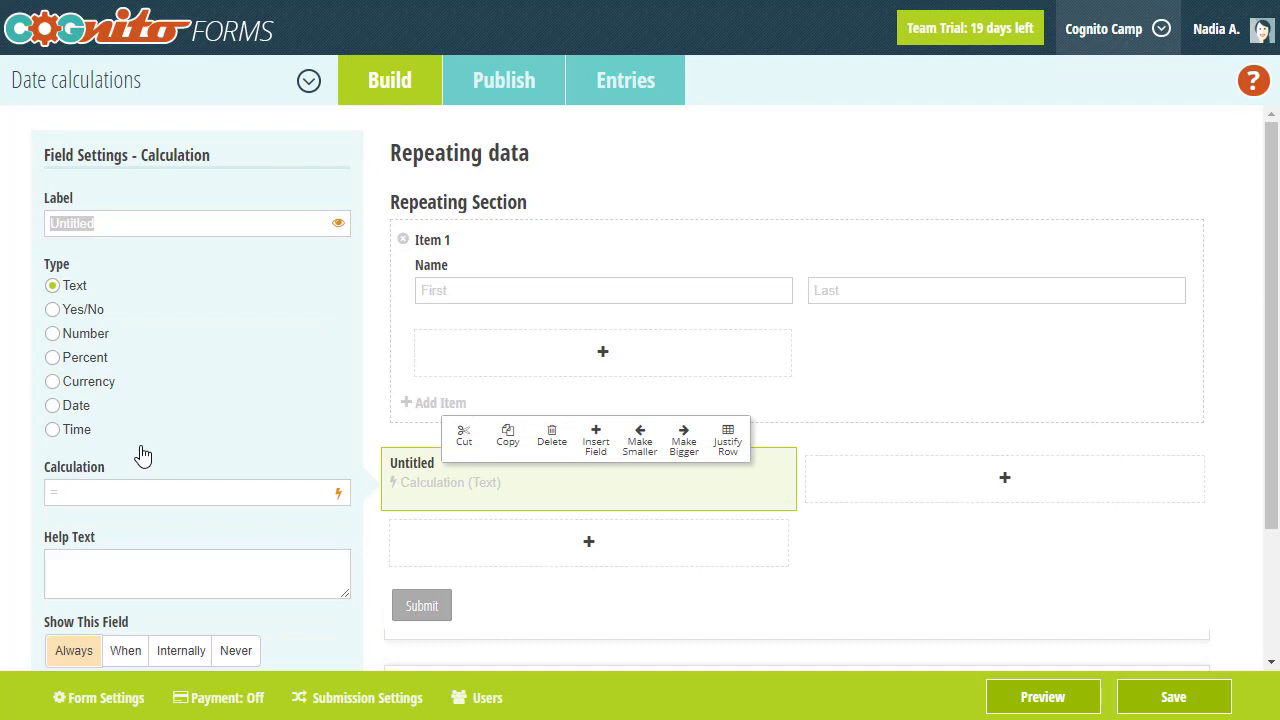
{"action": "type", "text": "Names"}
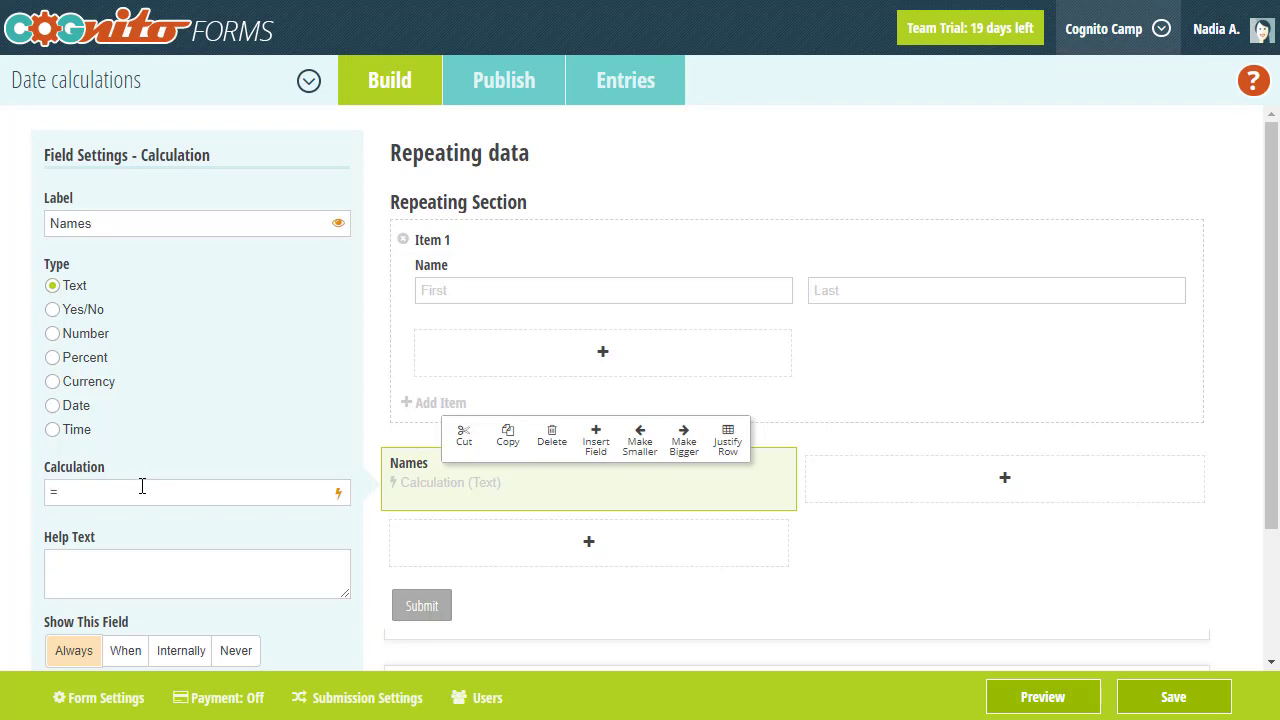
{"action": "left_click", "coordinate": [142, 486]}
{"action": "type", "text": "RE"}
{"action": "key", "text": "Tab"}
{"action": "type", "text": ".S"}
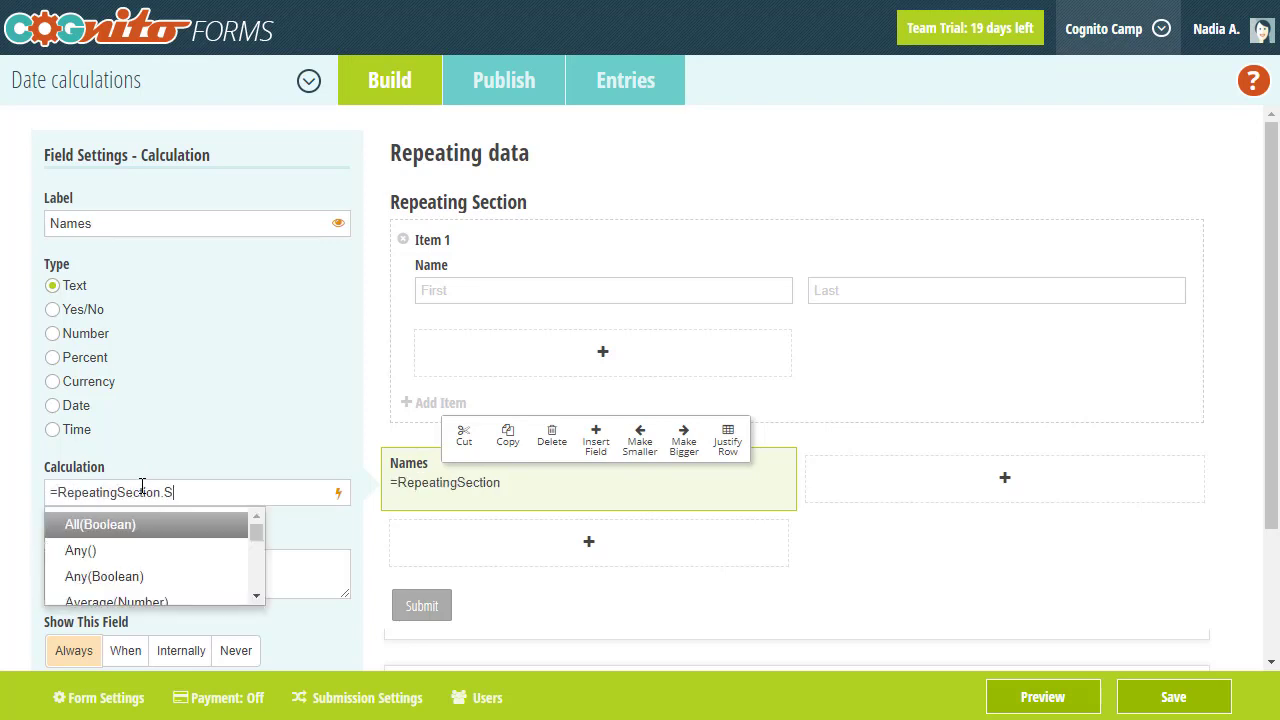
{"action": "type", "text": "elect("}
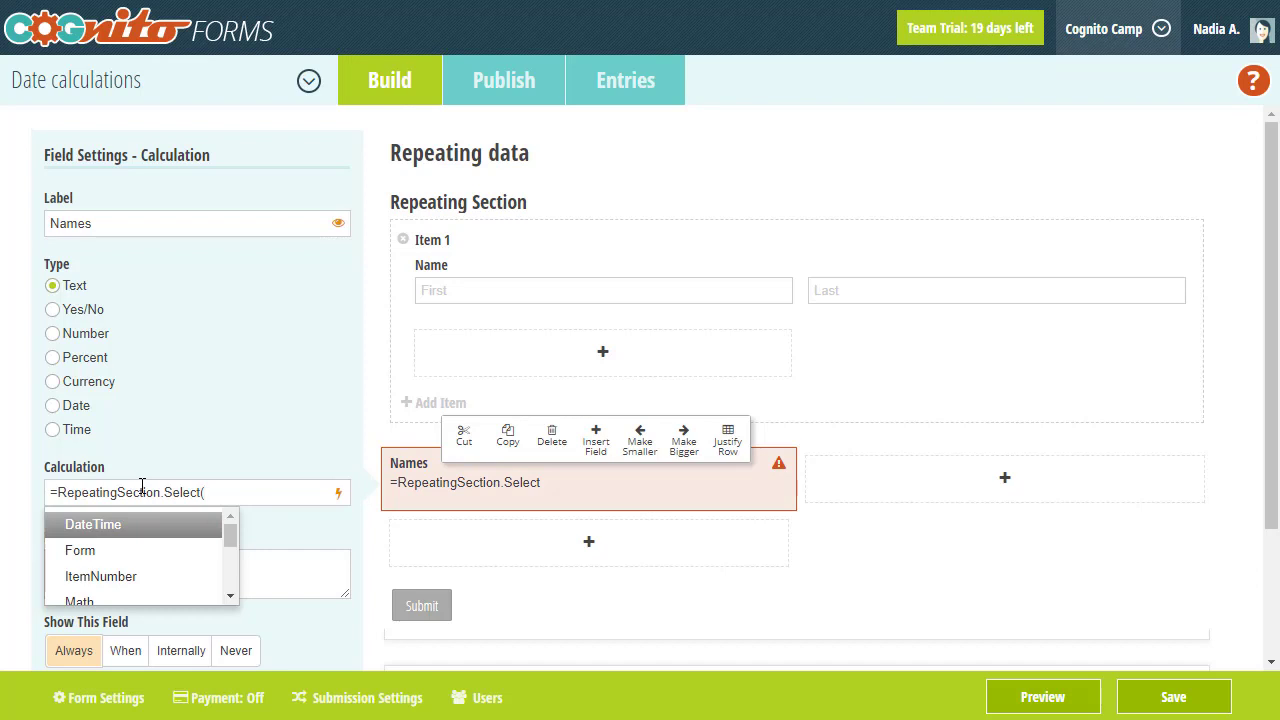
{"action": "type", "text": "N"}
{"action": "key", "text": "Down"}
{"action": "key", "text": "Tab"}
{"action": "type", "text": ")"}
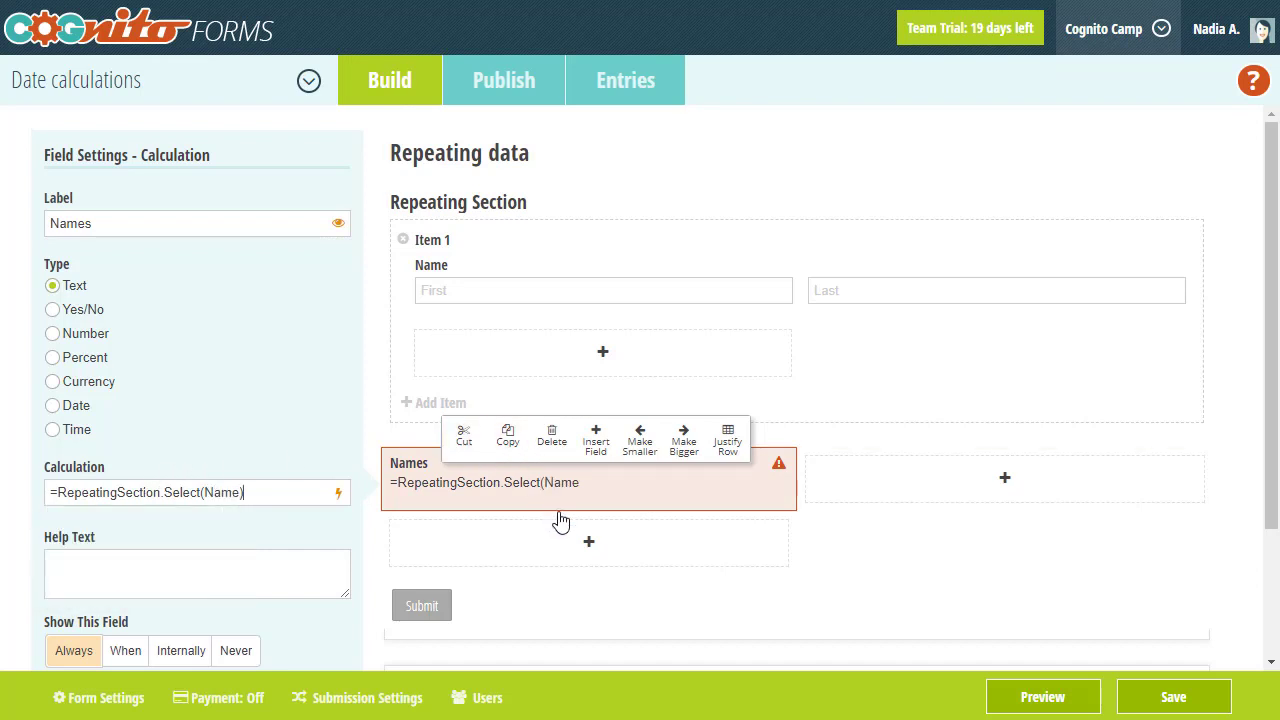
- Preview the form and enter the first person's first and last name in Item 1
{"action": "left_click", "coordinate": [1038, 699]}
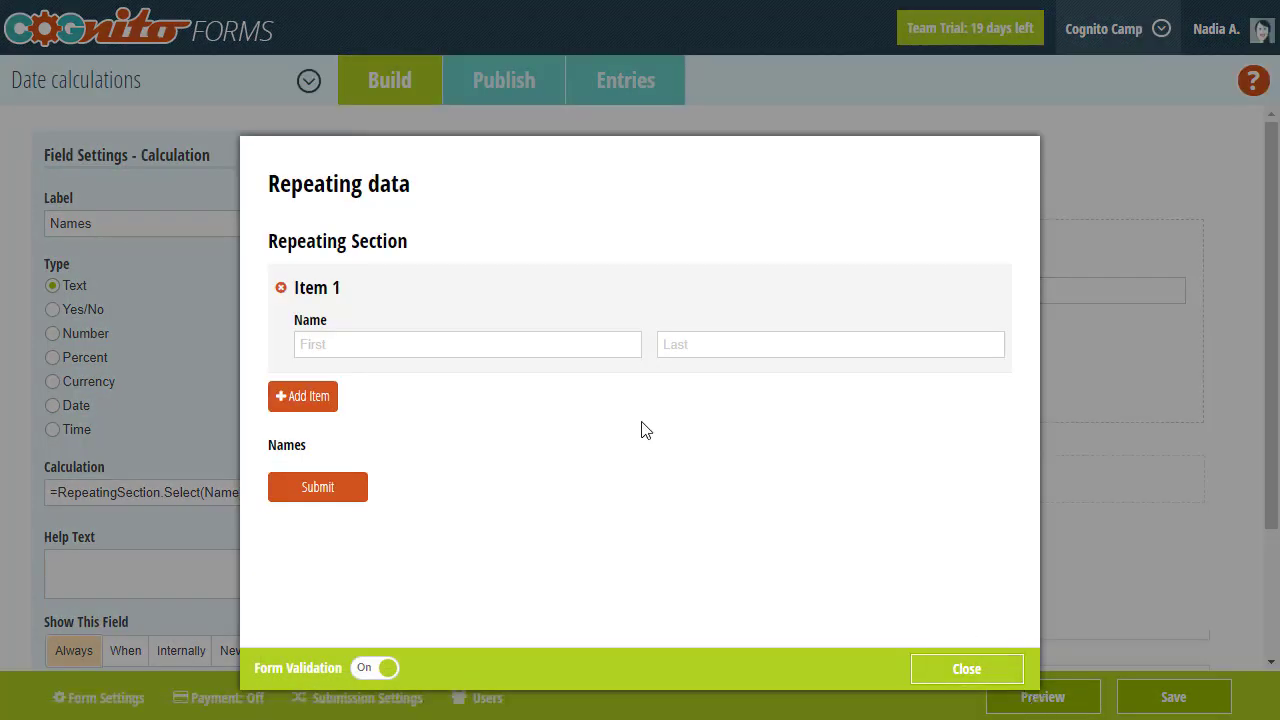
{"action": "left_click", "coordinate": [525, 348]}
{"action": "type", "text": "Jane"}
{"action": "left_click", "coordinate": [666, 350]}
{"action": "type", "text": "Doe"}
- Add Item 2 with a second person's first and last name, then add an empty third item
{"action": "left_click", "coordinate": [318, 405]}
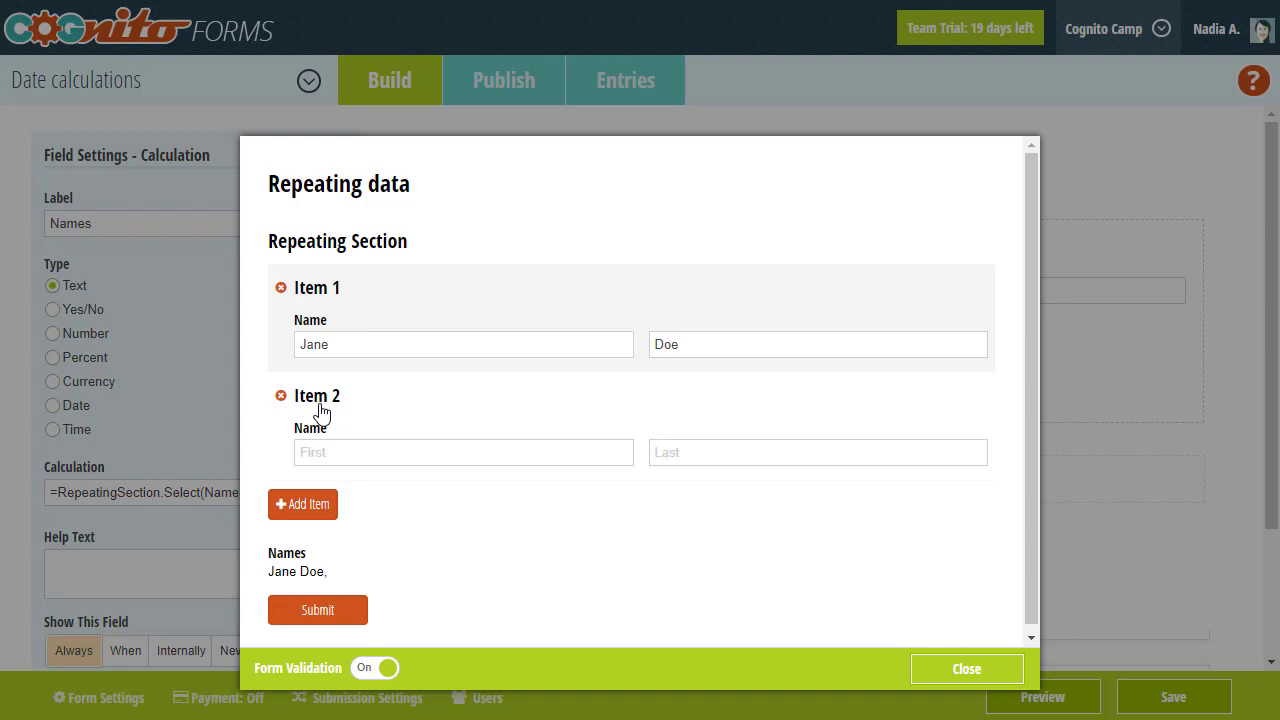
{"action": "type", "text": "John"}
{"action": "left_click", "coordinate": [676, 454]}
{"action": "type", "text": "Smith"}
{"action": "scroll", "coordinate": [674, 452], "scroll_direction": "down", "scroll_amount": 1}
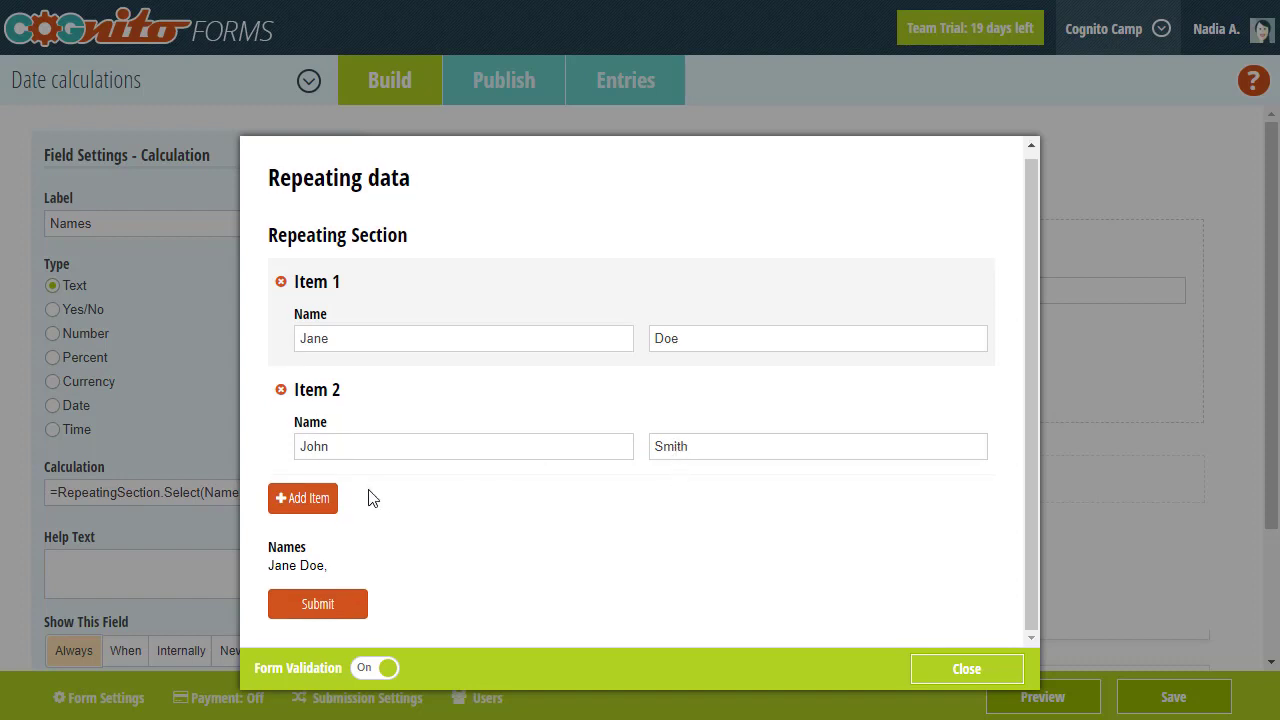
{"action": "left_click", "coordinate": [330, 498]}
{"action": "scroll", "coordinate": [396, 505], "scroll_direction": "down", "scroll_amount": 2}
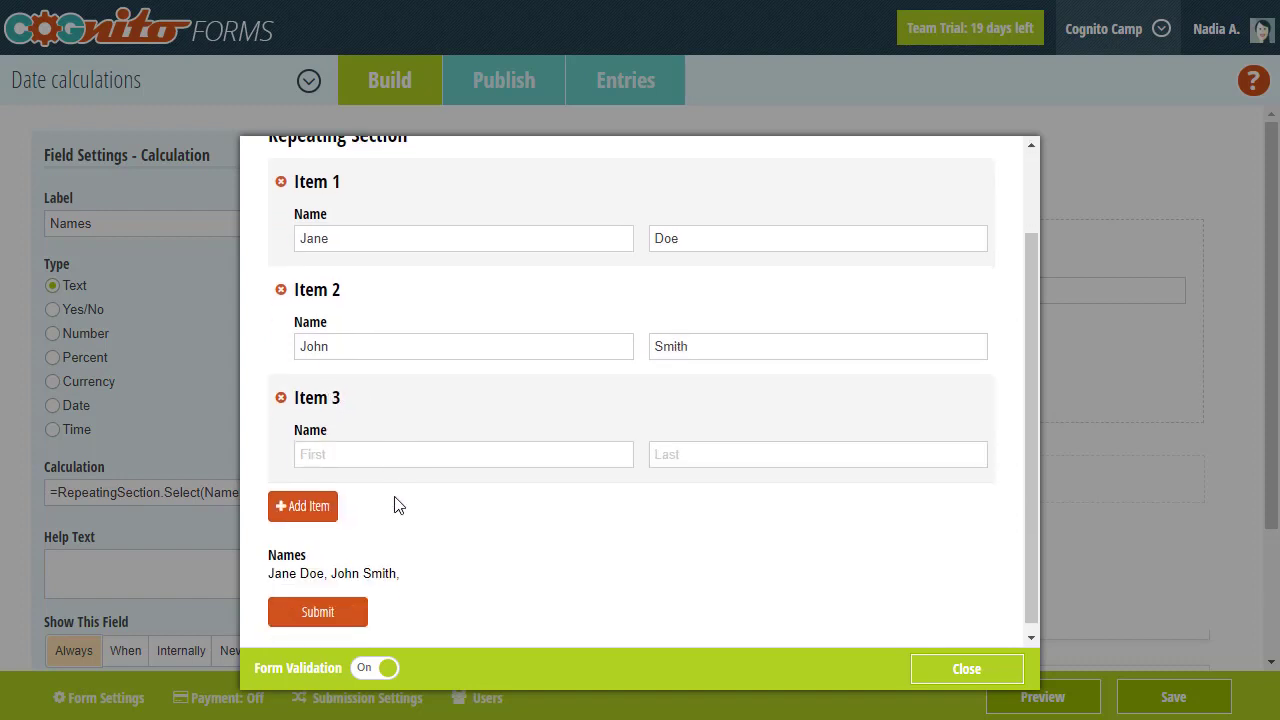